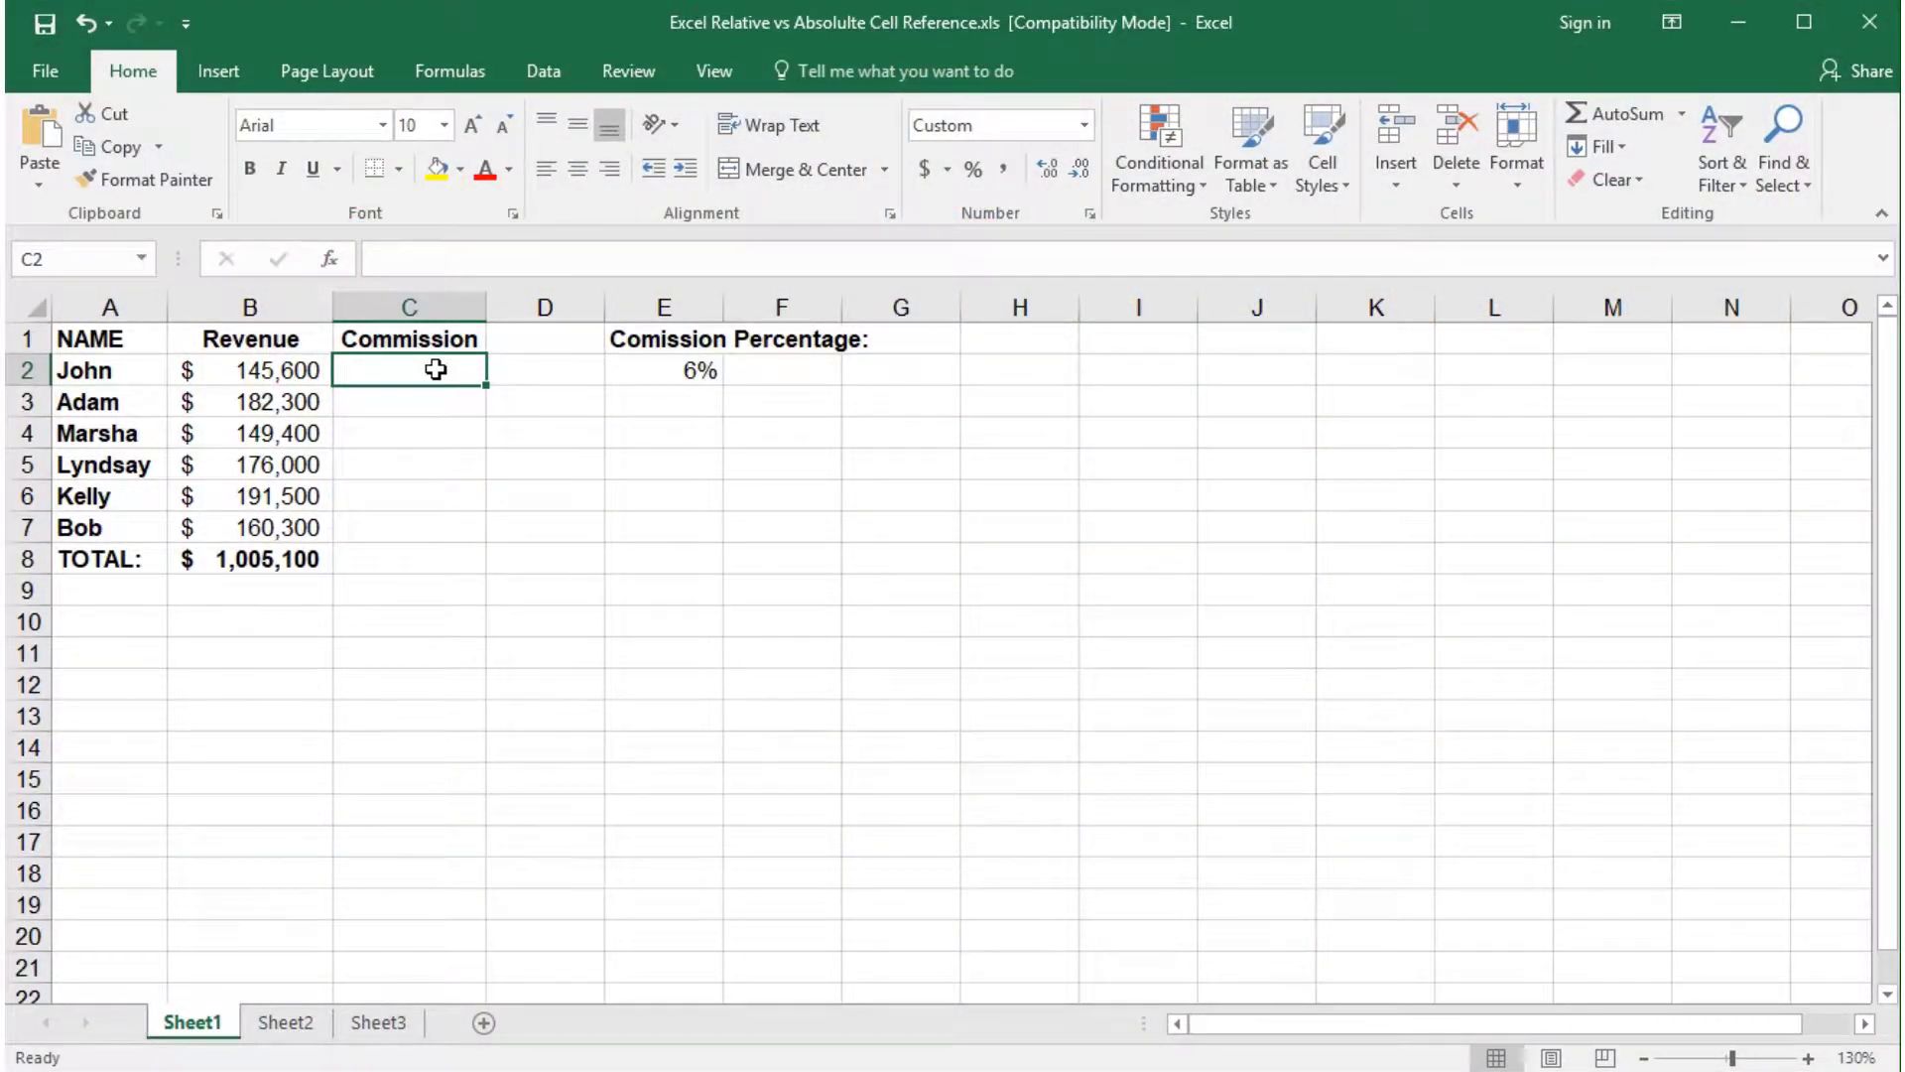
Step: Enter =B2*0.06 in C2 for John's $8,736 commission, then recheck the formula
{"action": "type", "text": "="}
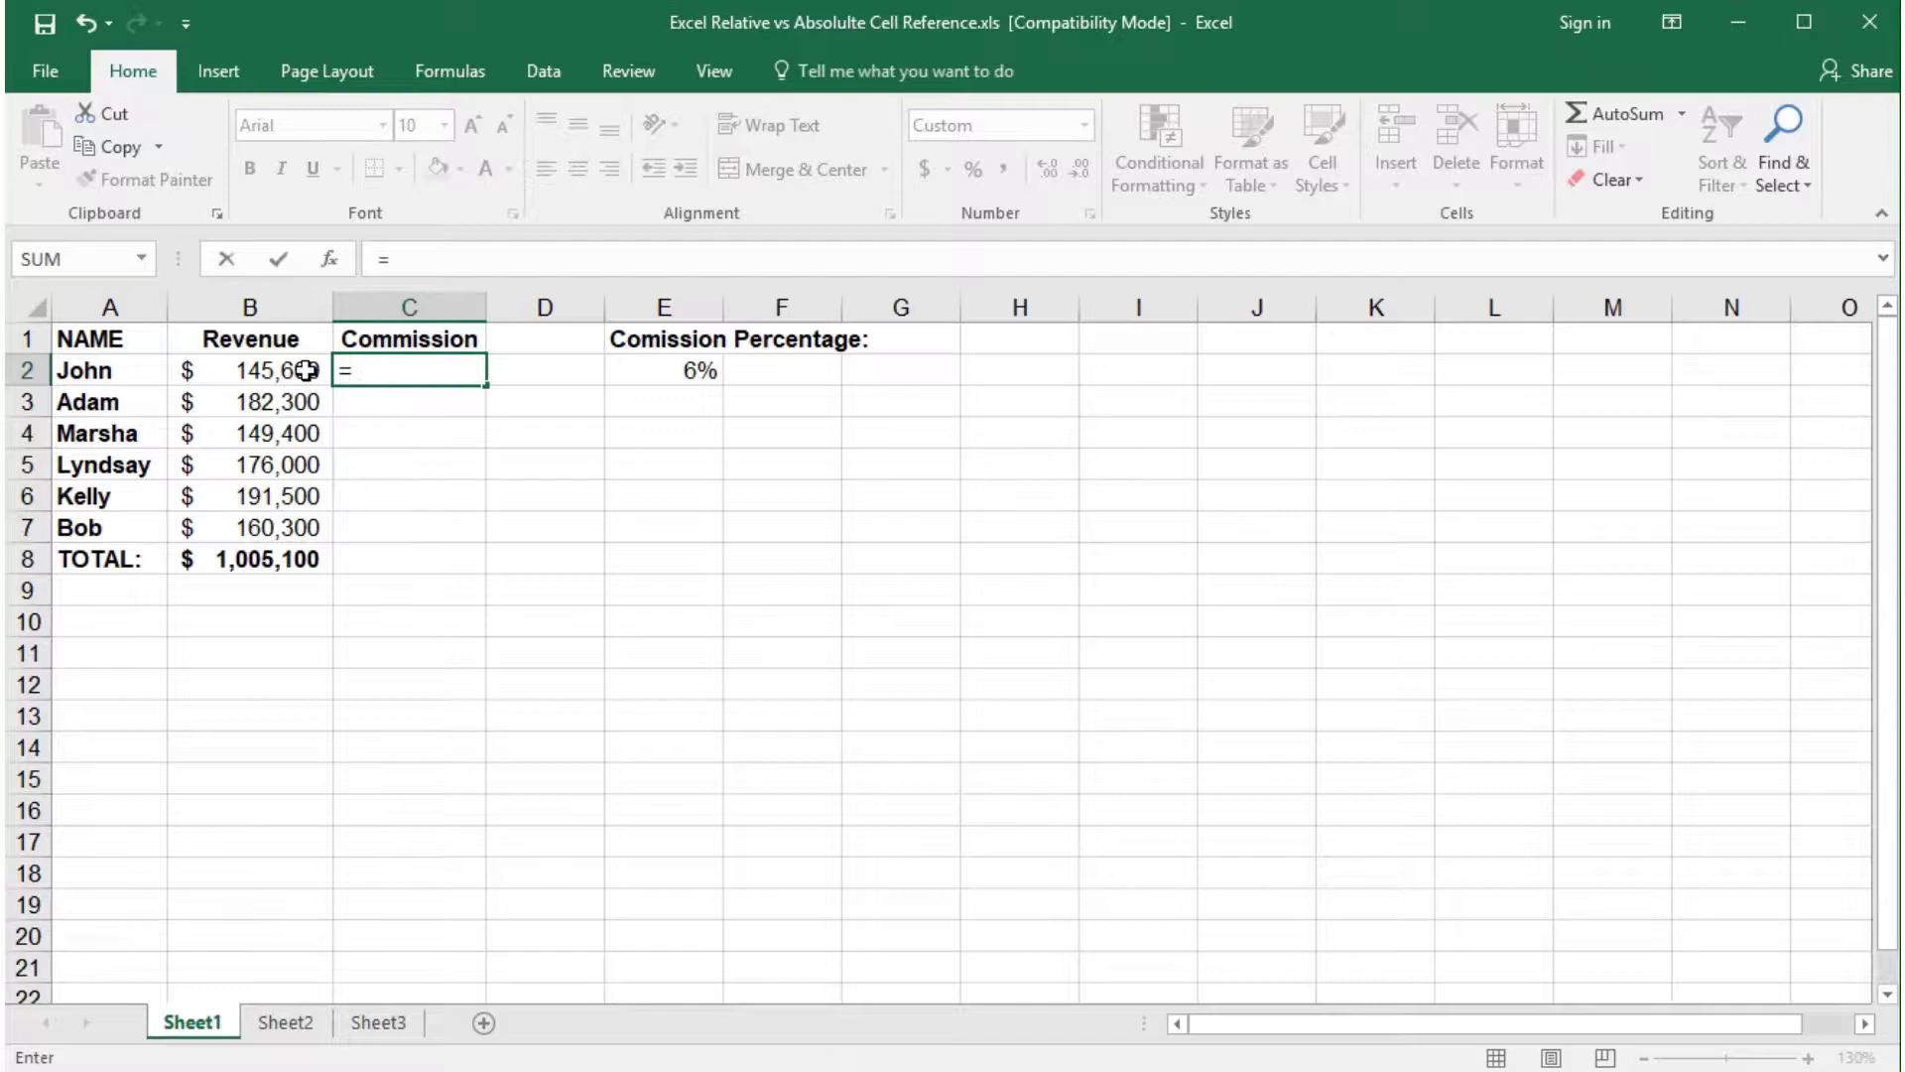
{"action": "left_click", "coordinate": [306, 370]}
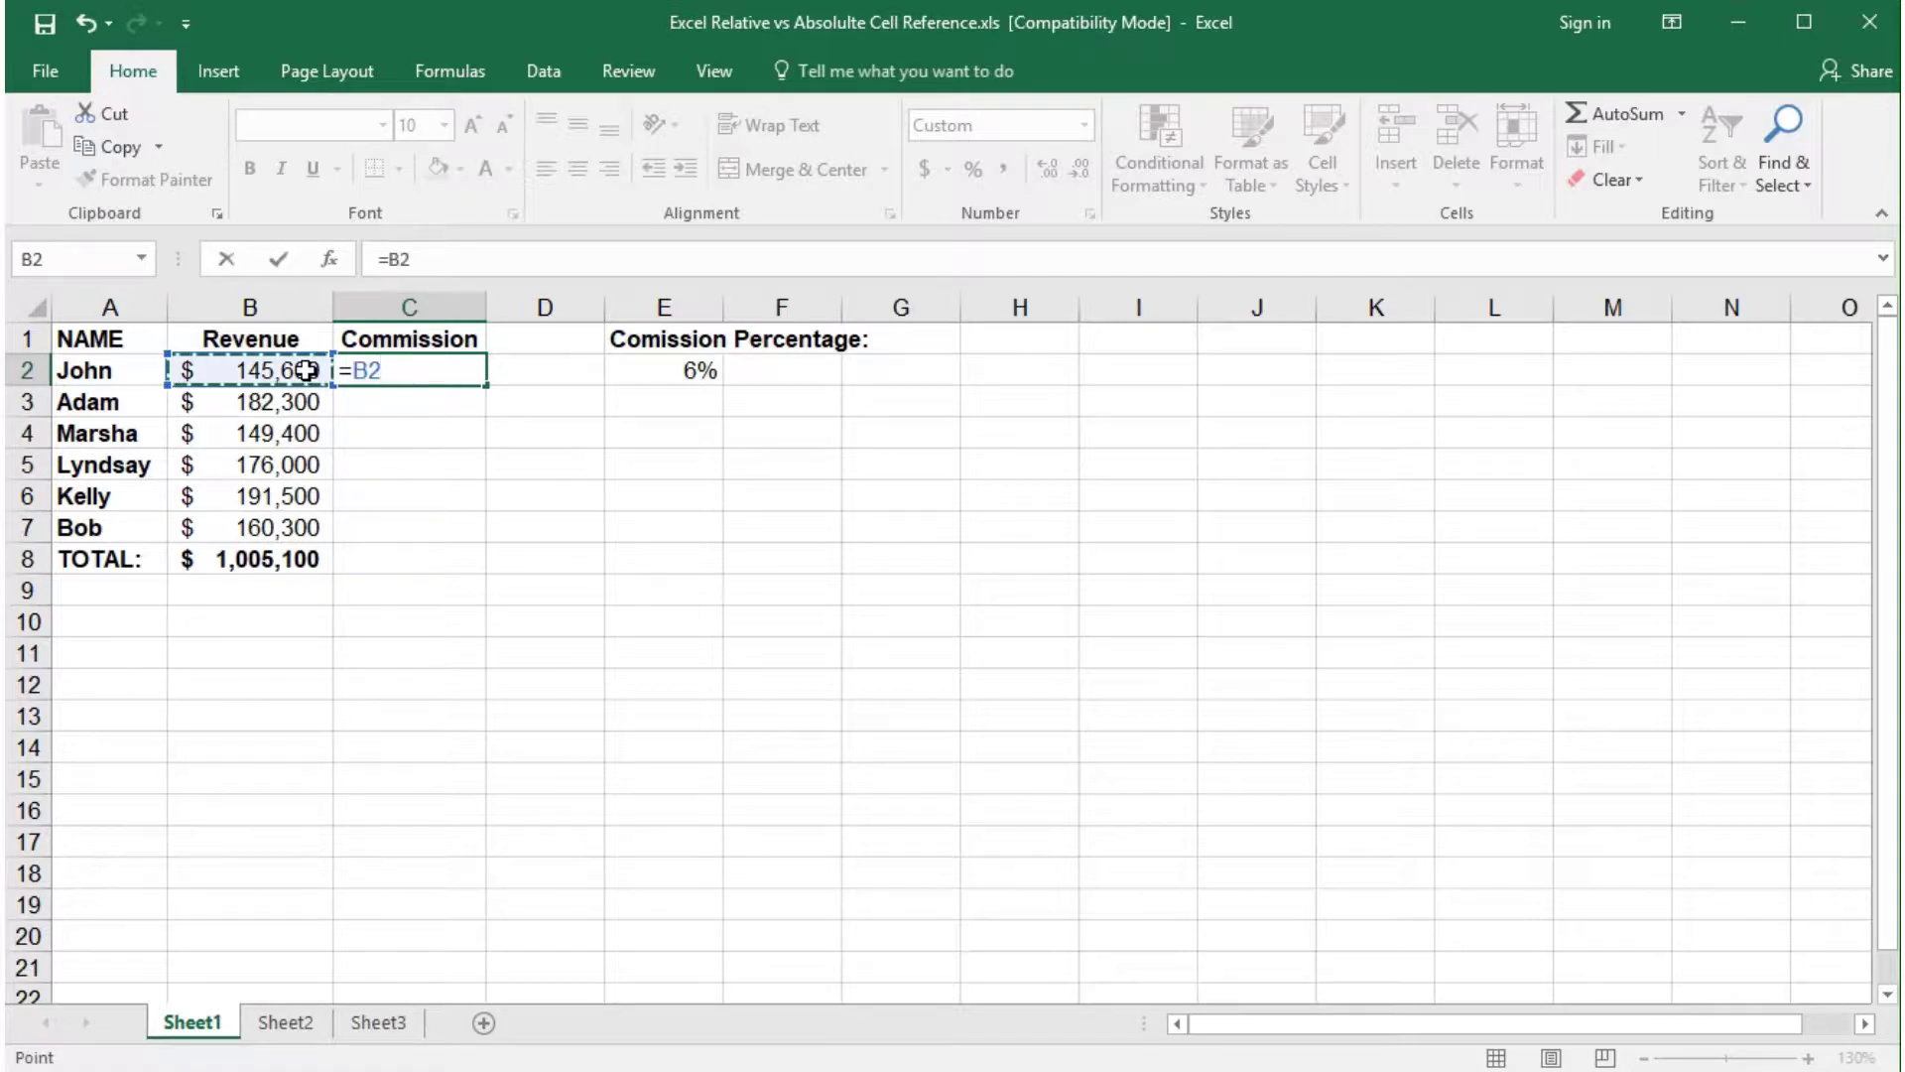
{"action": "type", "text": "*."}
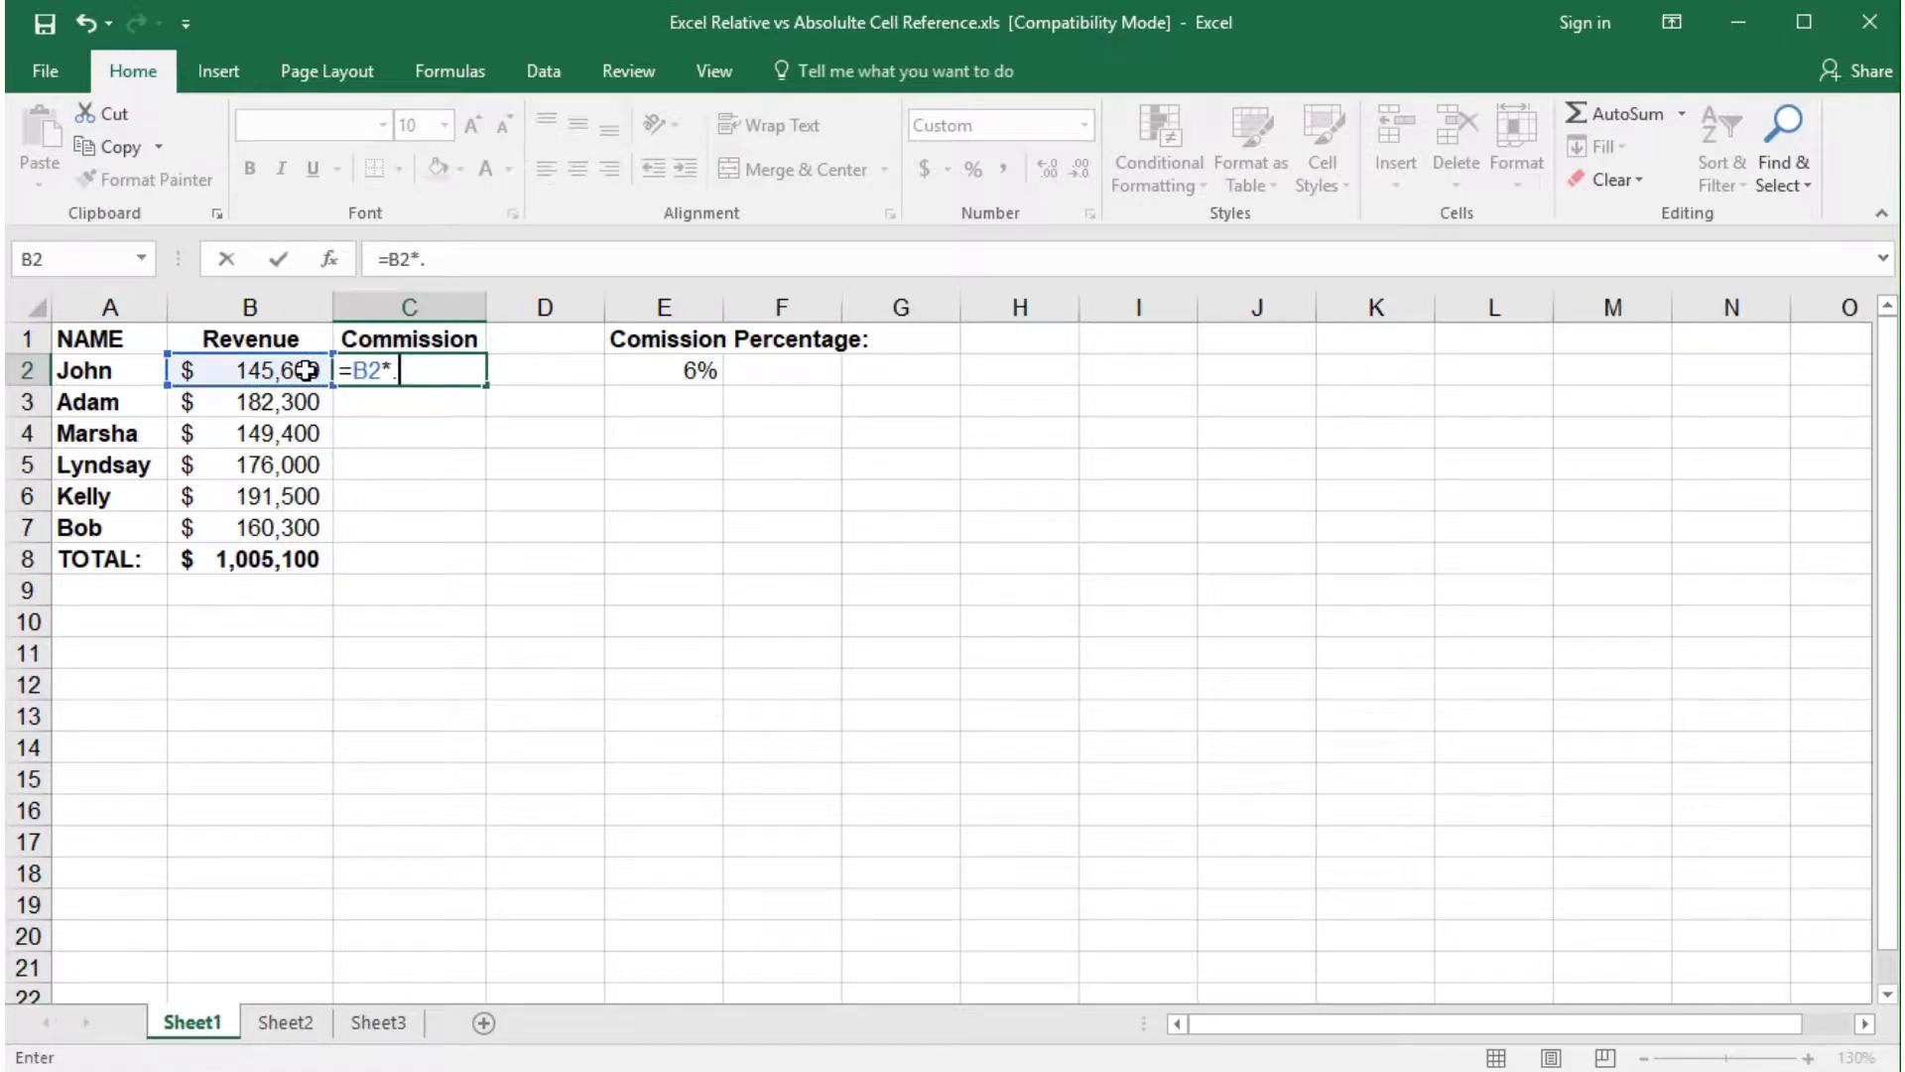
{"action": "type", "text": "06"}
{"action": "key", "text": "Return"}
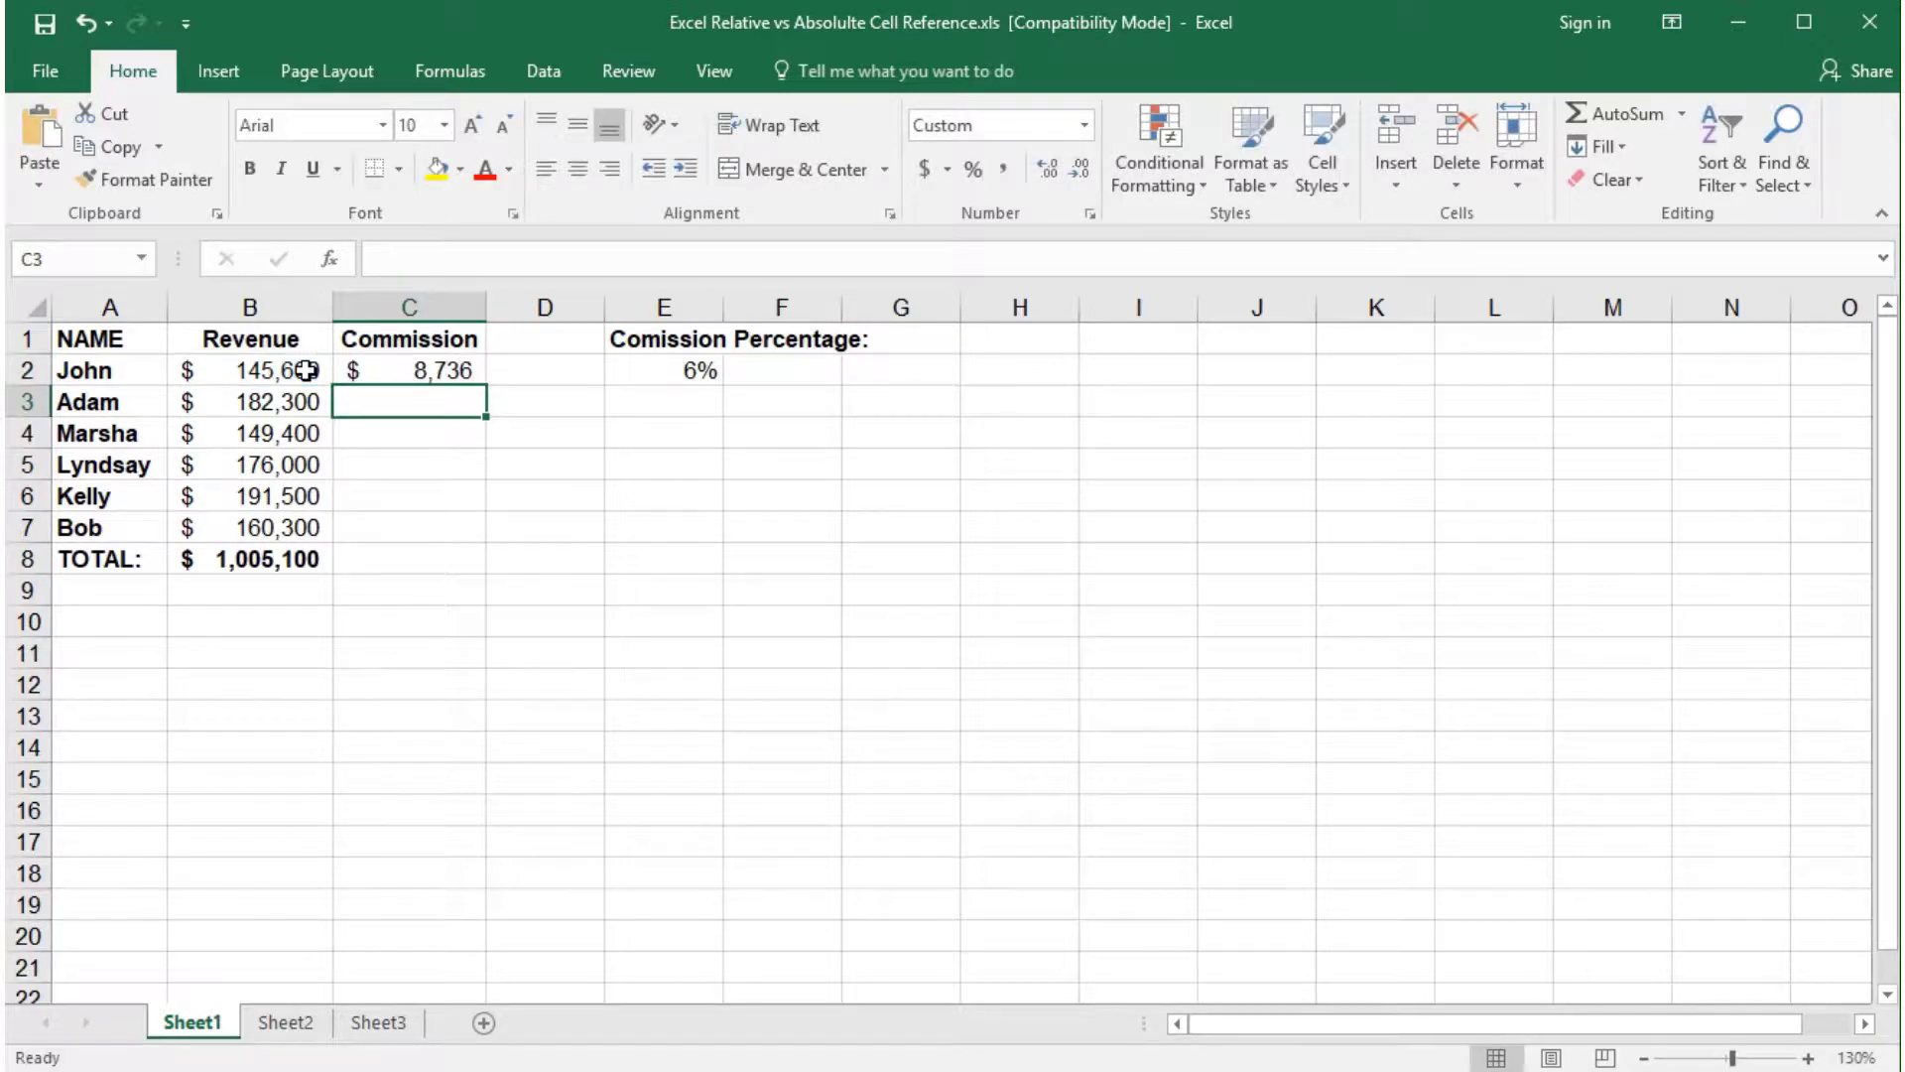
{"action": "left_click", "coordinate": [405, 378]}
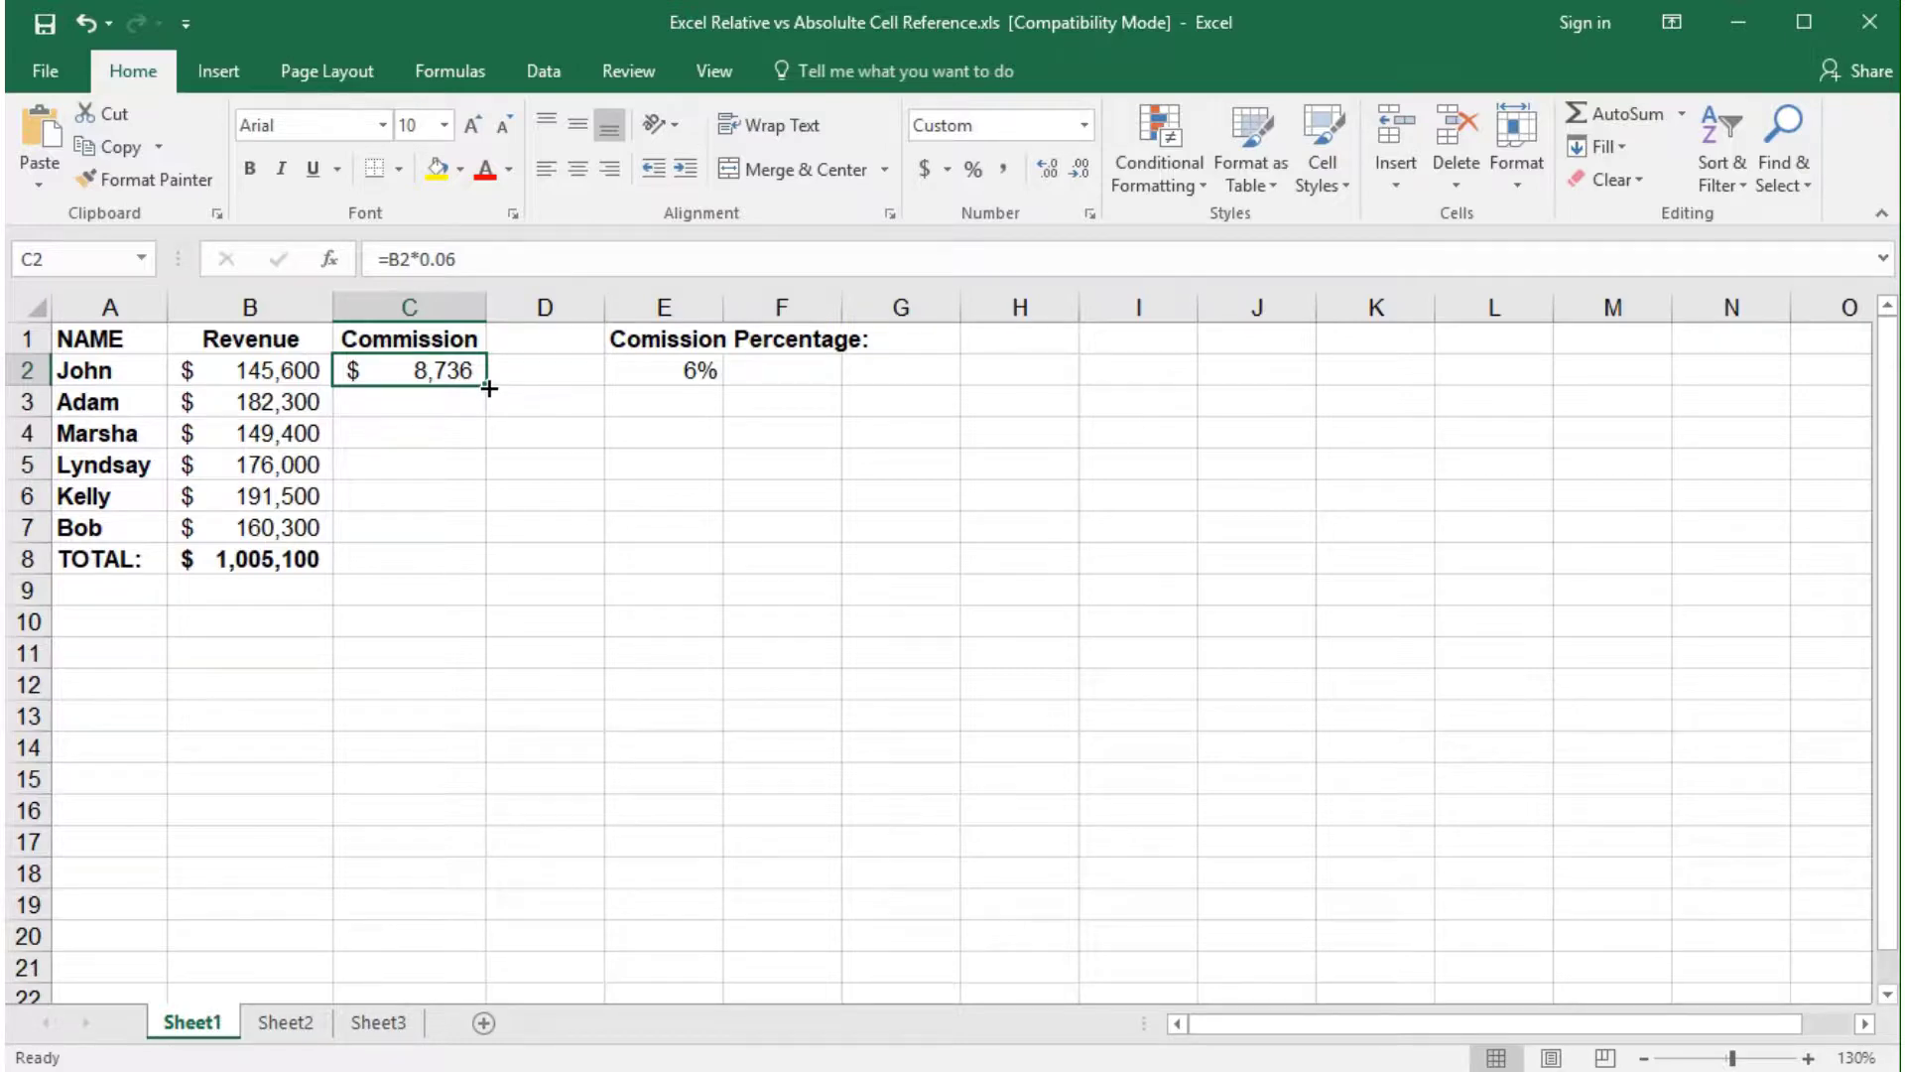
Step: Fill C2's =B2*0.06 formula down to C7 and inspect C3's formula =B3*0.06
{"action": "left_click_drag", "start_coordinate": [488, 388], "coordinate": [484, 540]}
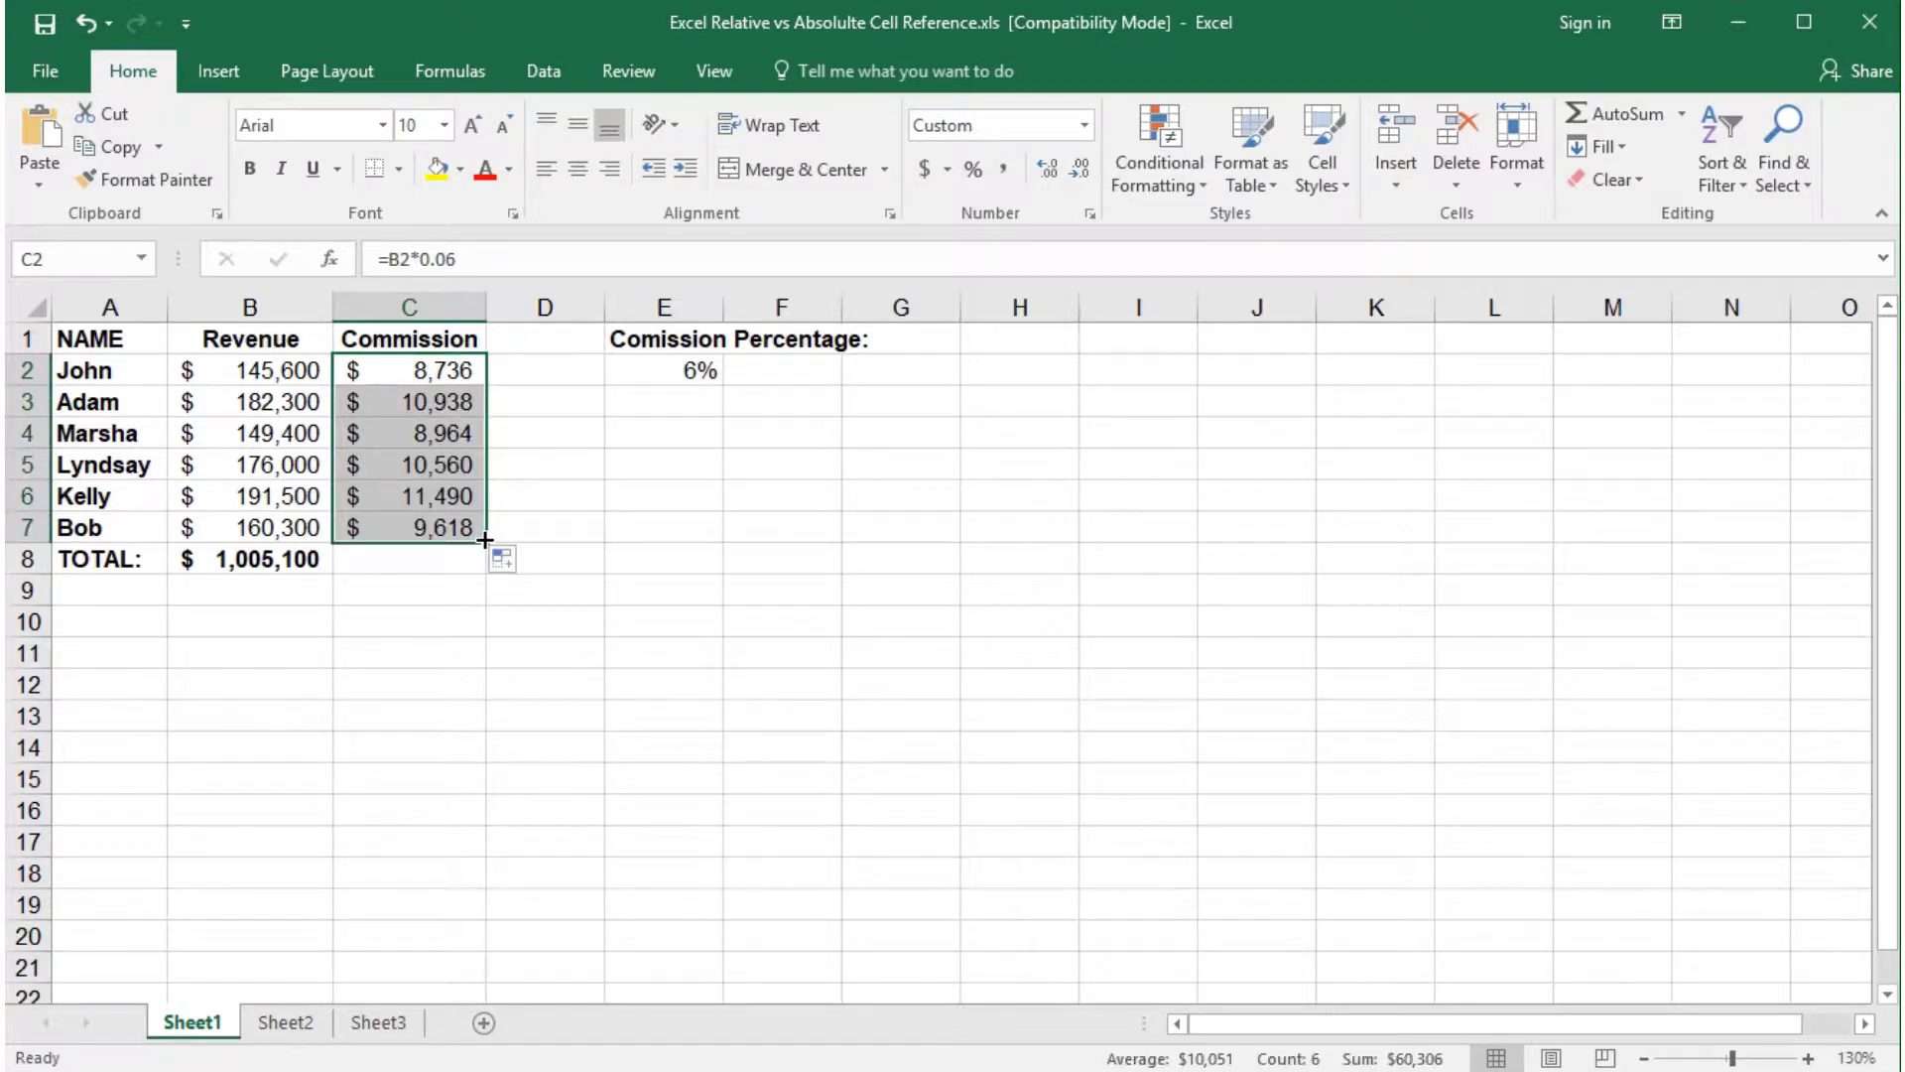
{"action": "left_click", "coordinate": [426, 401]}
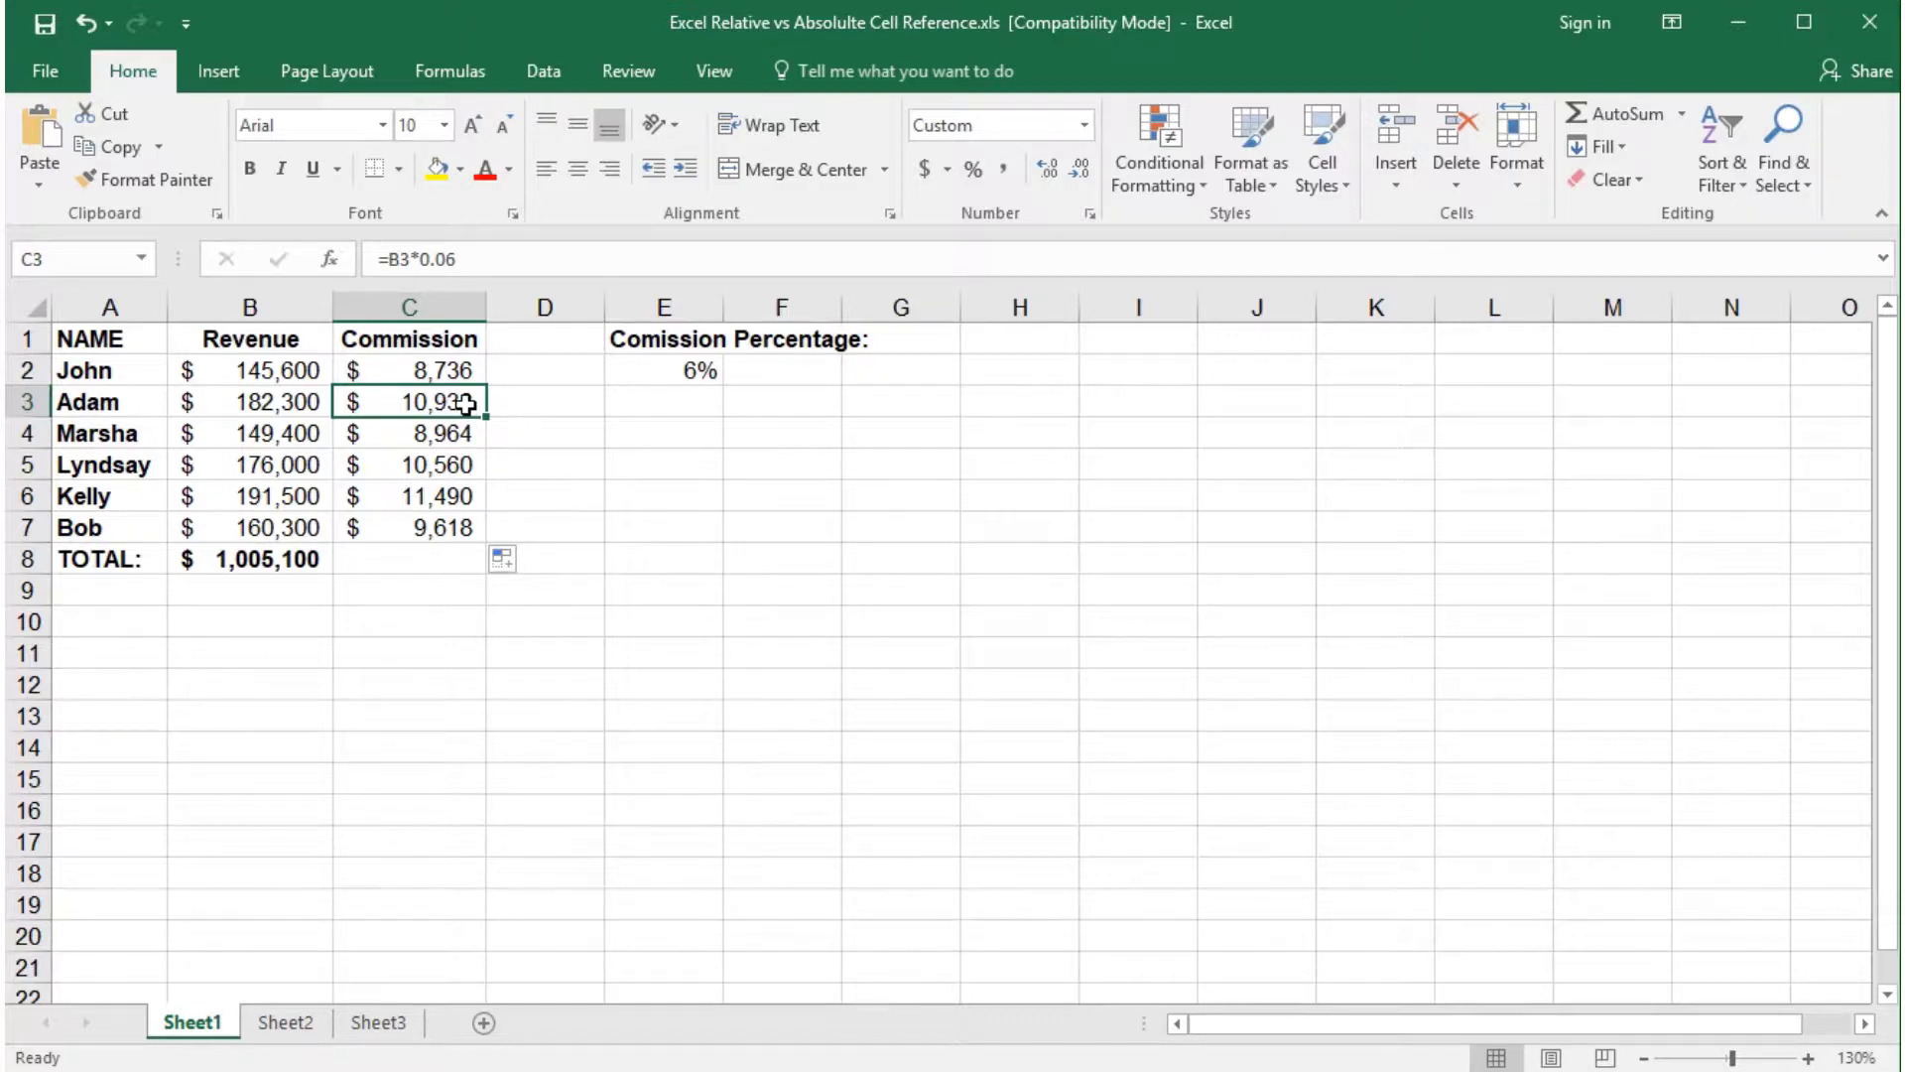
Step: Change the rate from 0.06 to 0.07 in the C2, C3 and C4 formulas
{"action": "left_click", "coordinate": [405, 369]}
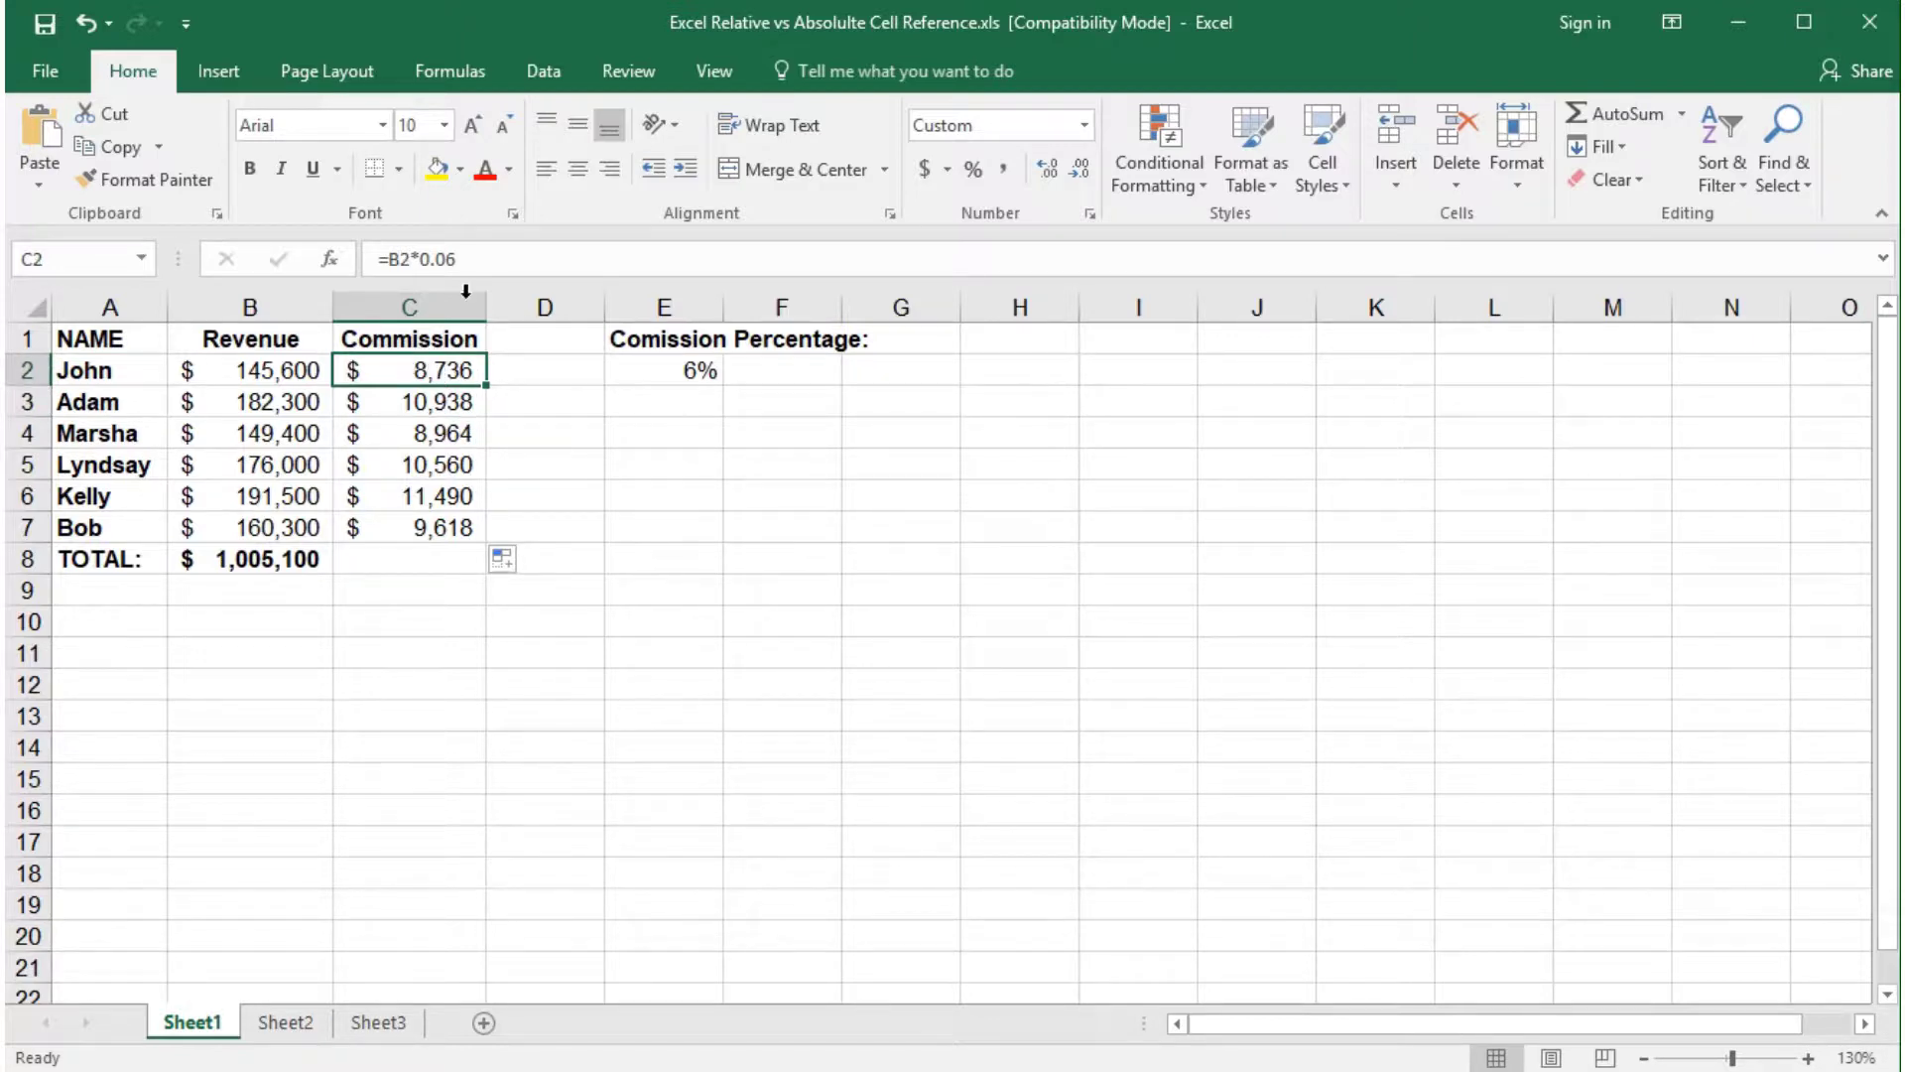
{"action": "left_click", "coordinate": [486, 256]}
{"action": "key", "text": "BackSpace"}
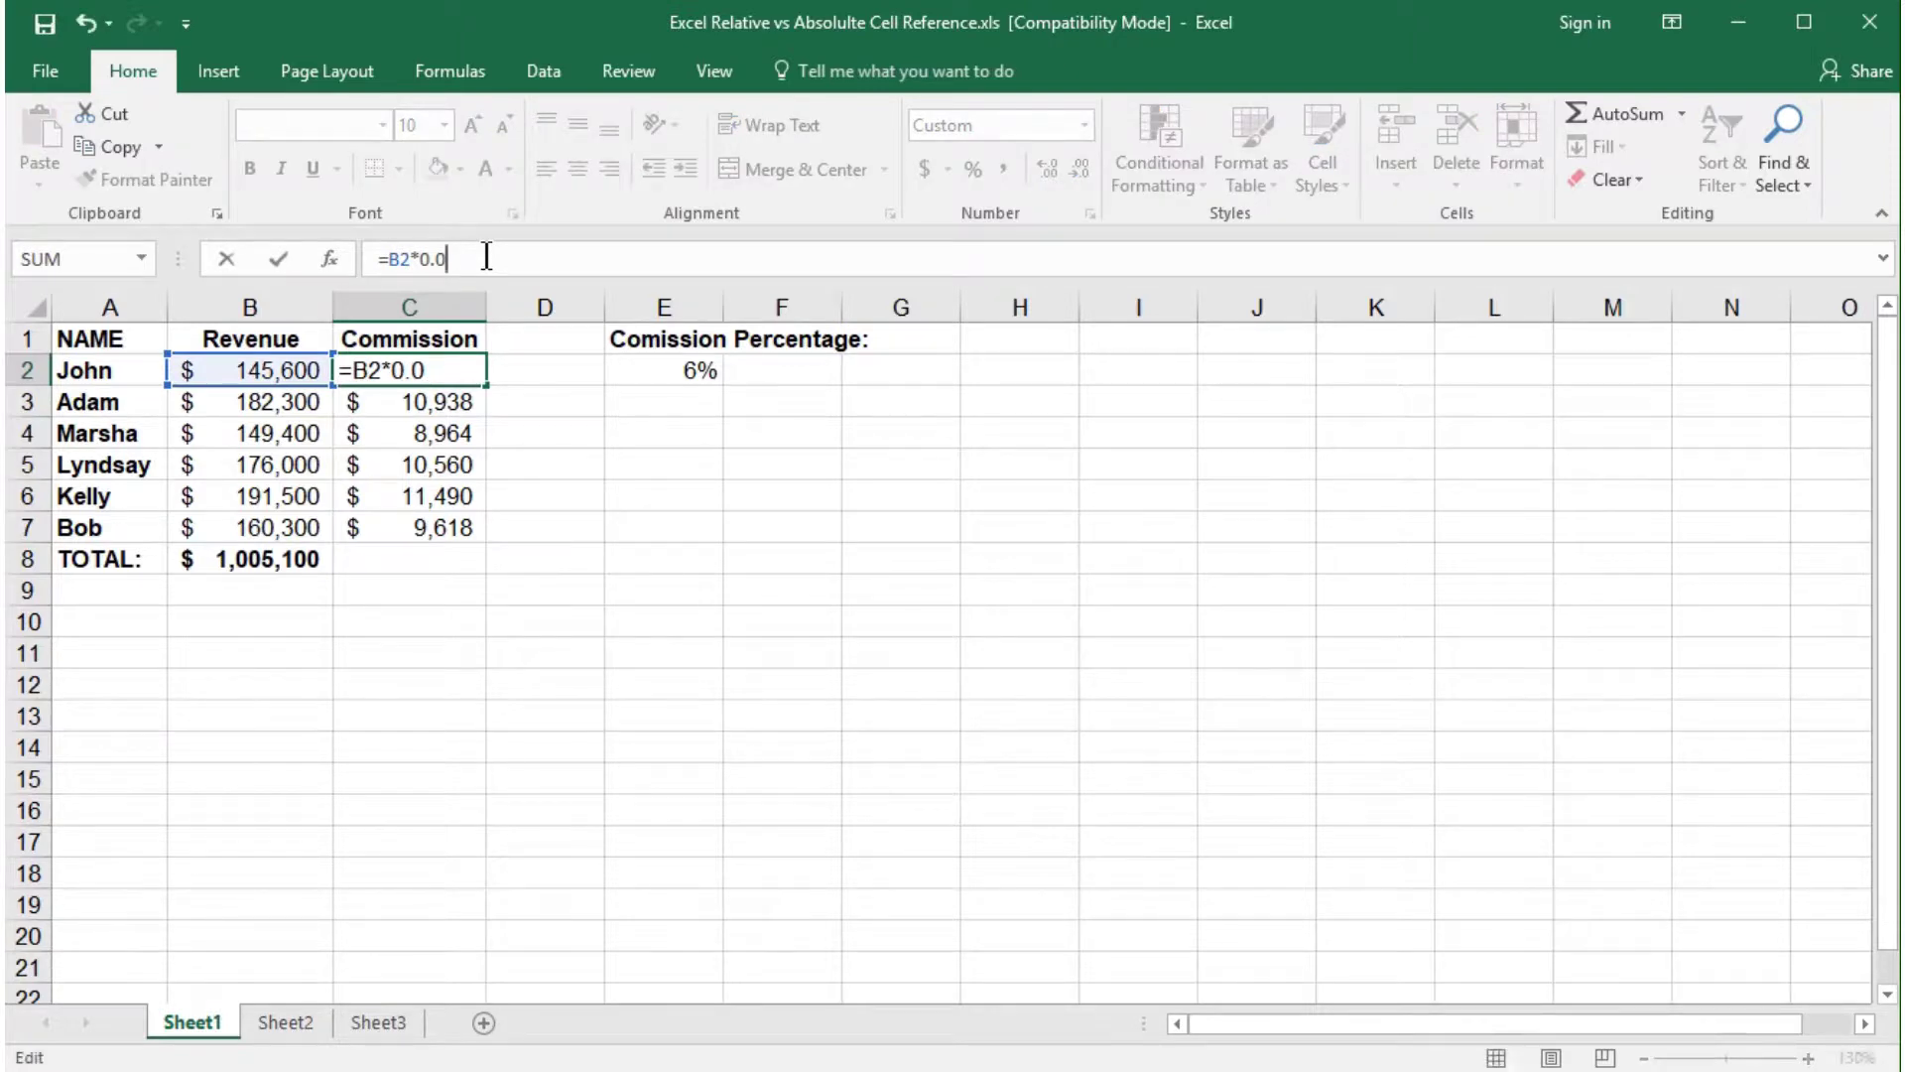
{"action": "key", "text": "Return"}
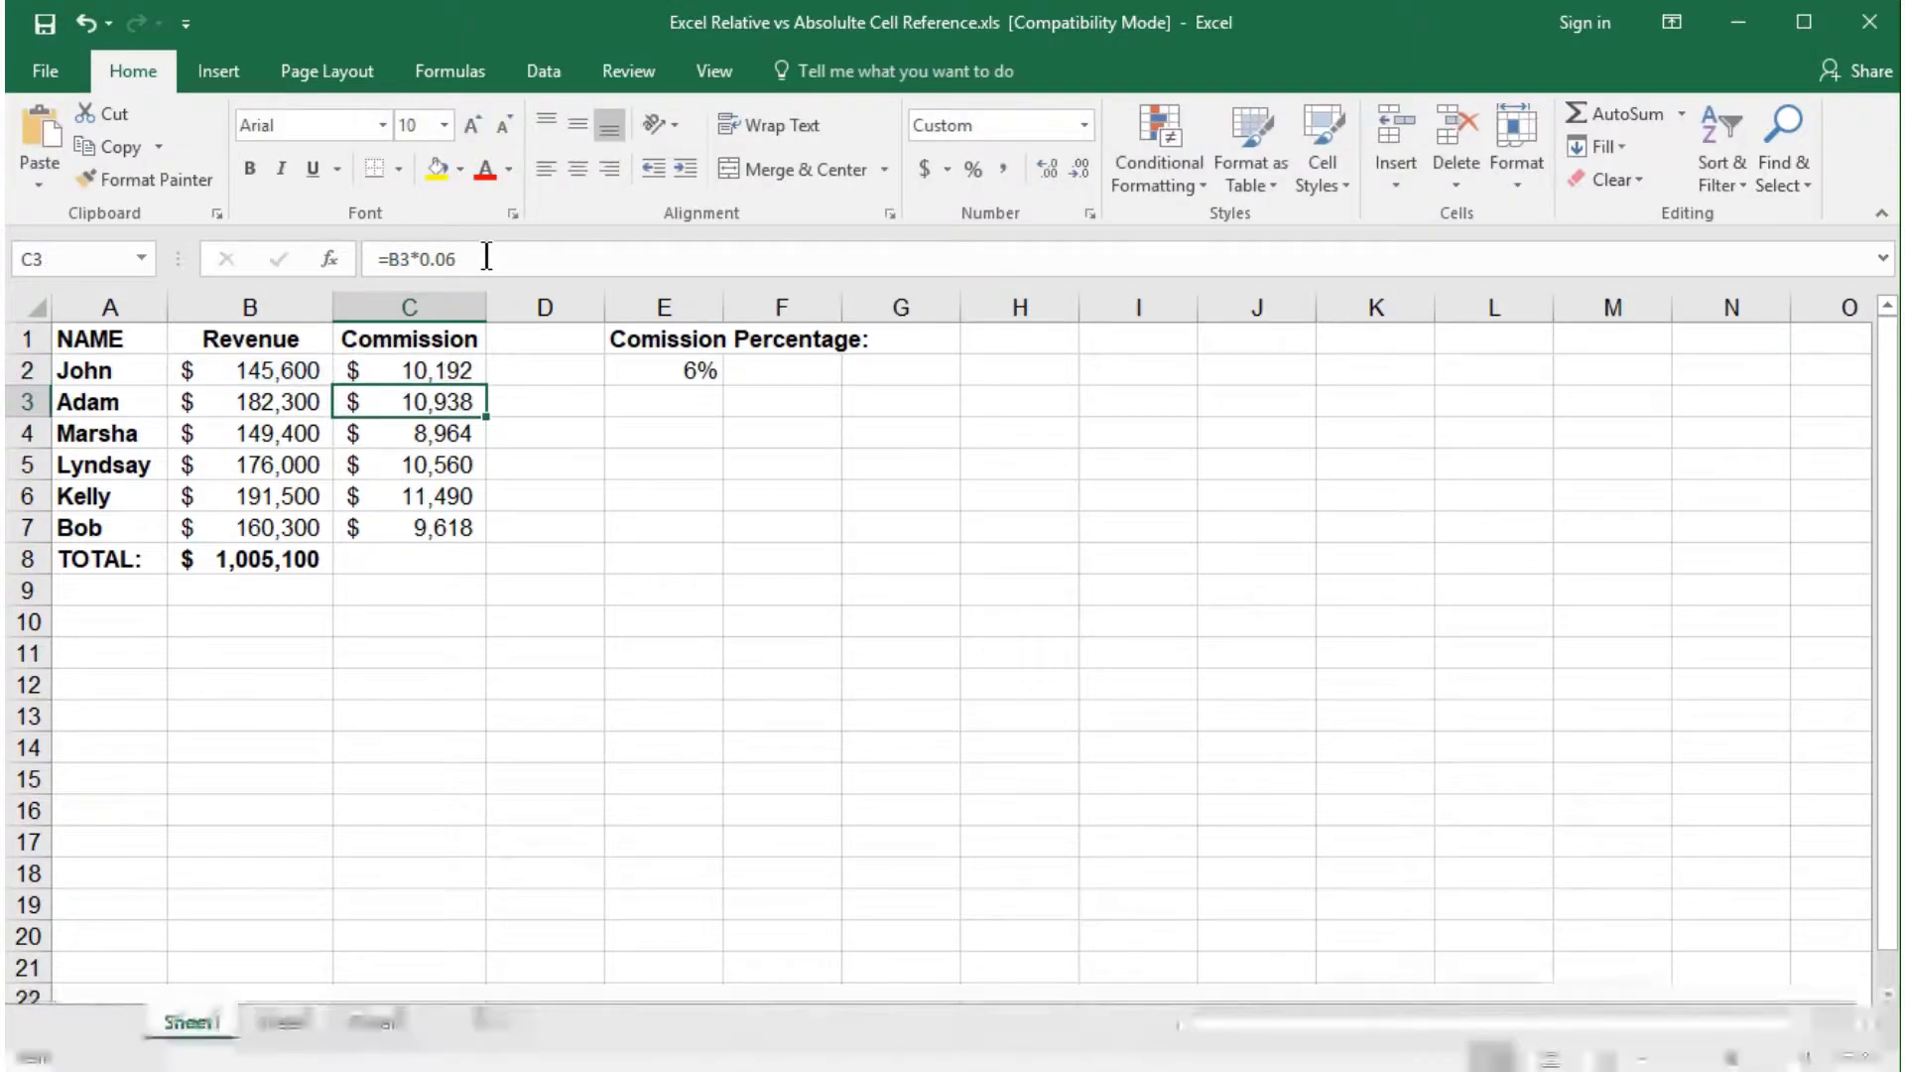
{"action": "left_click", "coordinate": [486, 256]}
{"action": "key", "text": "BackSpace"}
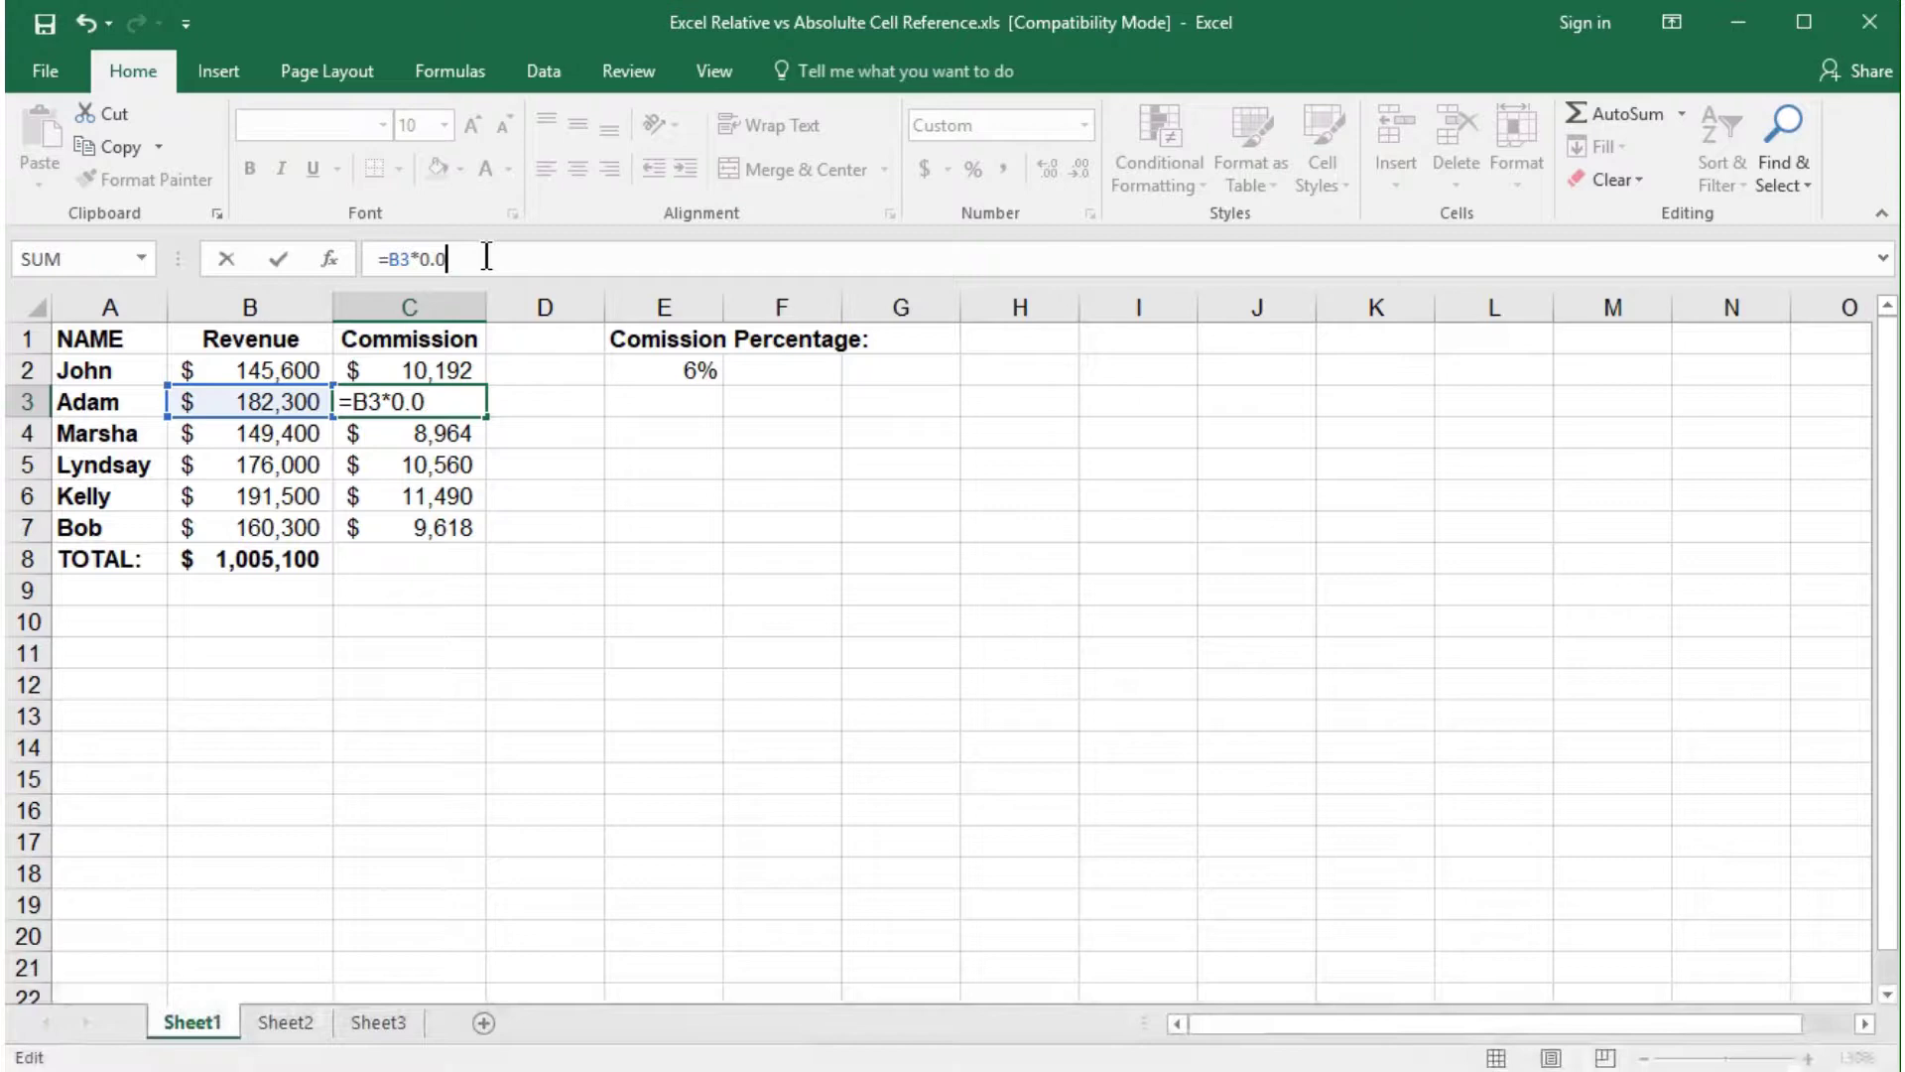
{"action": "type", "text": "7"}
{"action": "key", "text": "Return"}
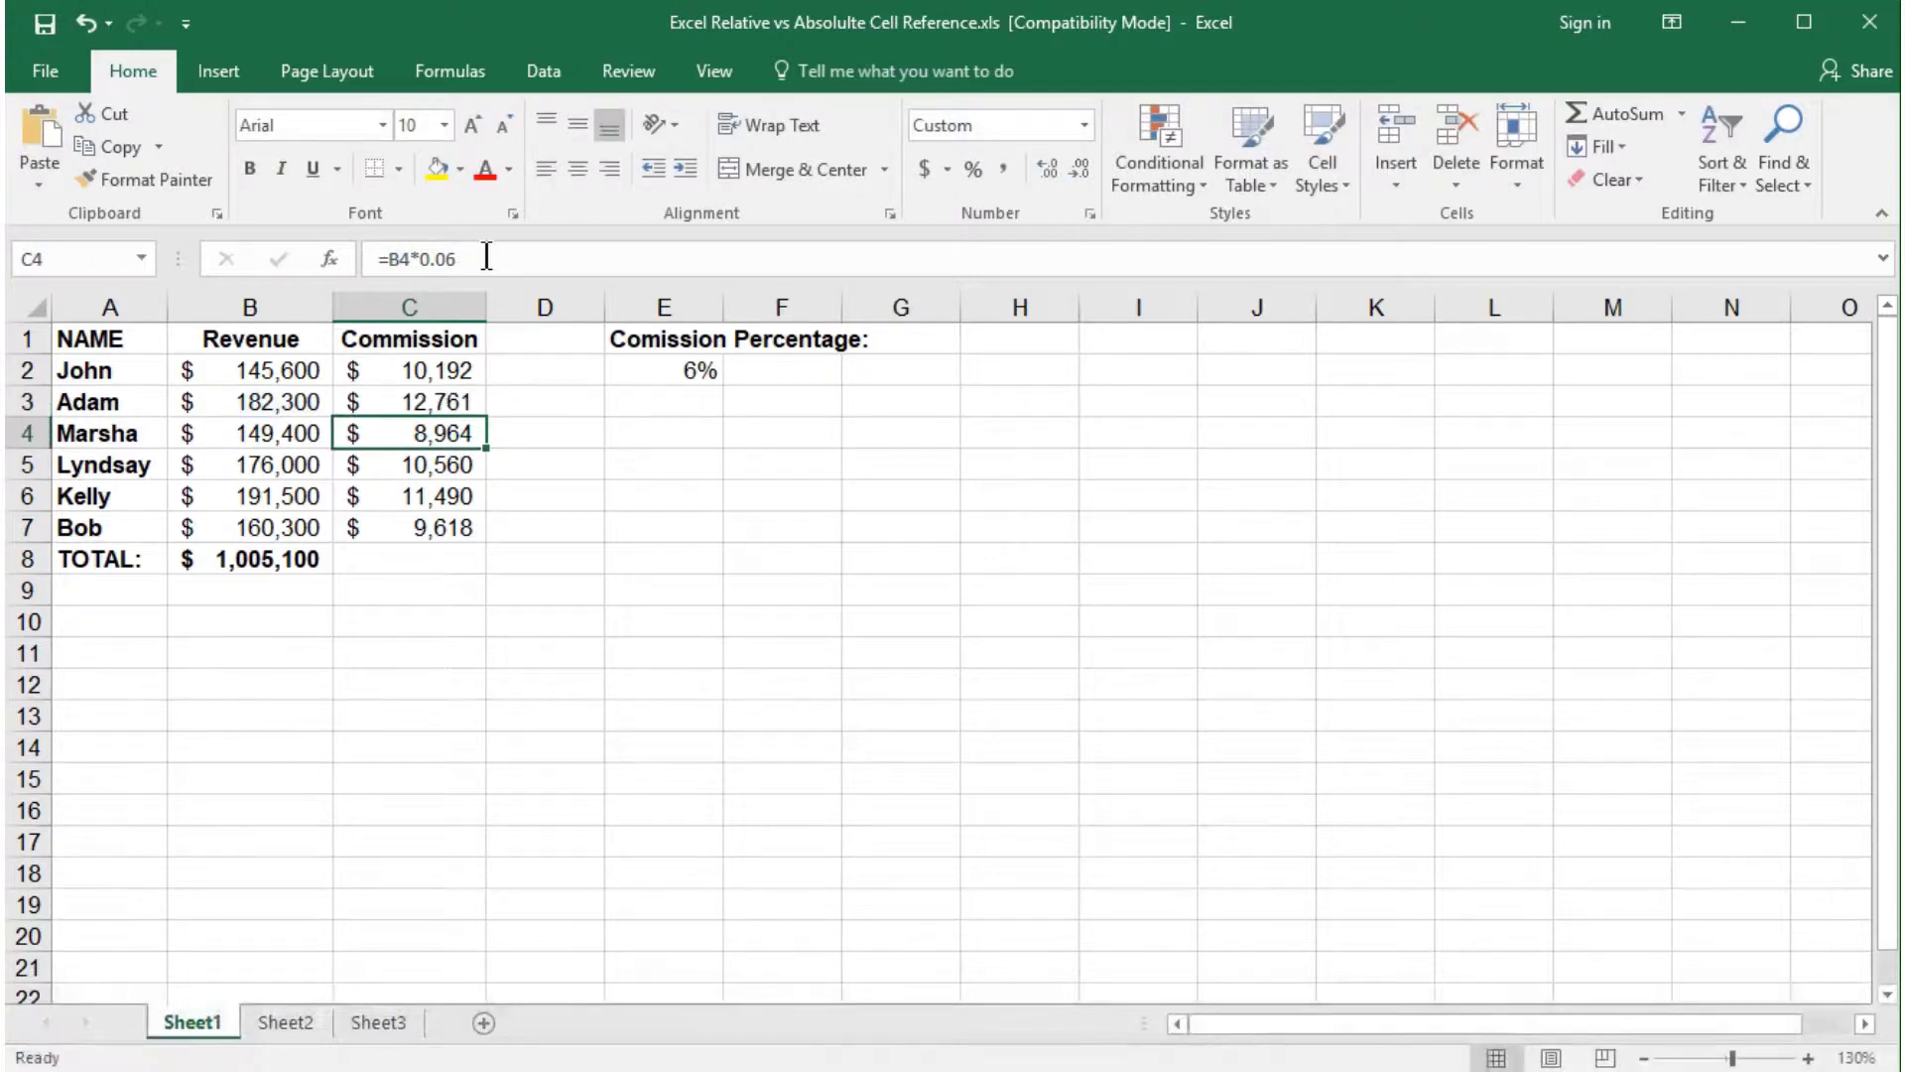
{"action": "left_click", "coordinate": [487, 256]}
{"action": "key", "text": "BackSpace"}
{"action": "type", "text": "7"}
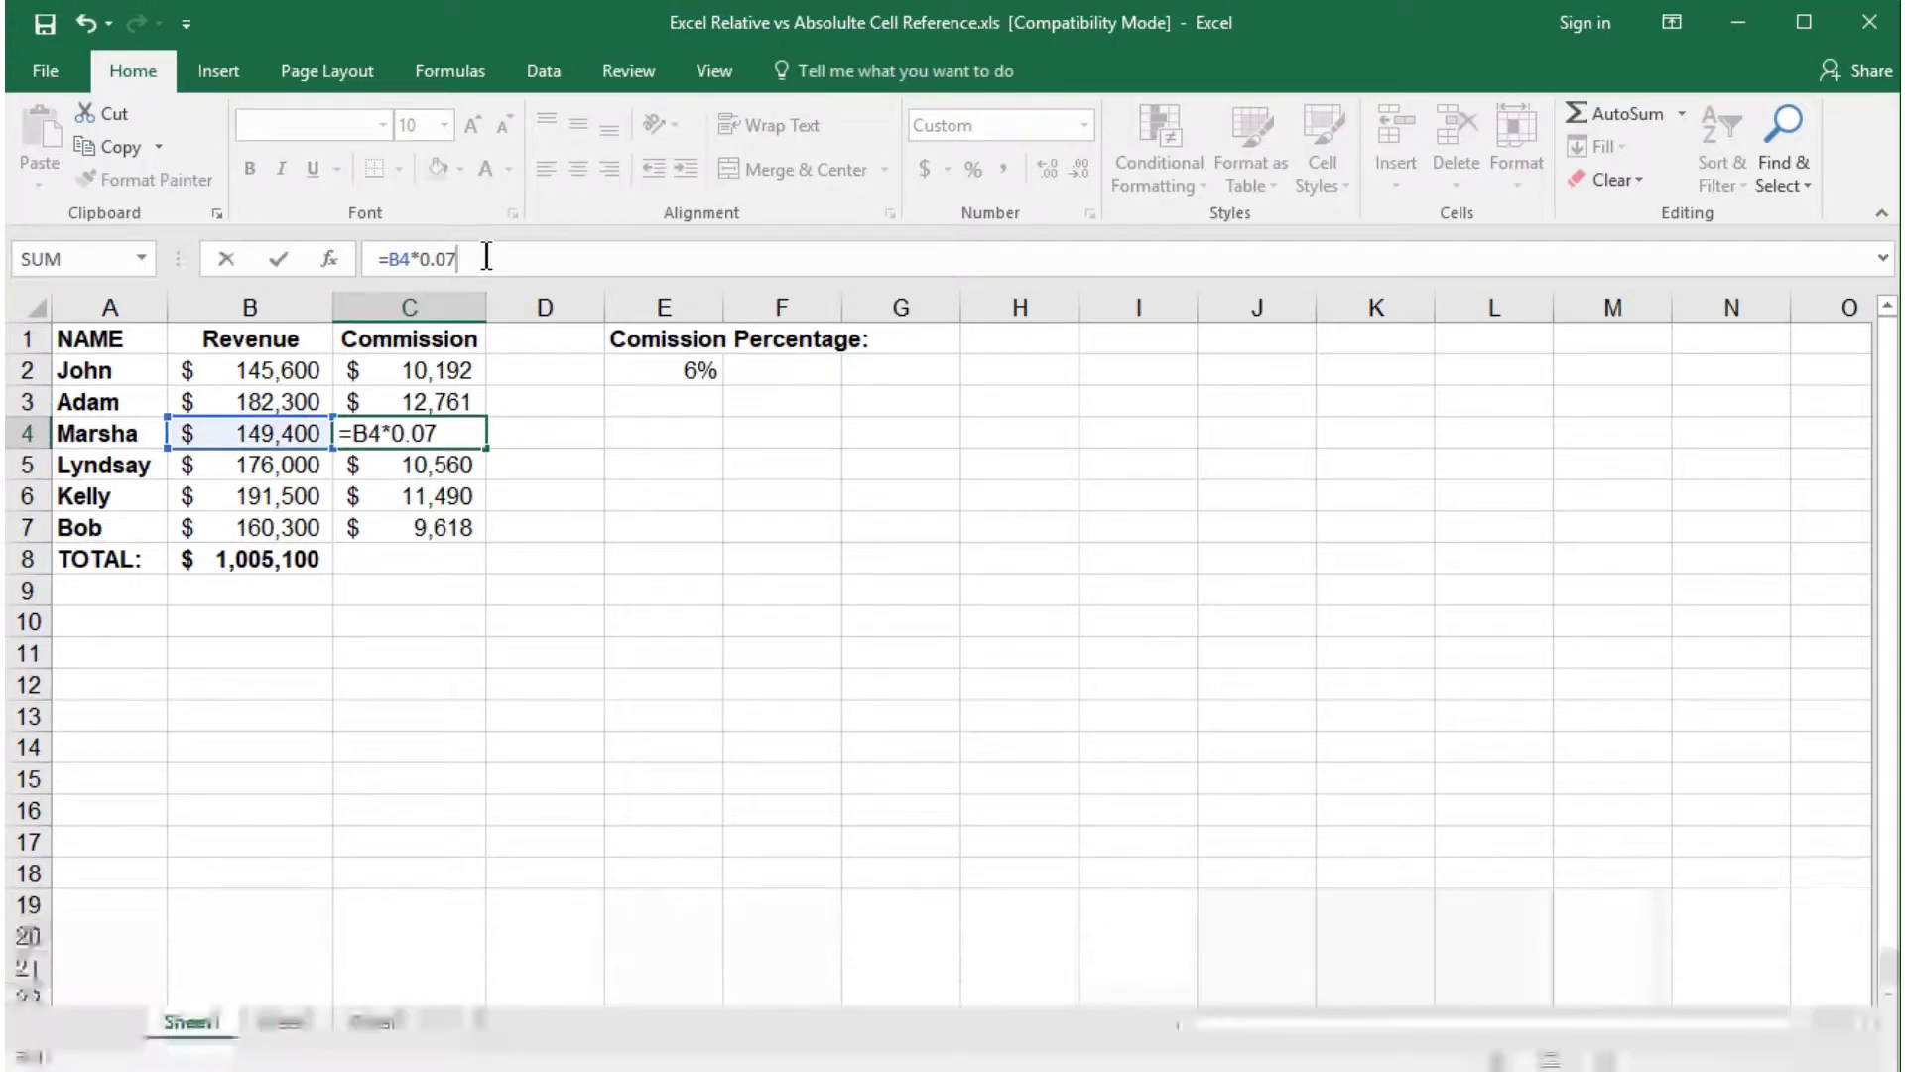
{"action": "key", "text": "Return"}
Step: Fill the 0.07 formula from C2 down to C7 and check C3 and C2
{"action": "left_click", "coordinate": [457, 370]}
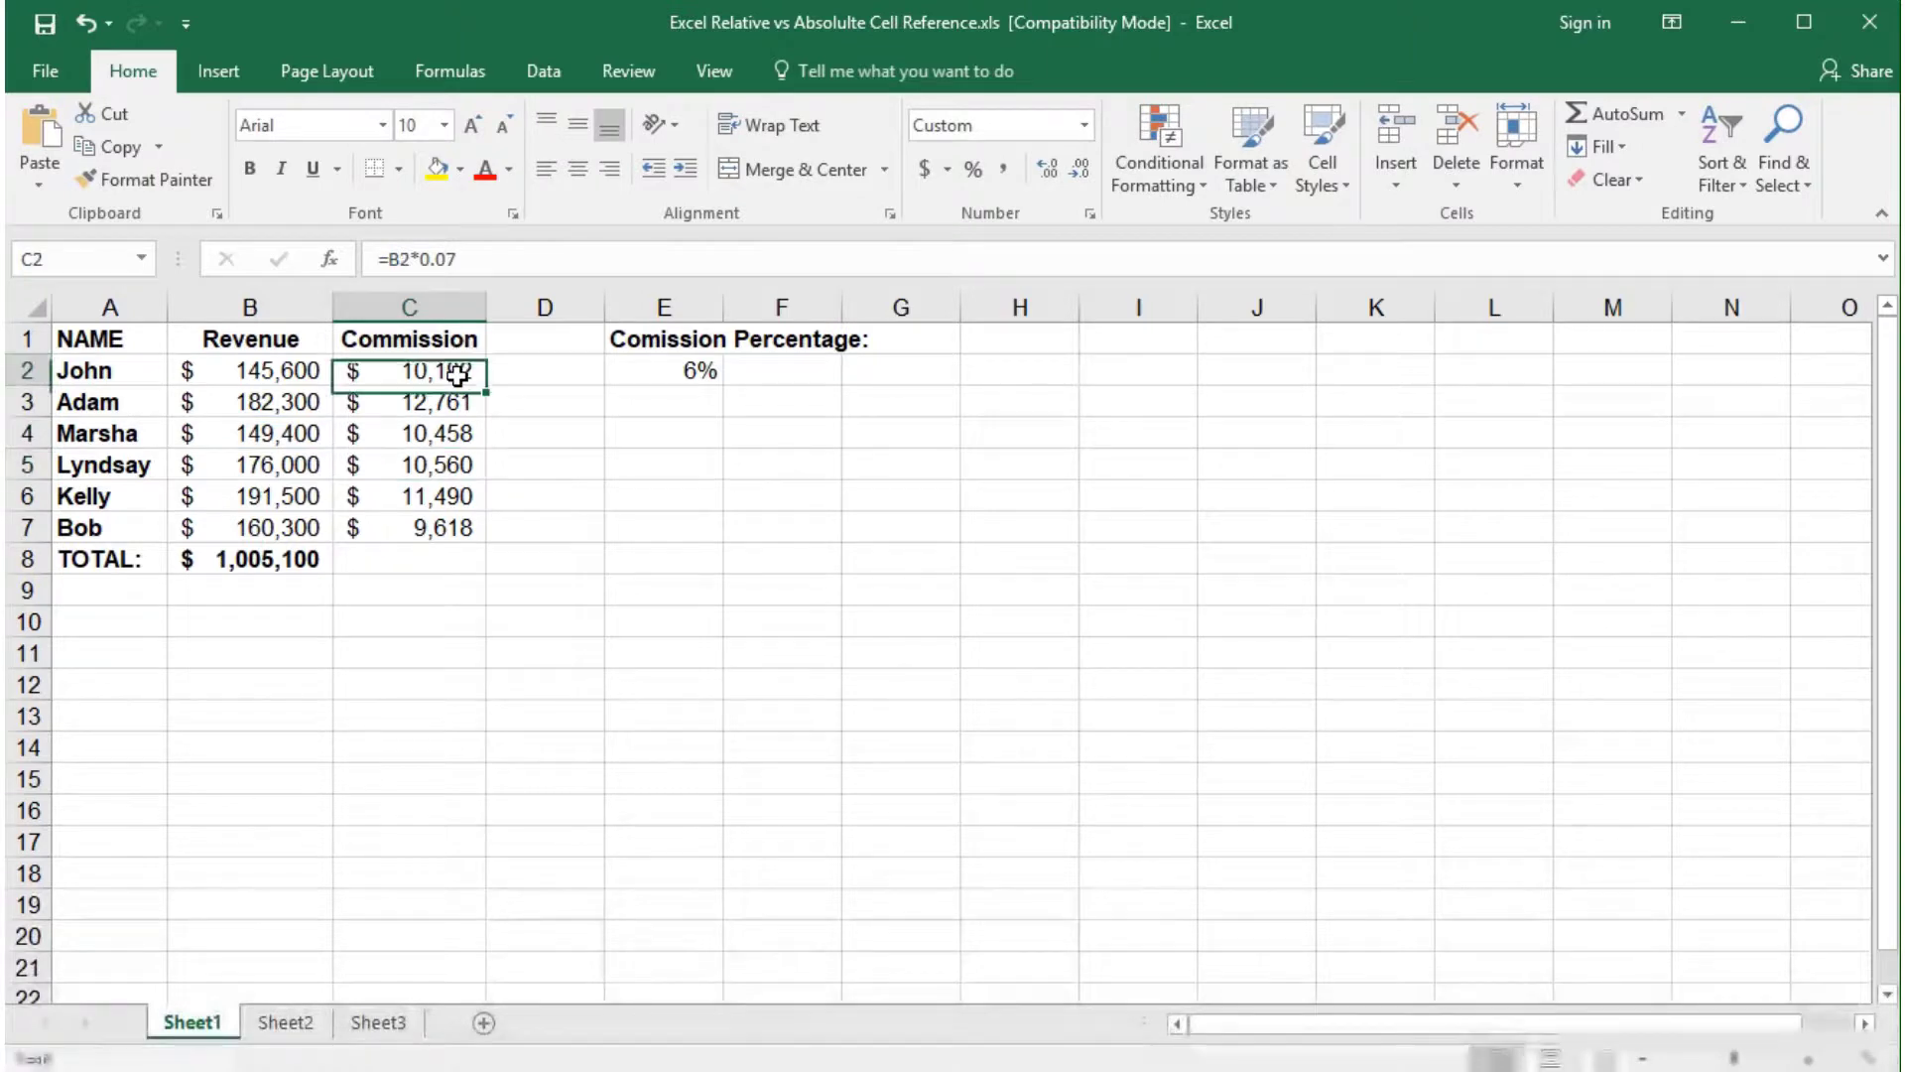
{"action": "left_click_drag", "start_coordinate": [490, 402], "coordinate": [491, 544]}
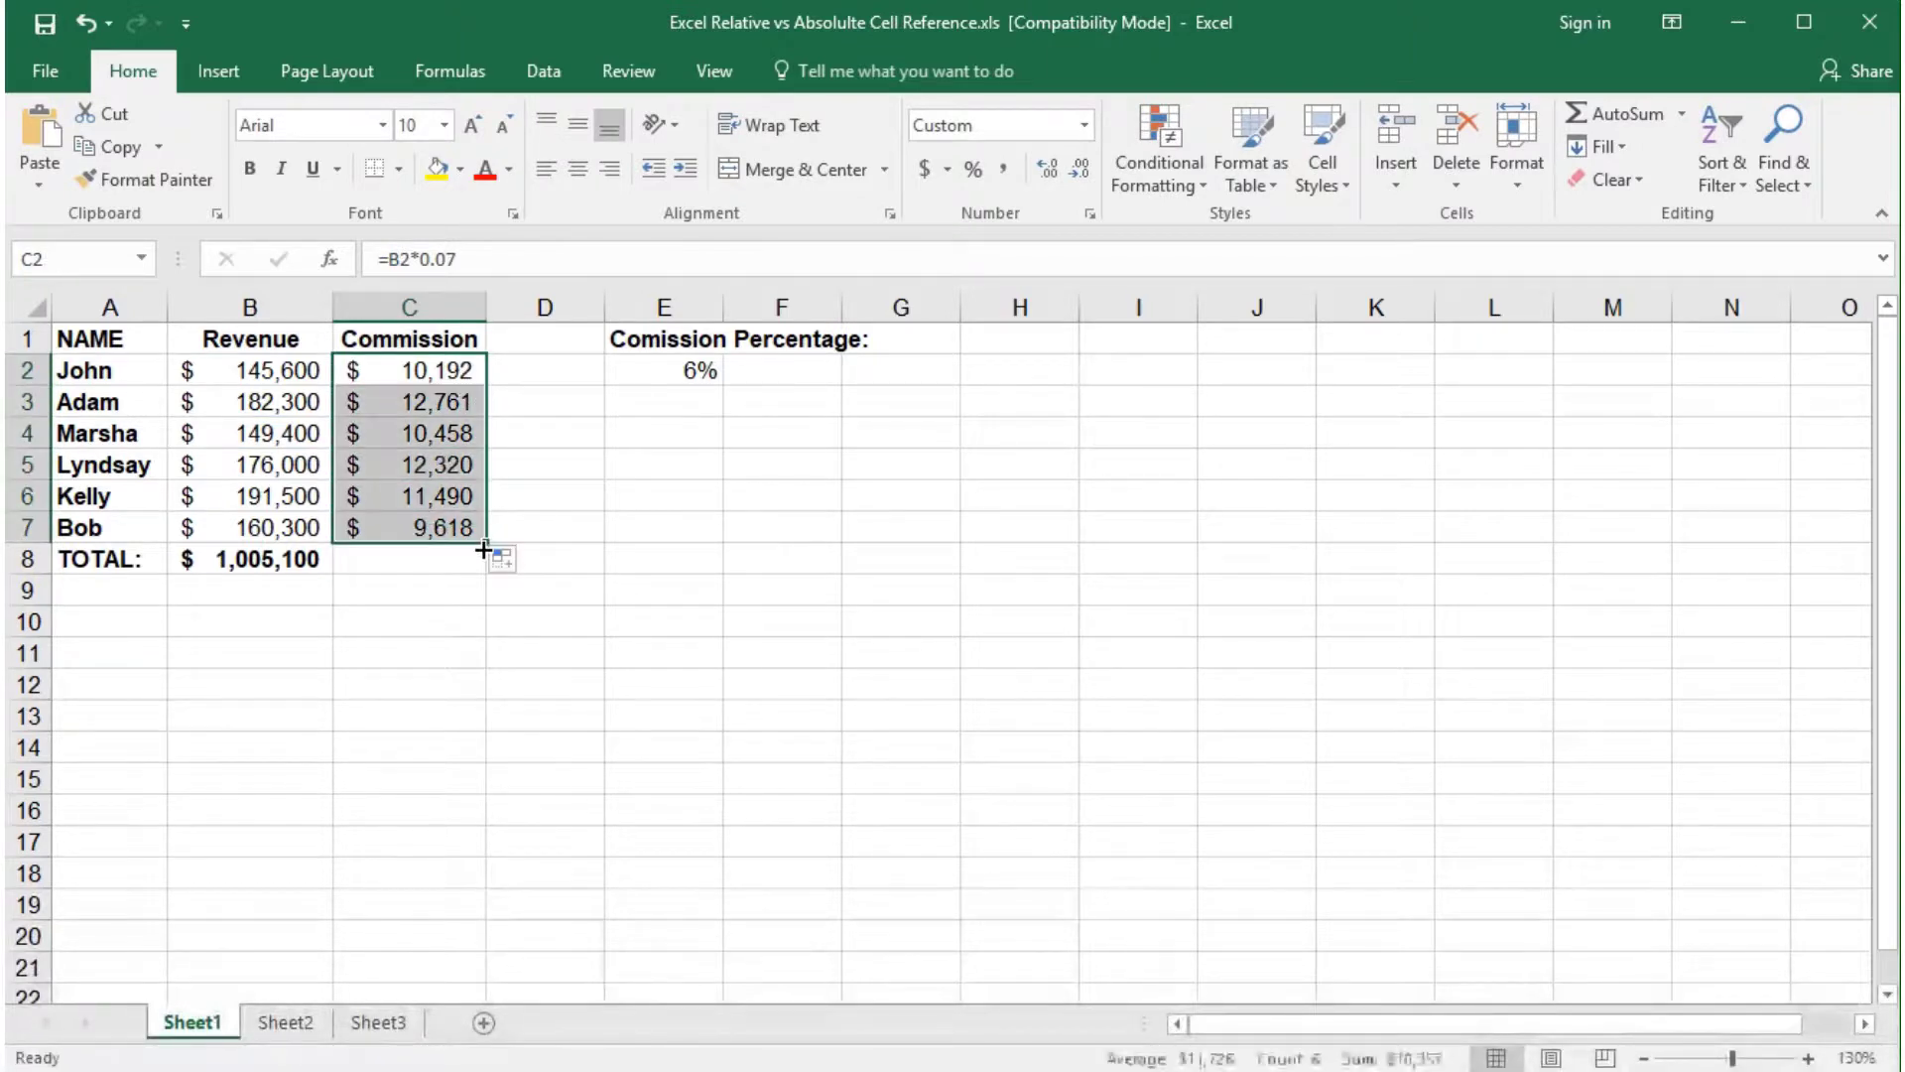
{"action": "left_click", "coordinate": [454, 414]}
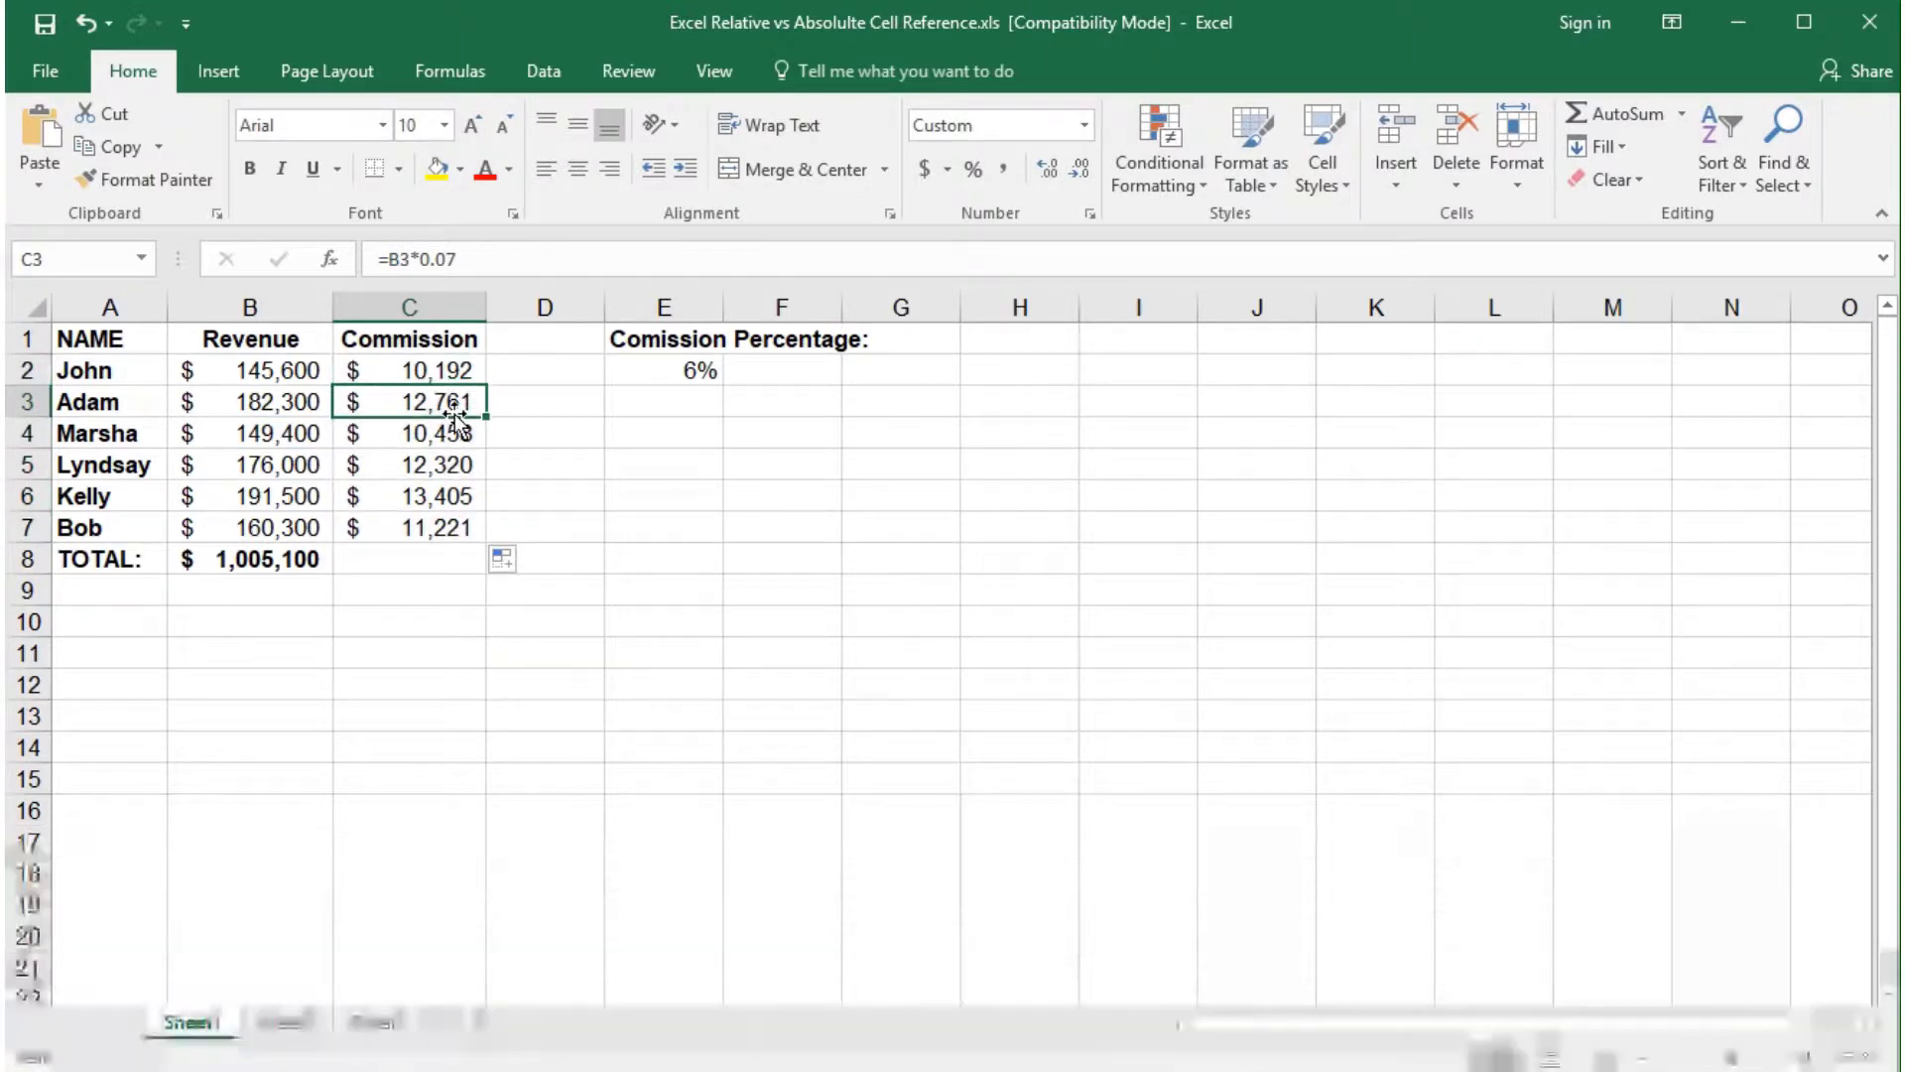
{"action": "left_click", "coordinate": [451, 370]}
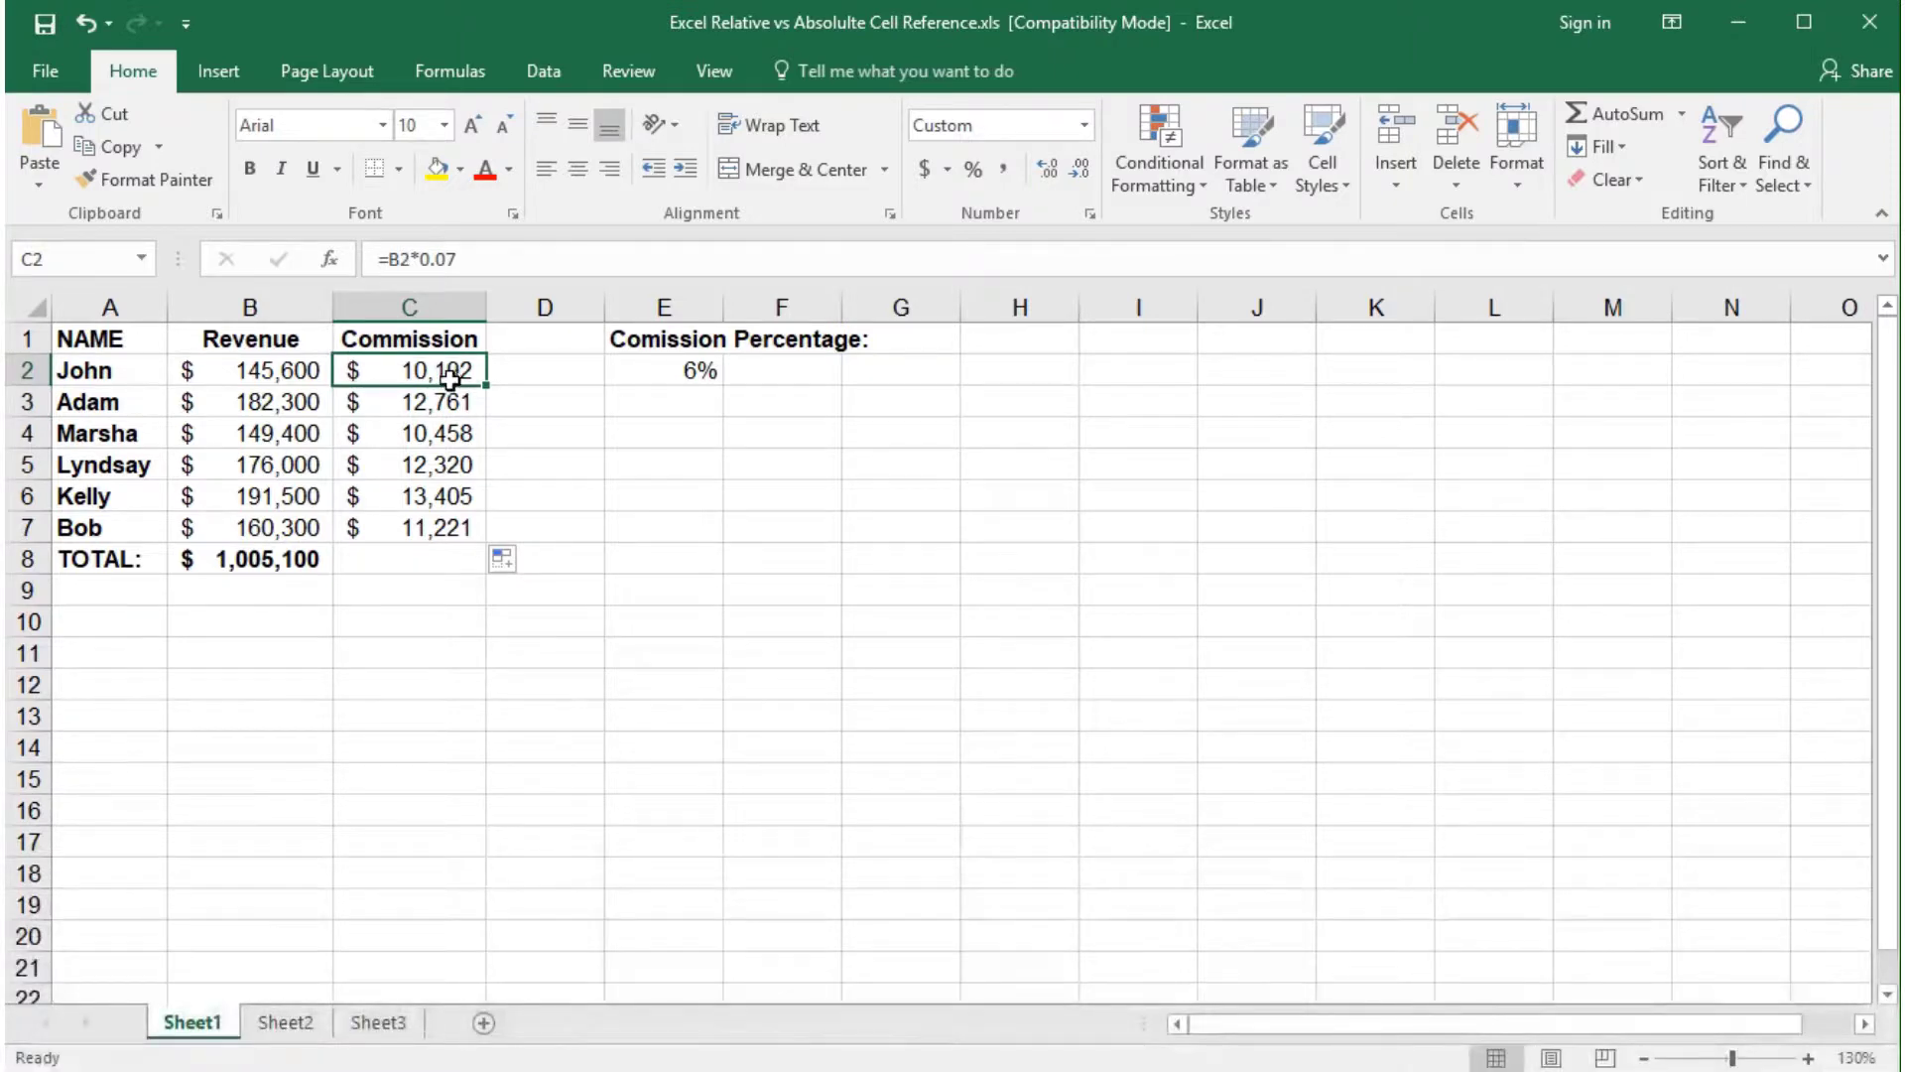
Step: Delete the commission values in C2:C7 and return to the empty C2
{"action": "left_click_drag", "start_coordinate": [452, 370], "coordinate": [449, 527]}
{"action": "key", "text": "Delete"}
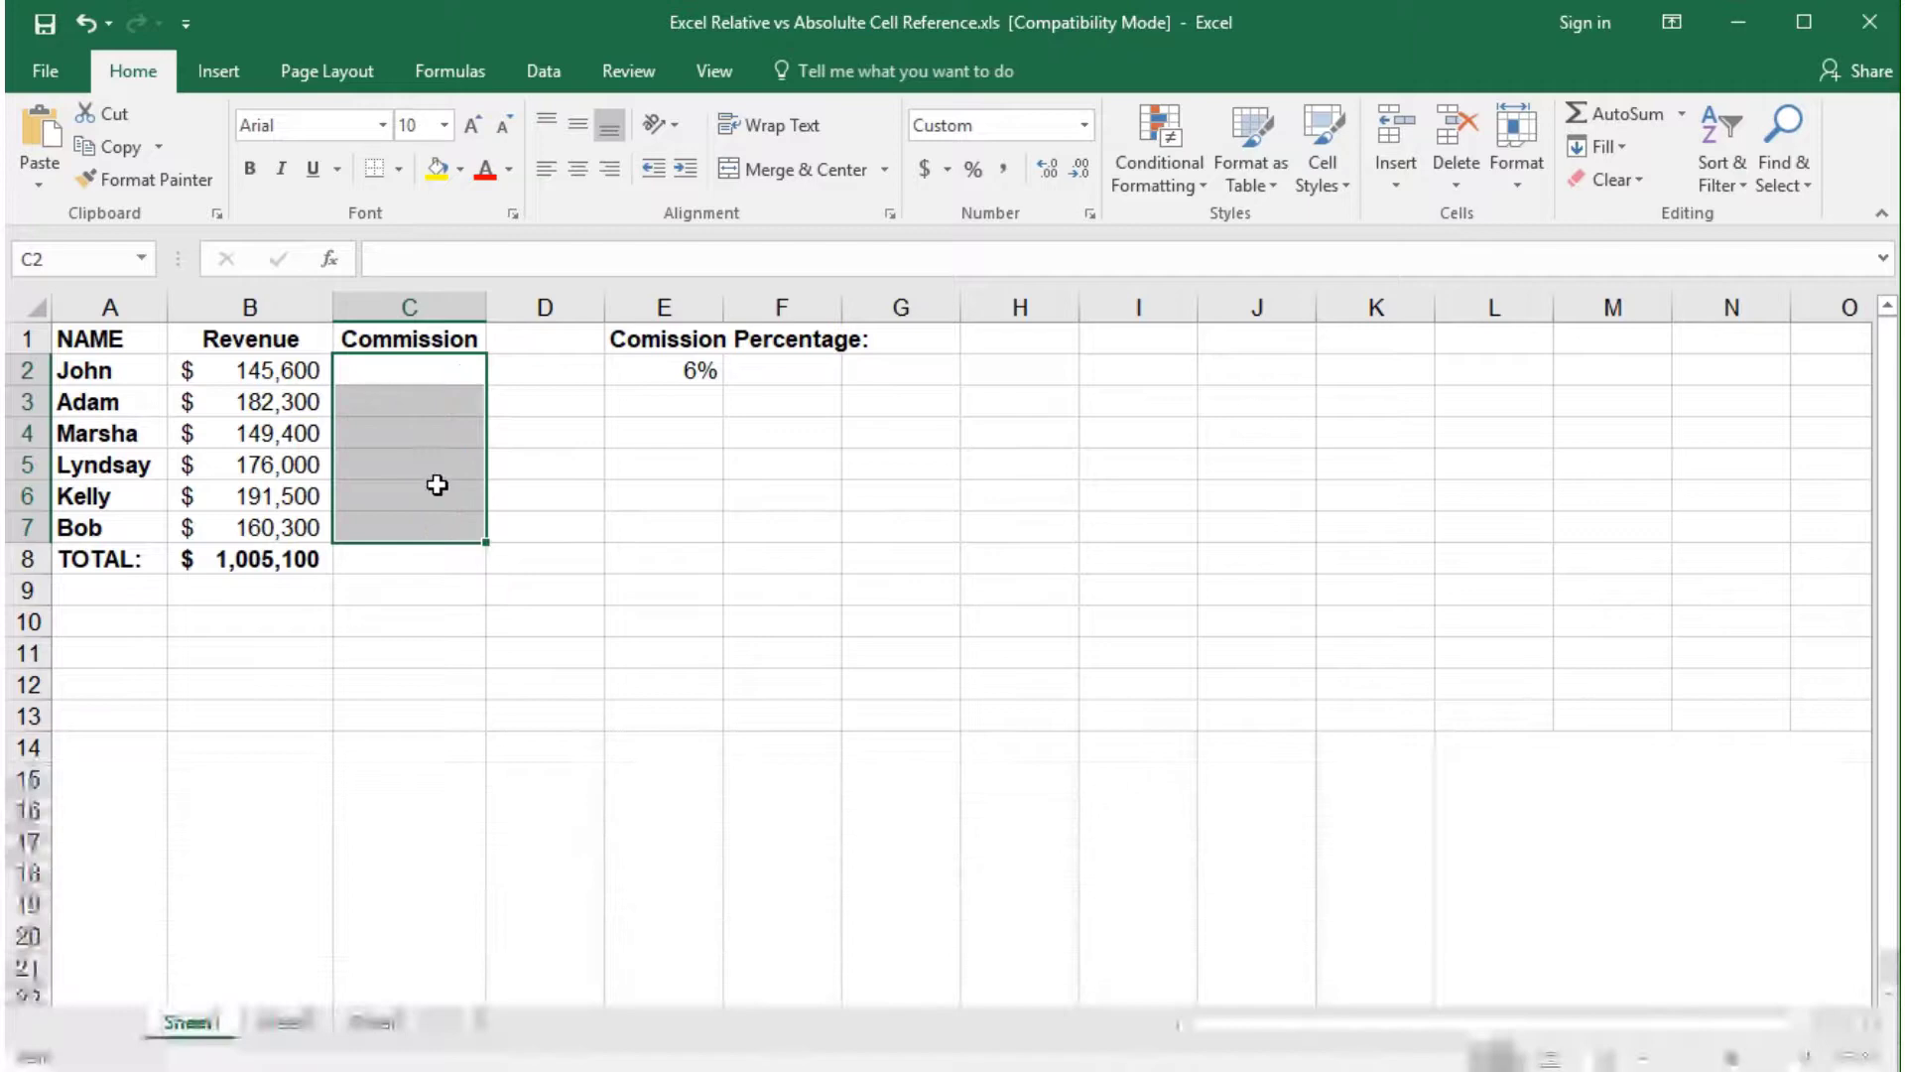
{"action": "left_click", "coordinate": [422, 371]}
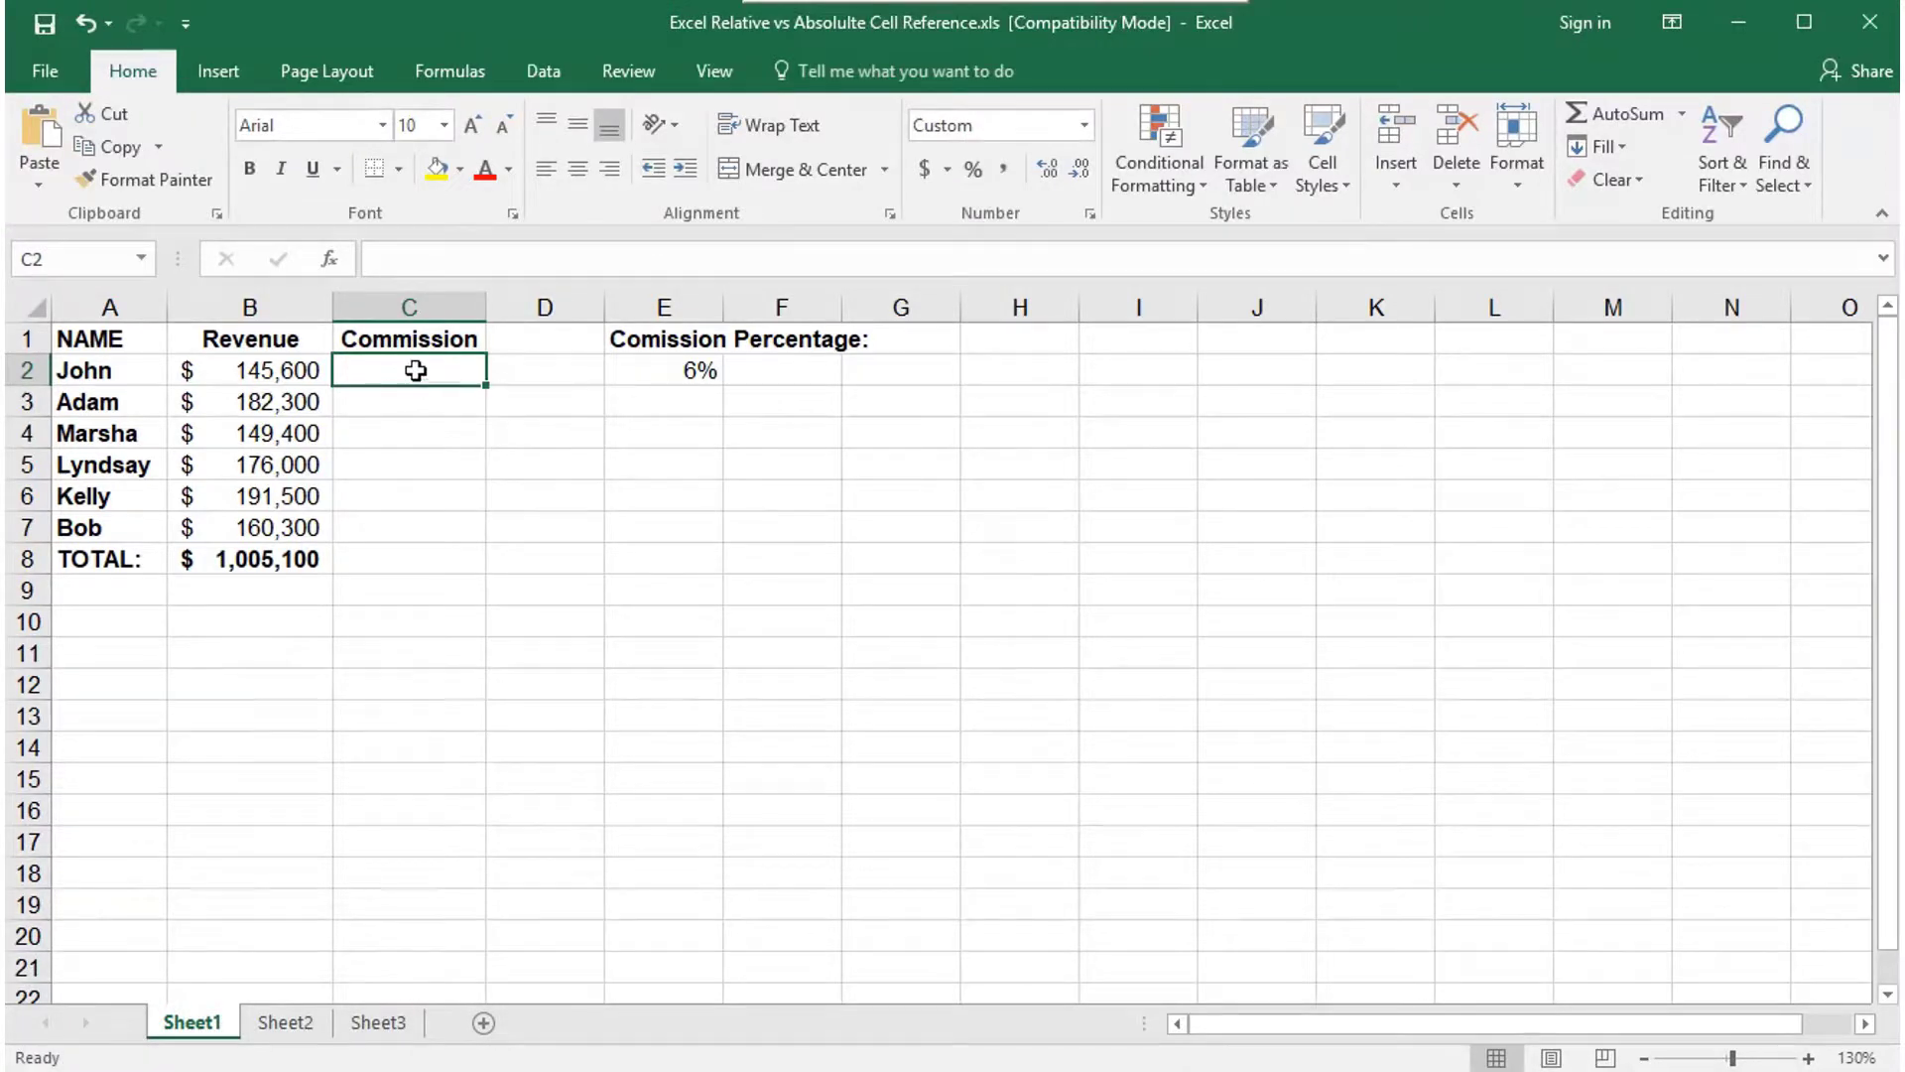
Step: Enter =B2*$E$2 in C2, locking the rate reference with F4
{"action": "type", "text": "="}
{"action": "left_click", "coordinate": [302, 369]}
{"action": "type", "text": "*"}
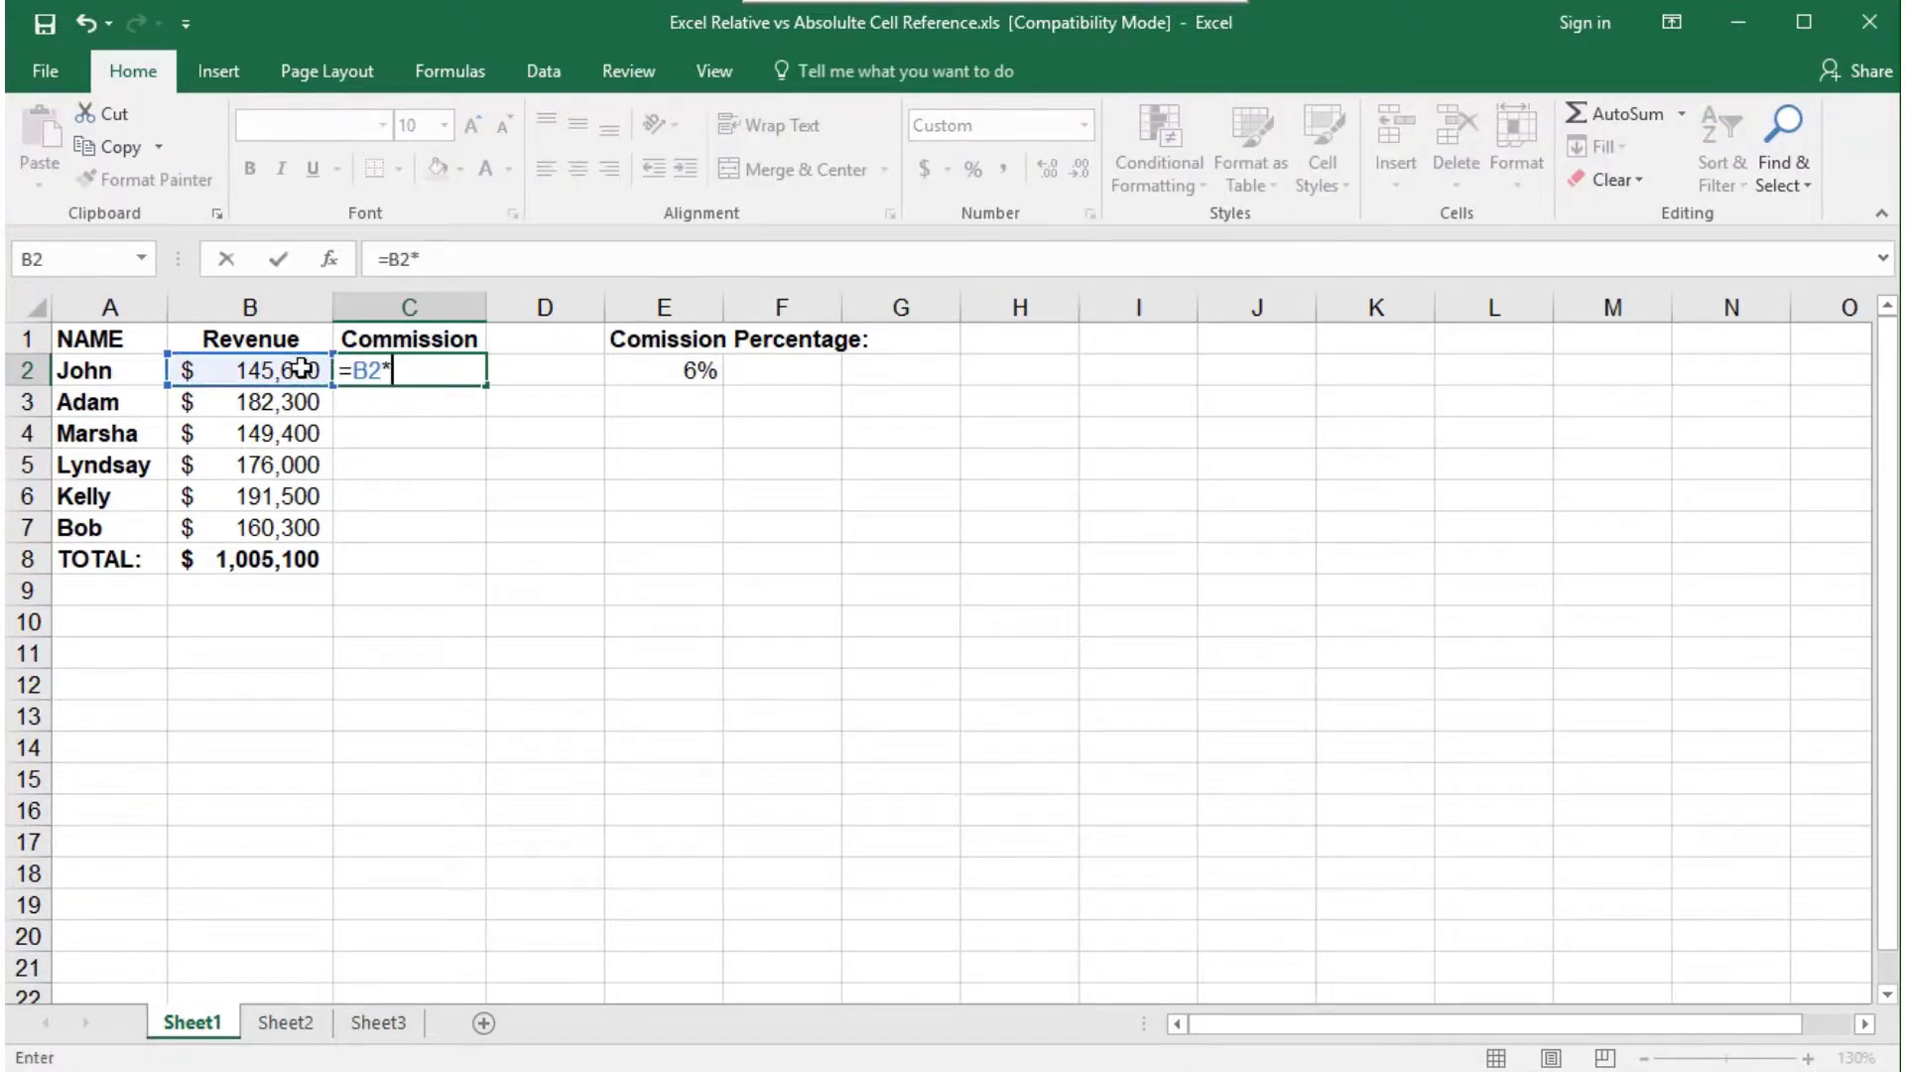
{"action": "left_click", "coordinate": [643, 368]}
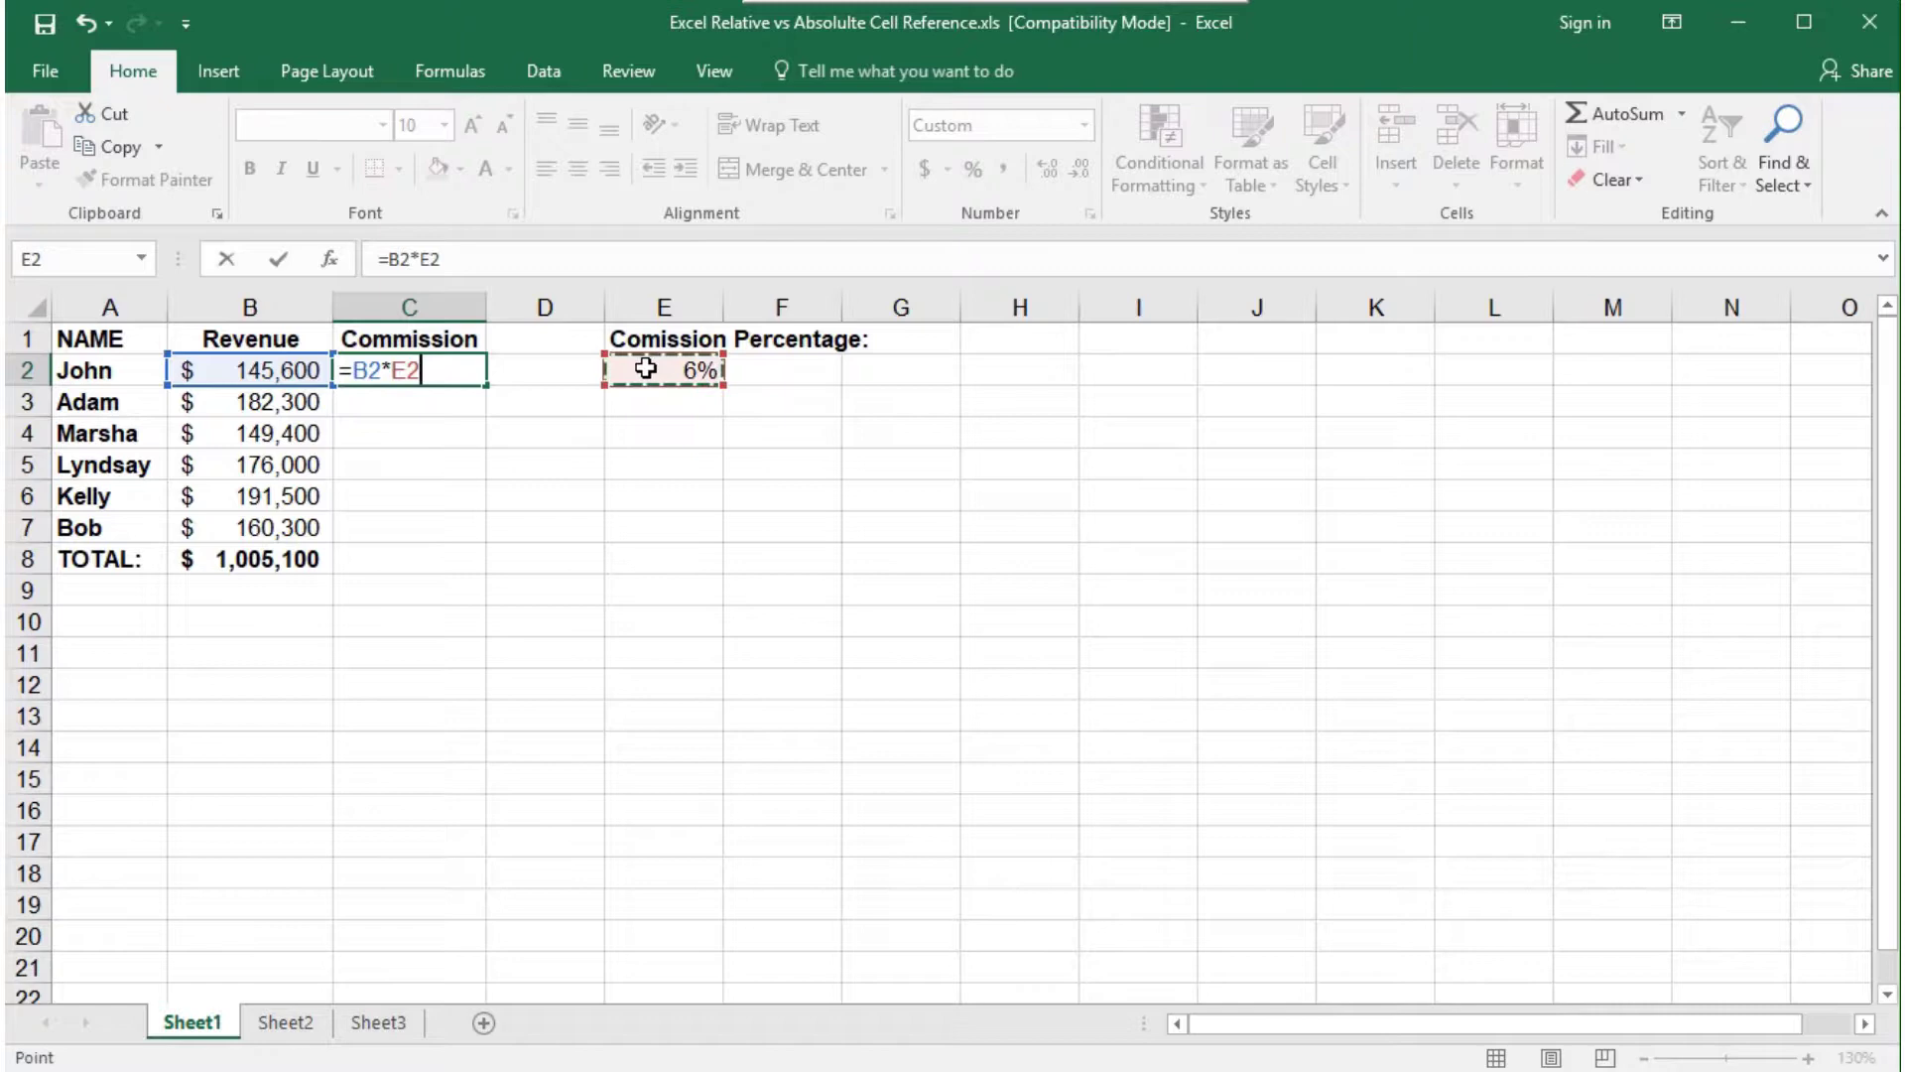
{"action": "key", "text": "F4"}
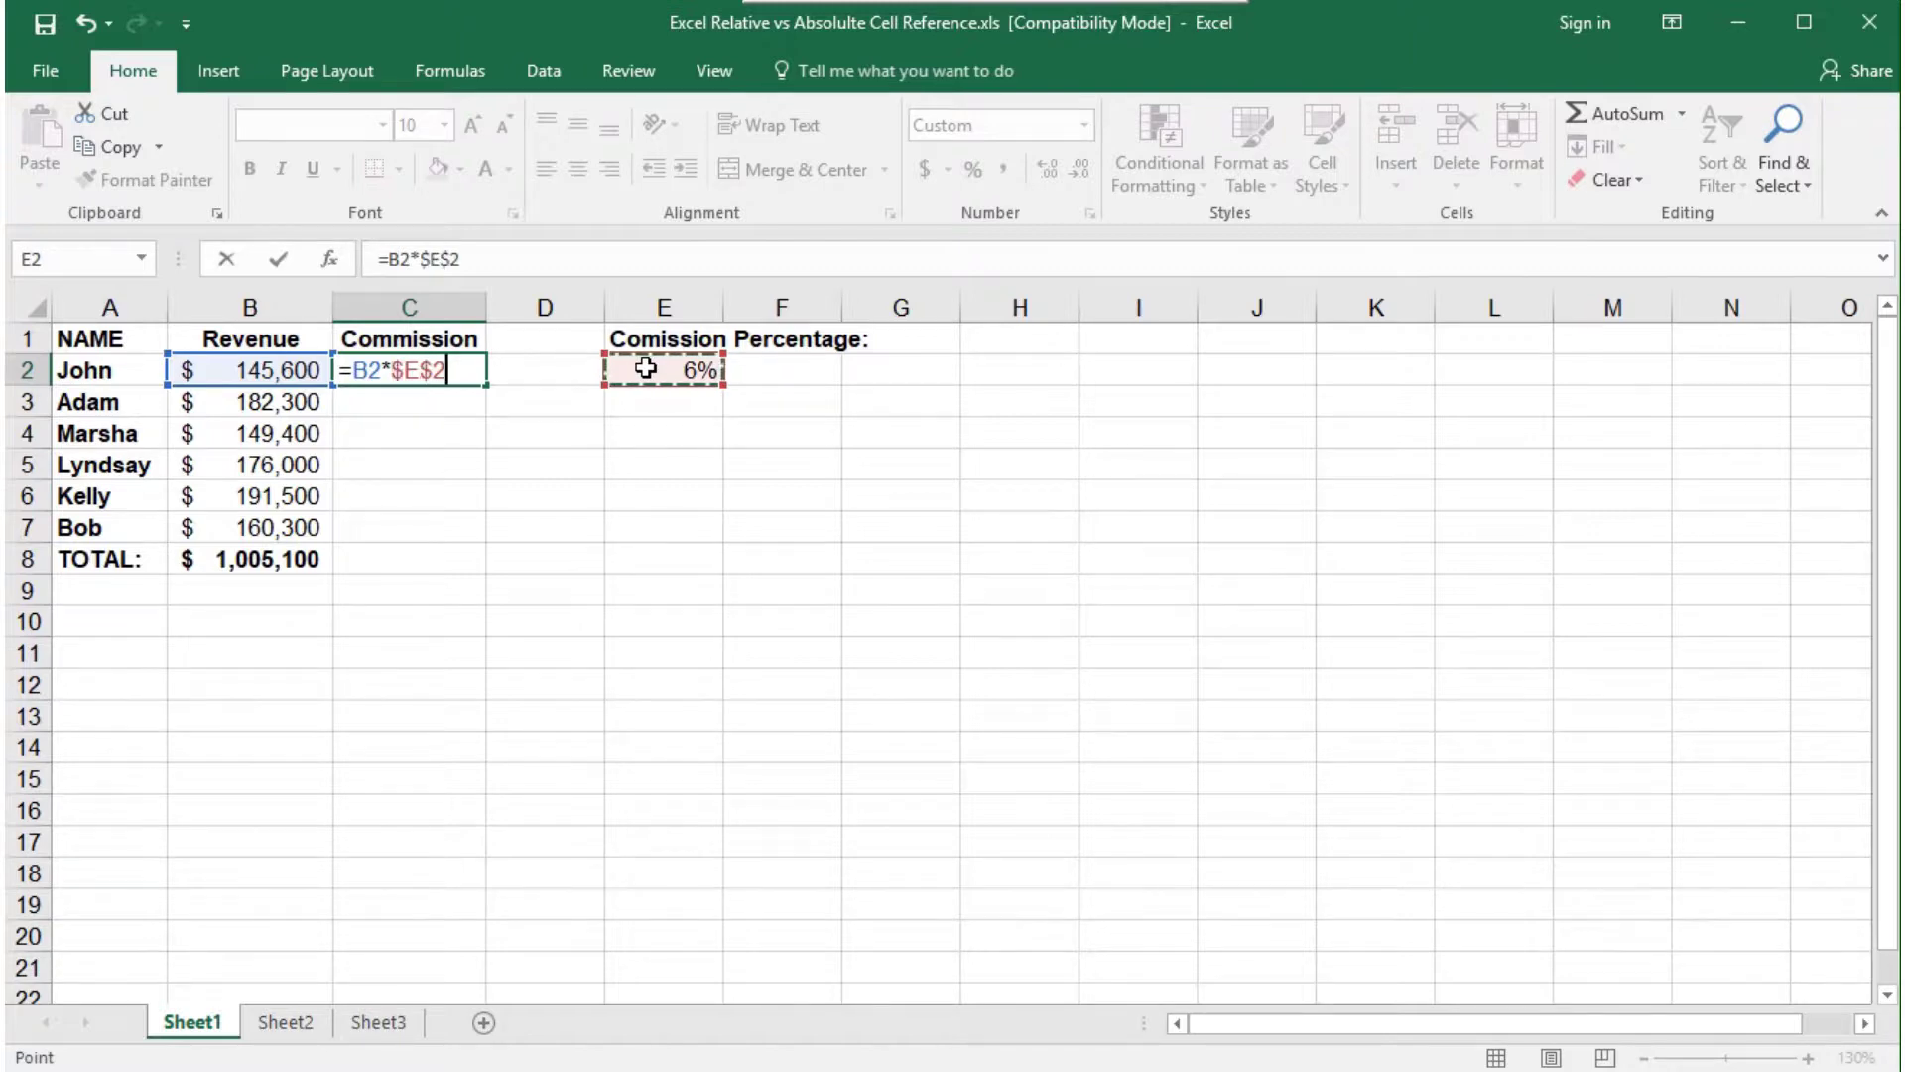
{"action": "key", "text": "Return"}
{"action": "left_click", "coordinate": [461, 369]}
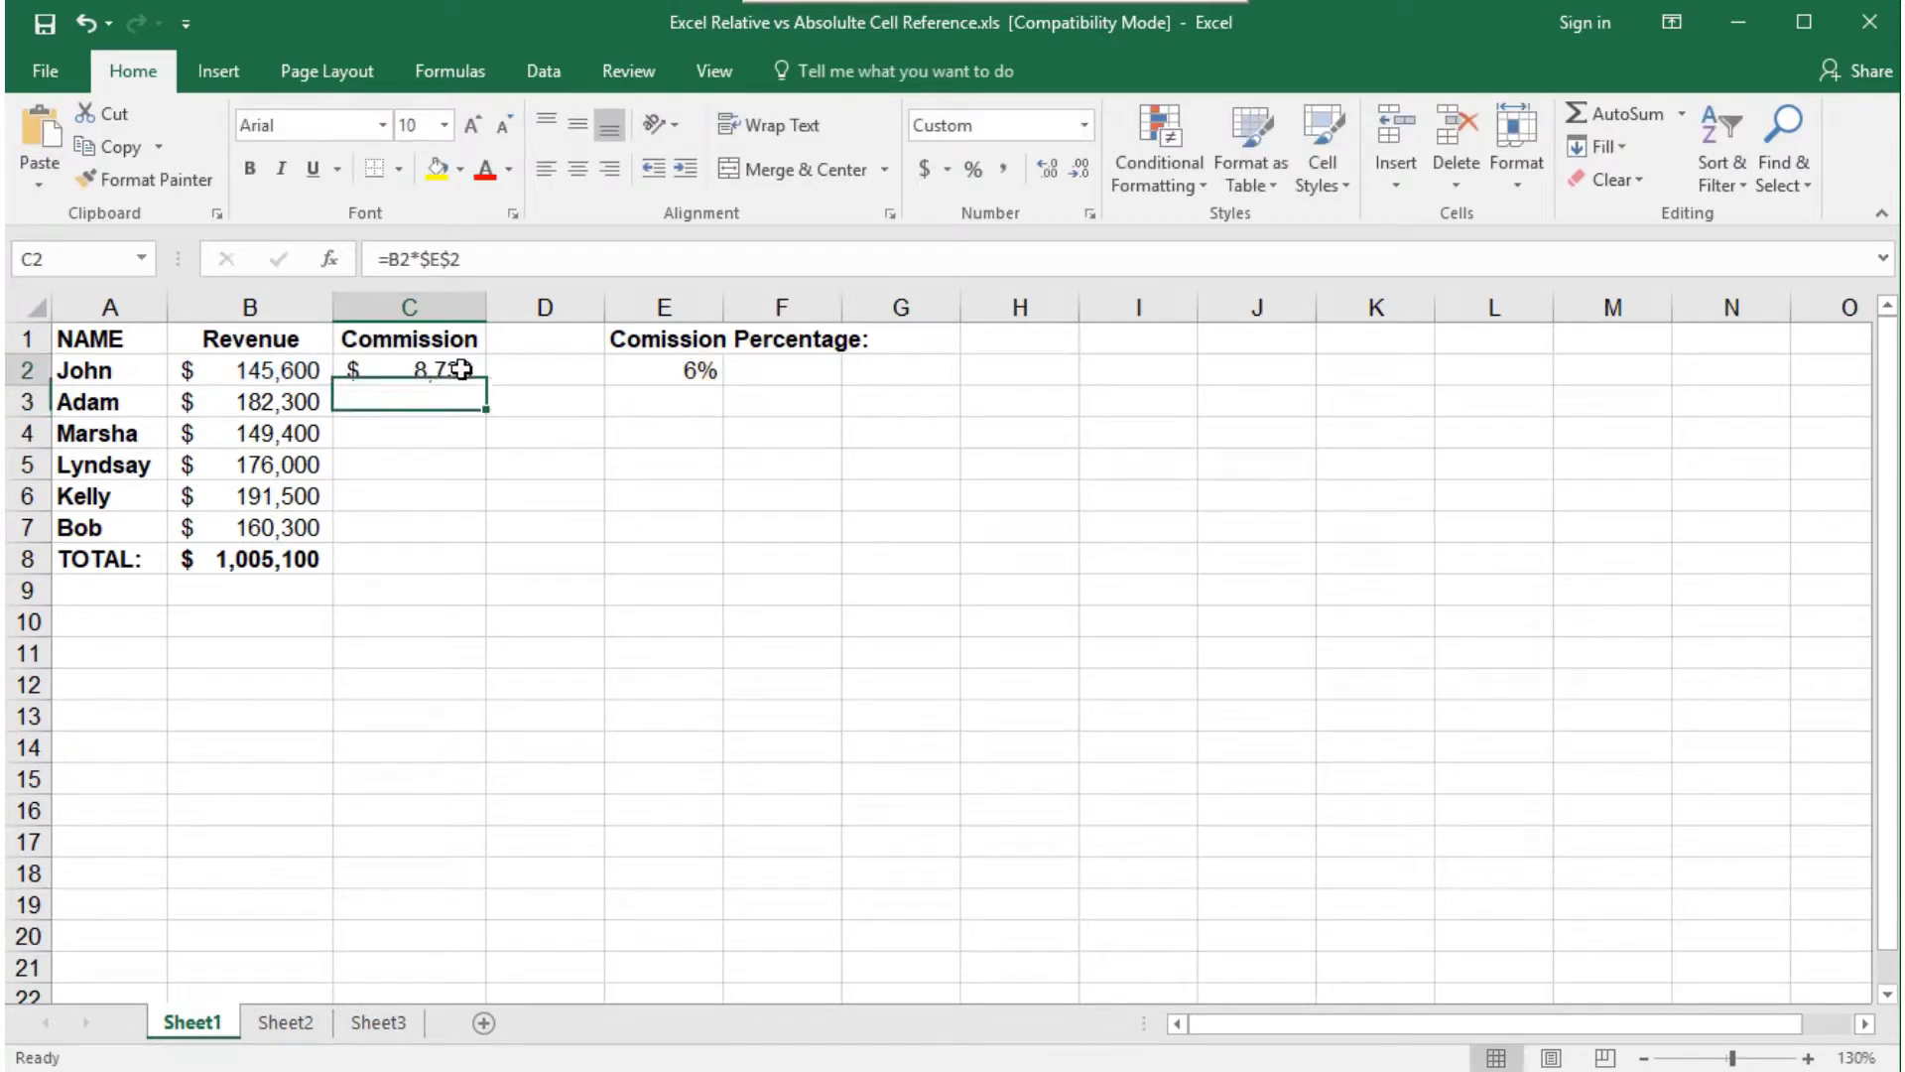
{"action": "left_click_drag", "start_coordinate": [486, 385], "coordinate": [482, 543]}
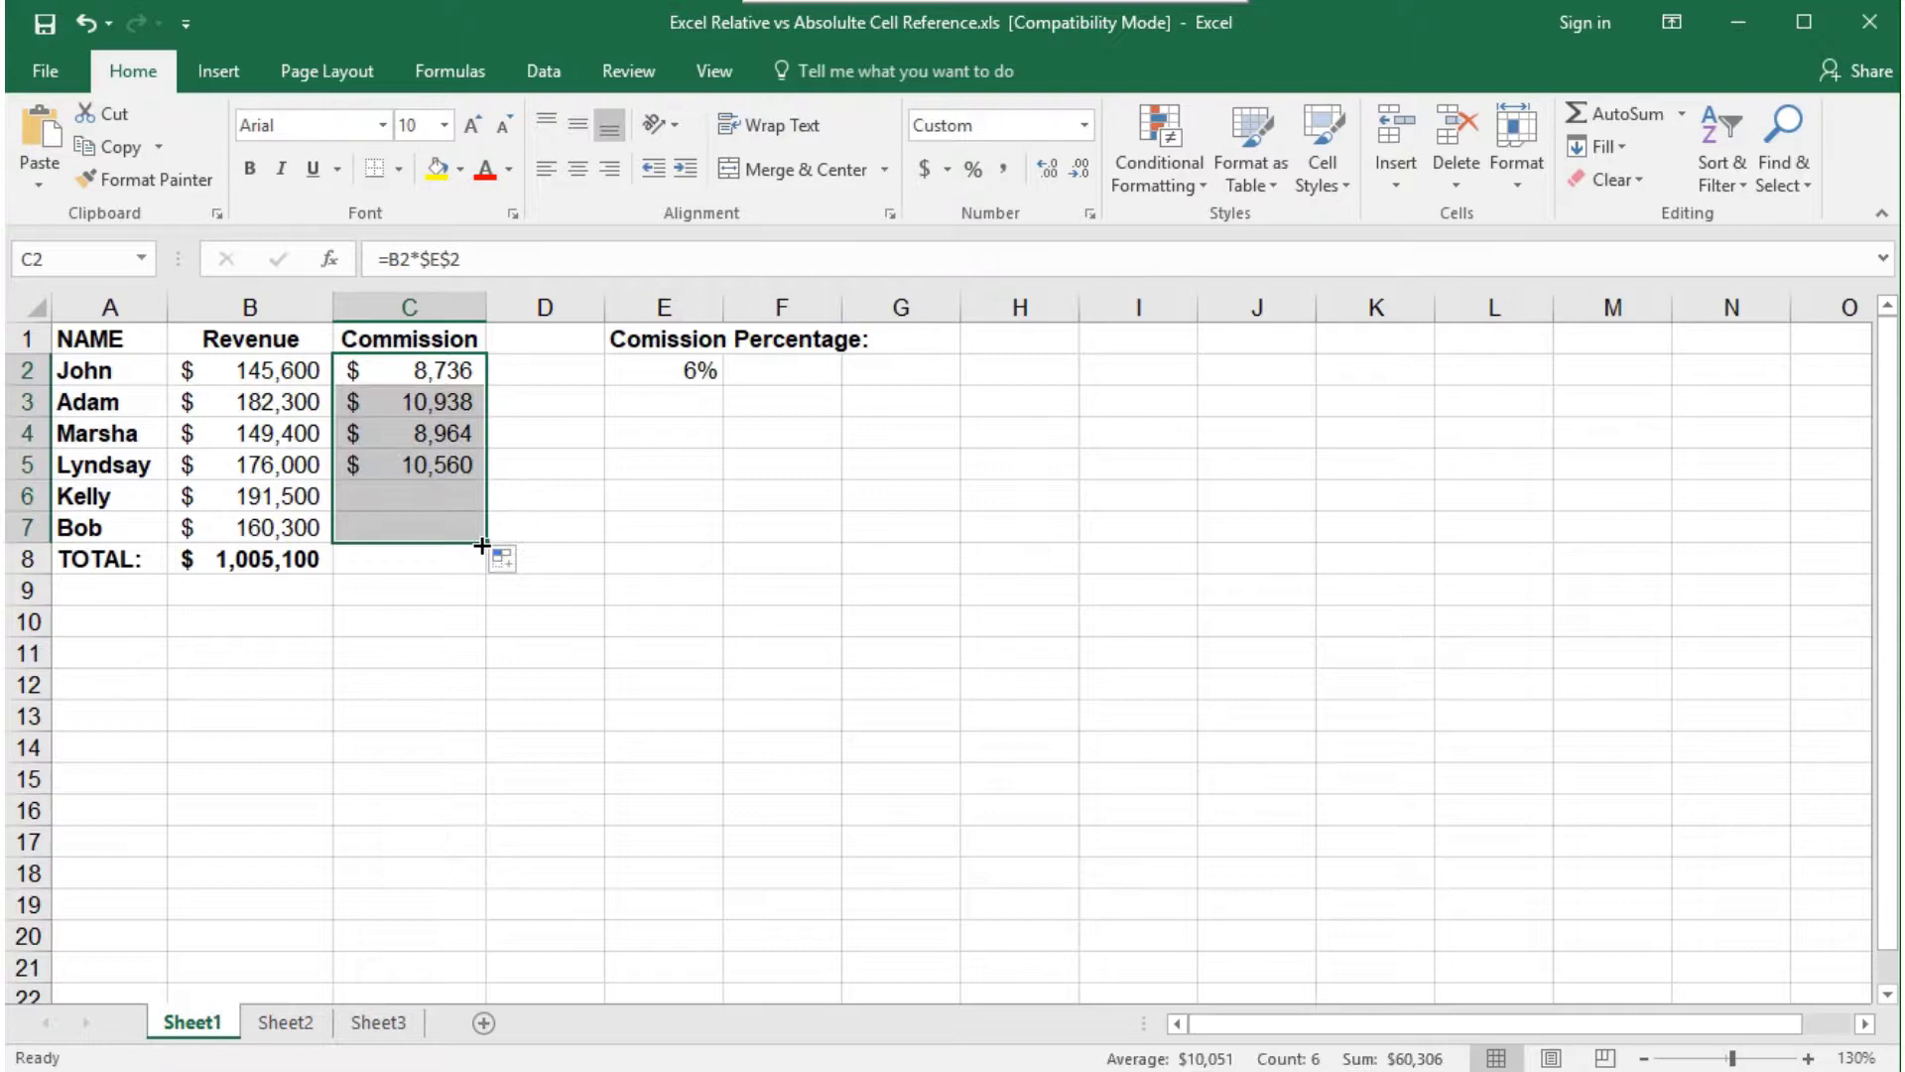
{"action": "left_click", "coordinate": [449, 401]}
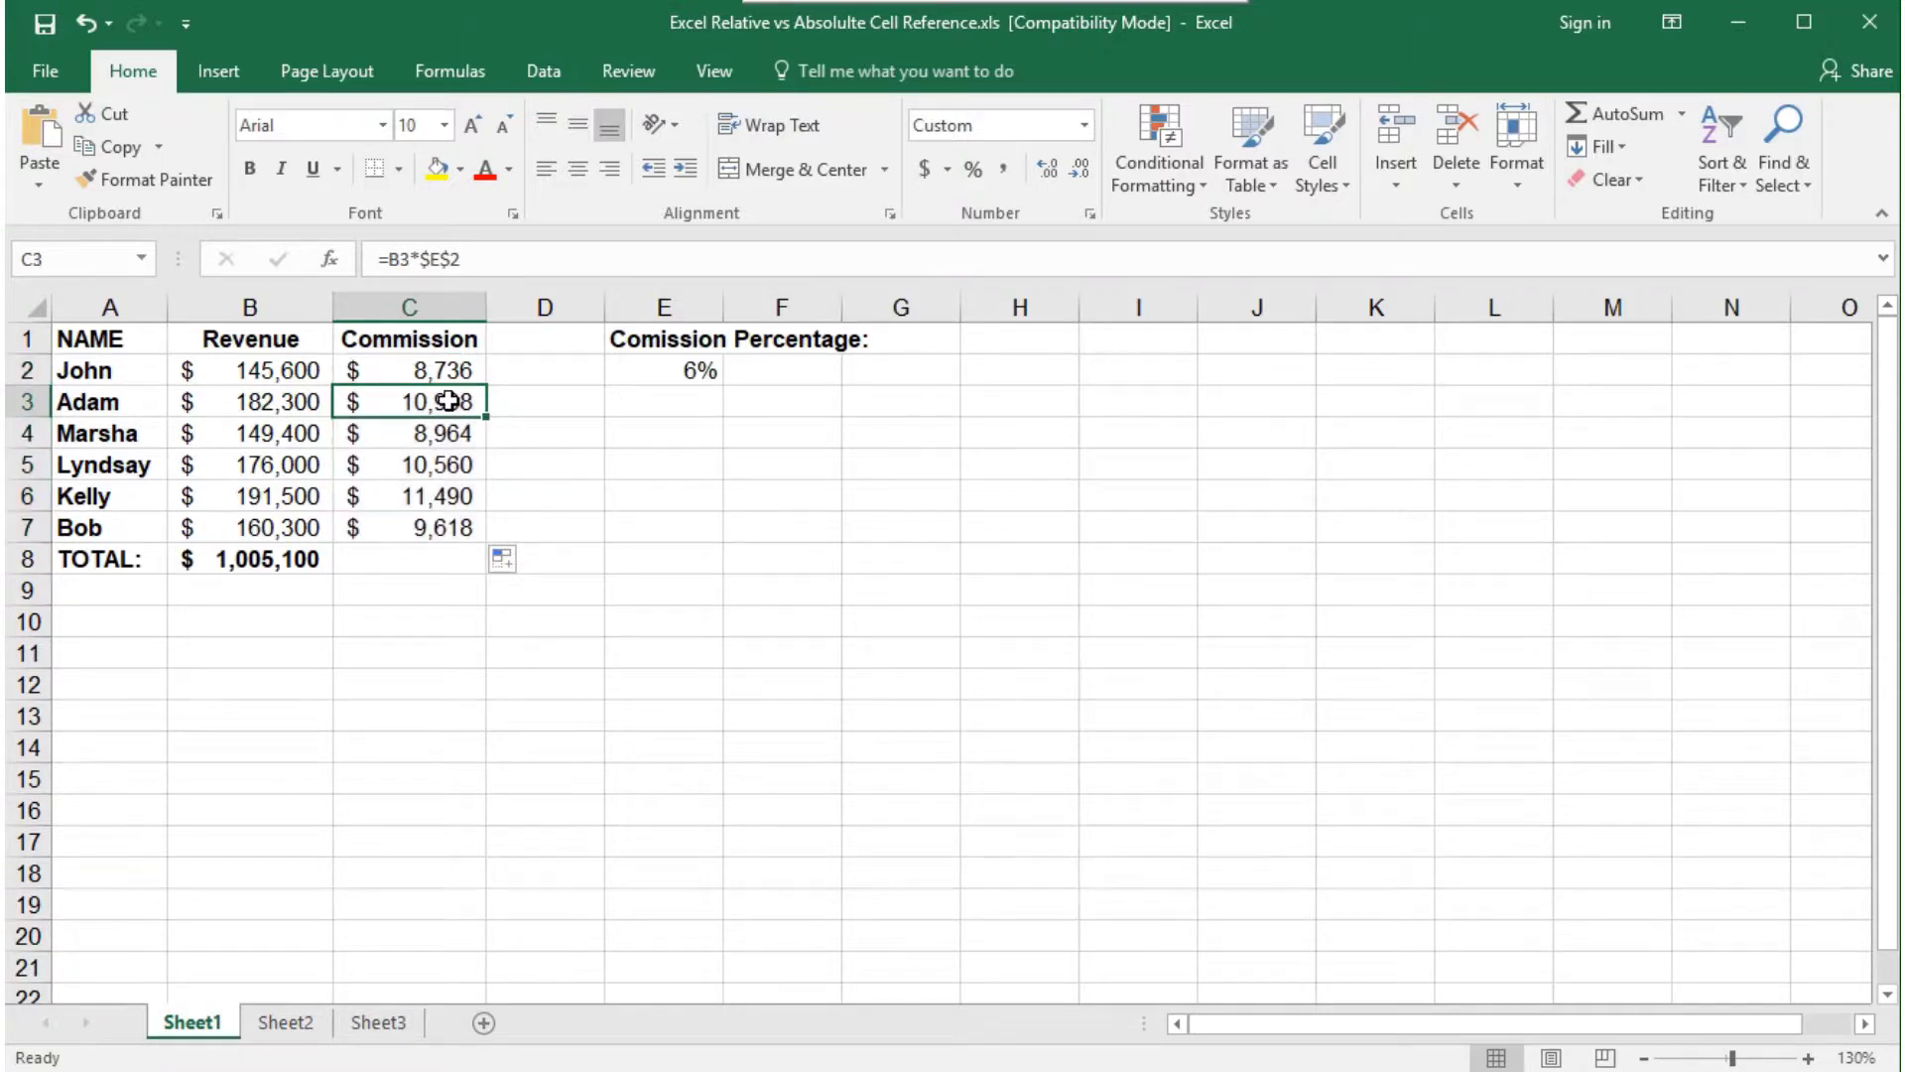
{"action": "key", "text": "Down"}
{"action": "key", "text": "Down"}
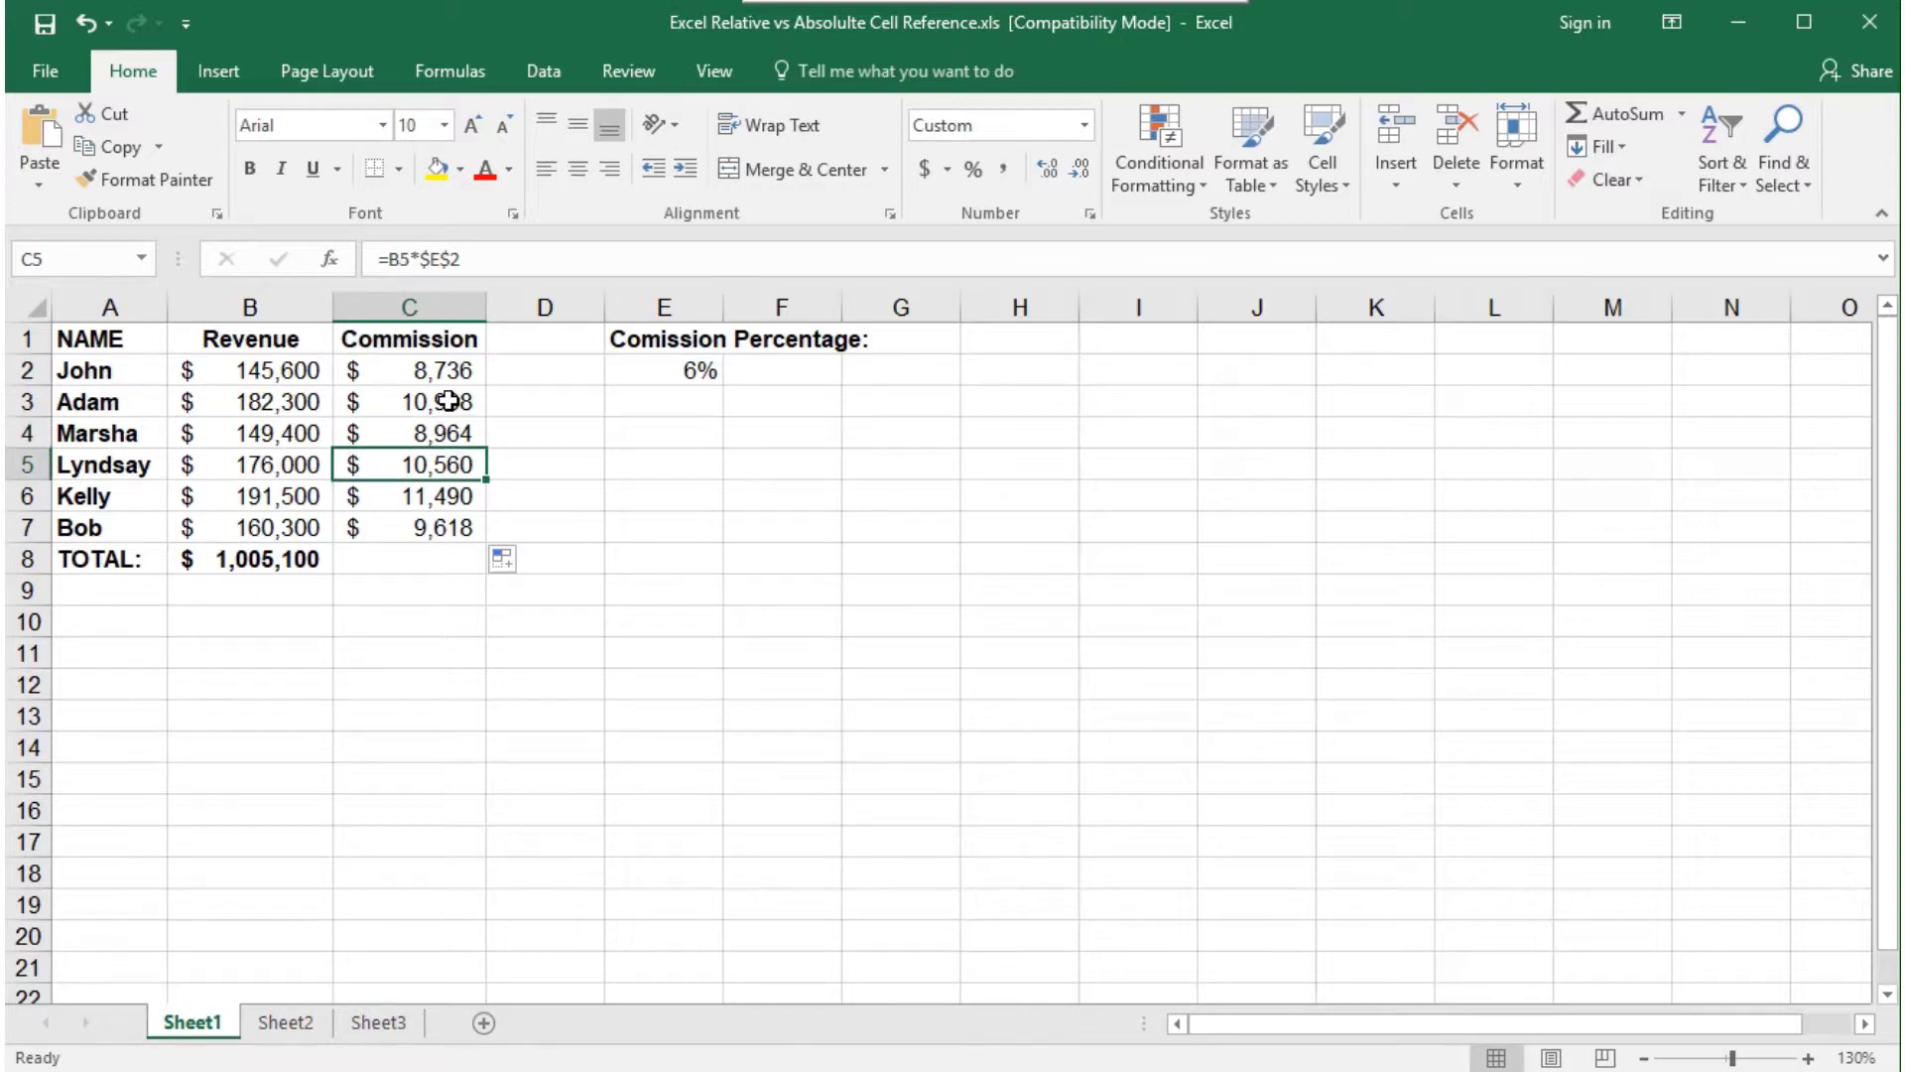
{"action": "key", "text": "Down"}
{"action": "key", "text": "Down"}
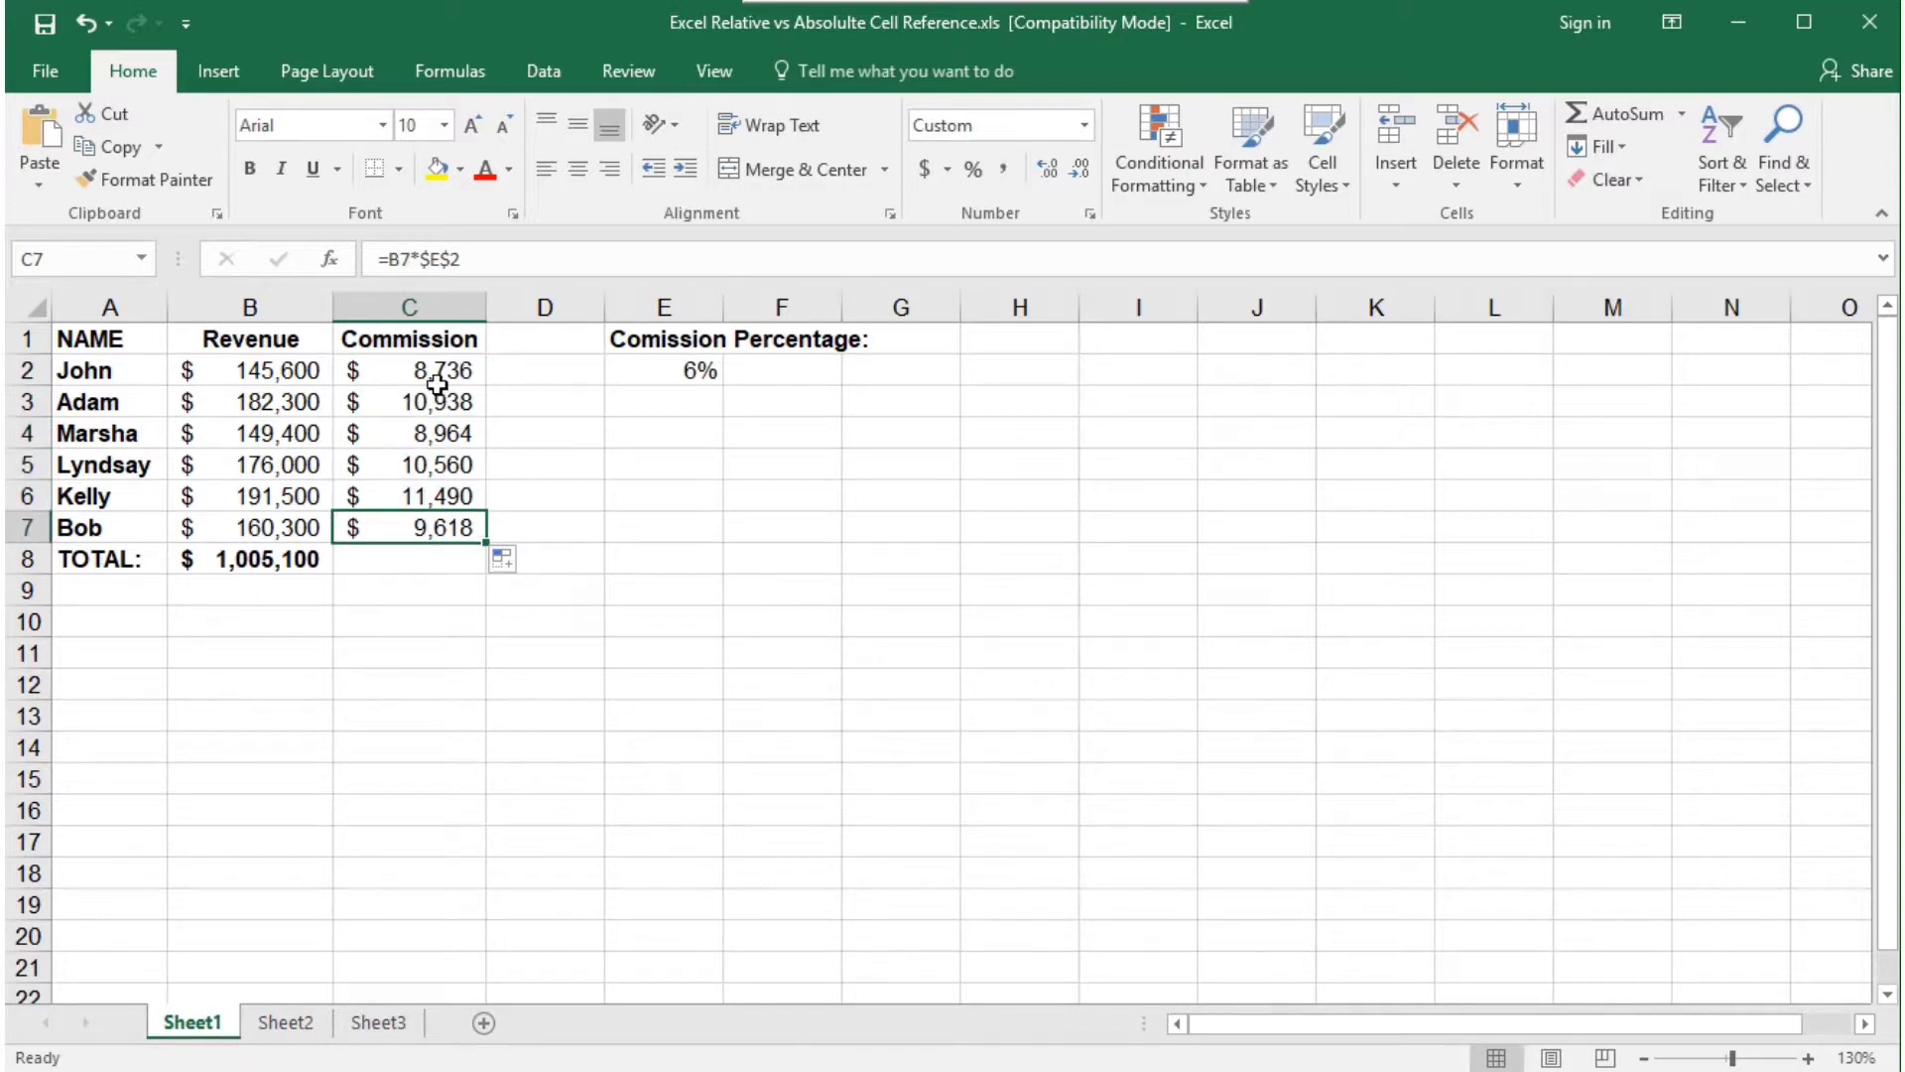
{"action": "left_click", "coordinate": [444, 374]}
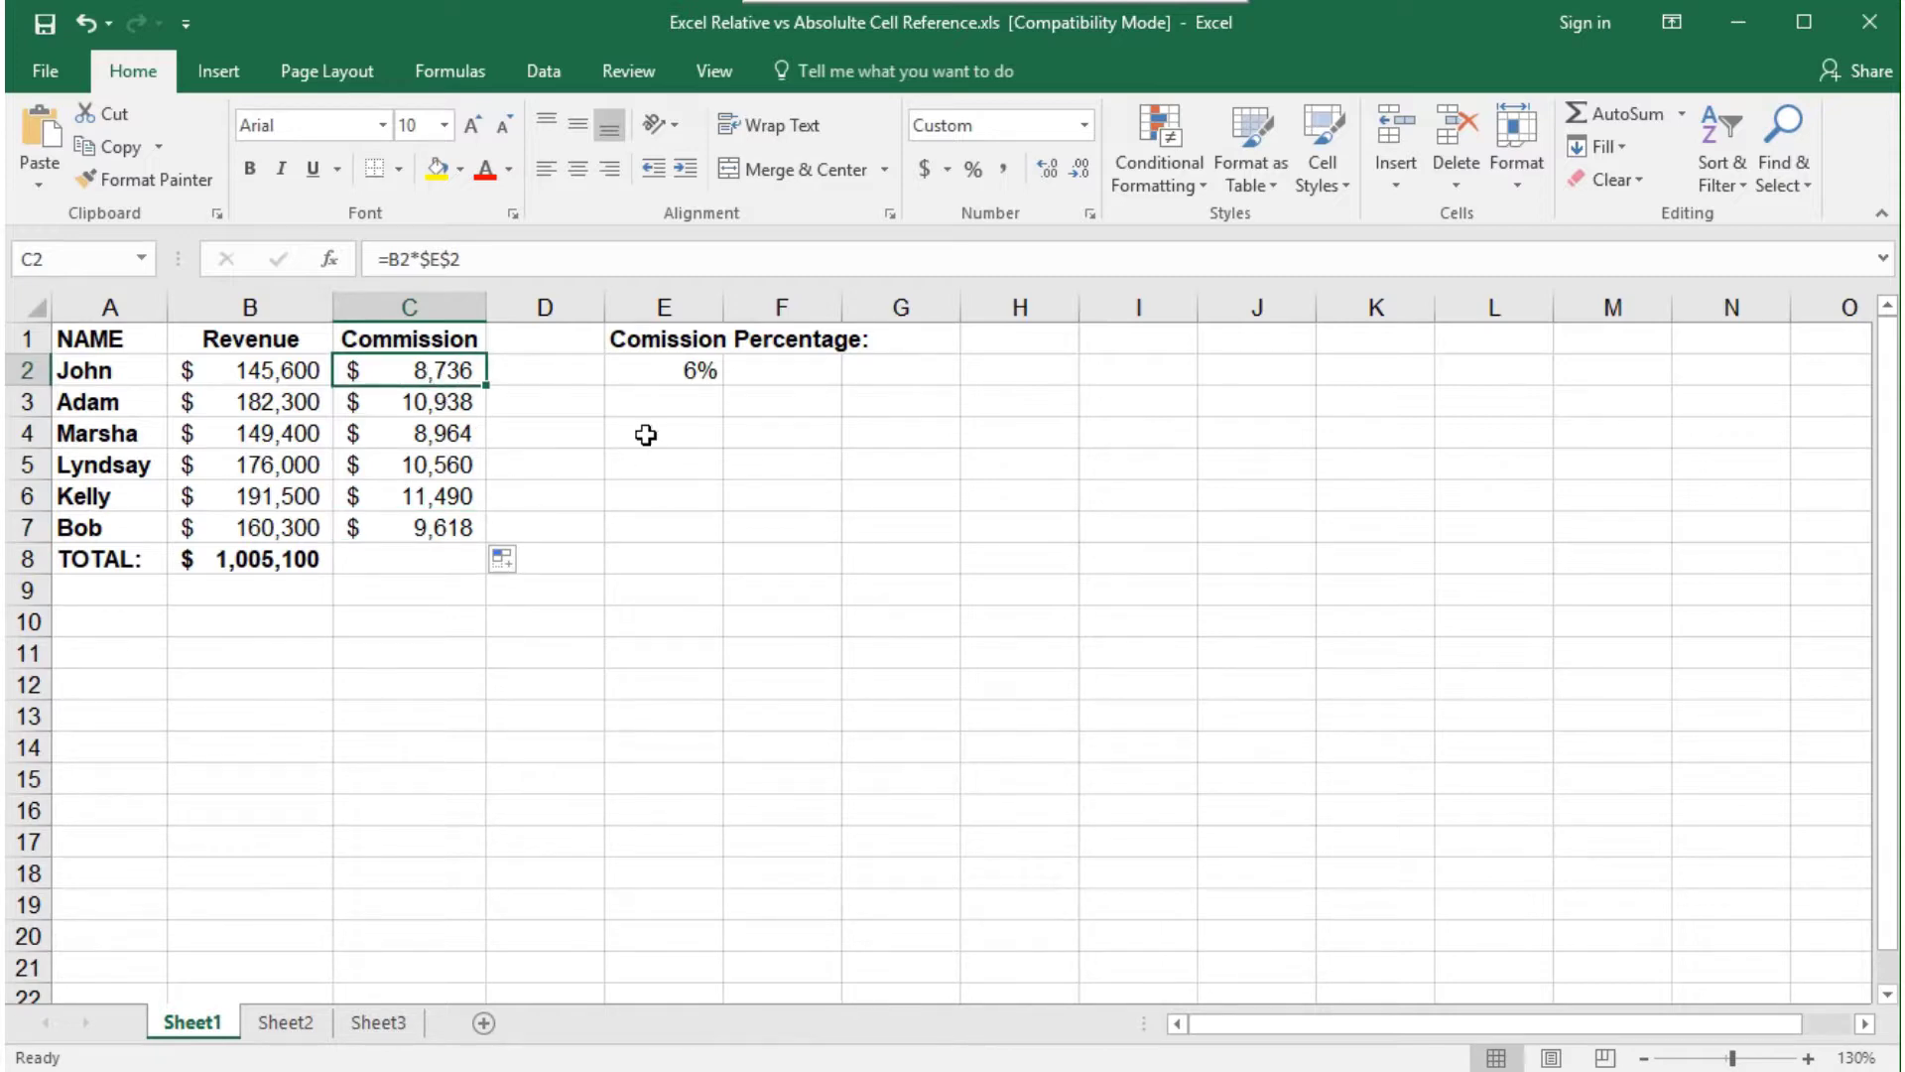
Step: Change the rate in E2 to 7% and step through the recalculated commission formulas
{"action": "left_click", "coordinate": [668, 373]}
{"action": "type", "text": "7"}
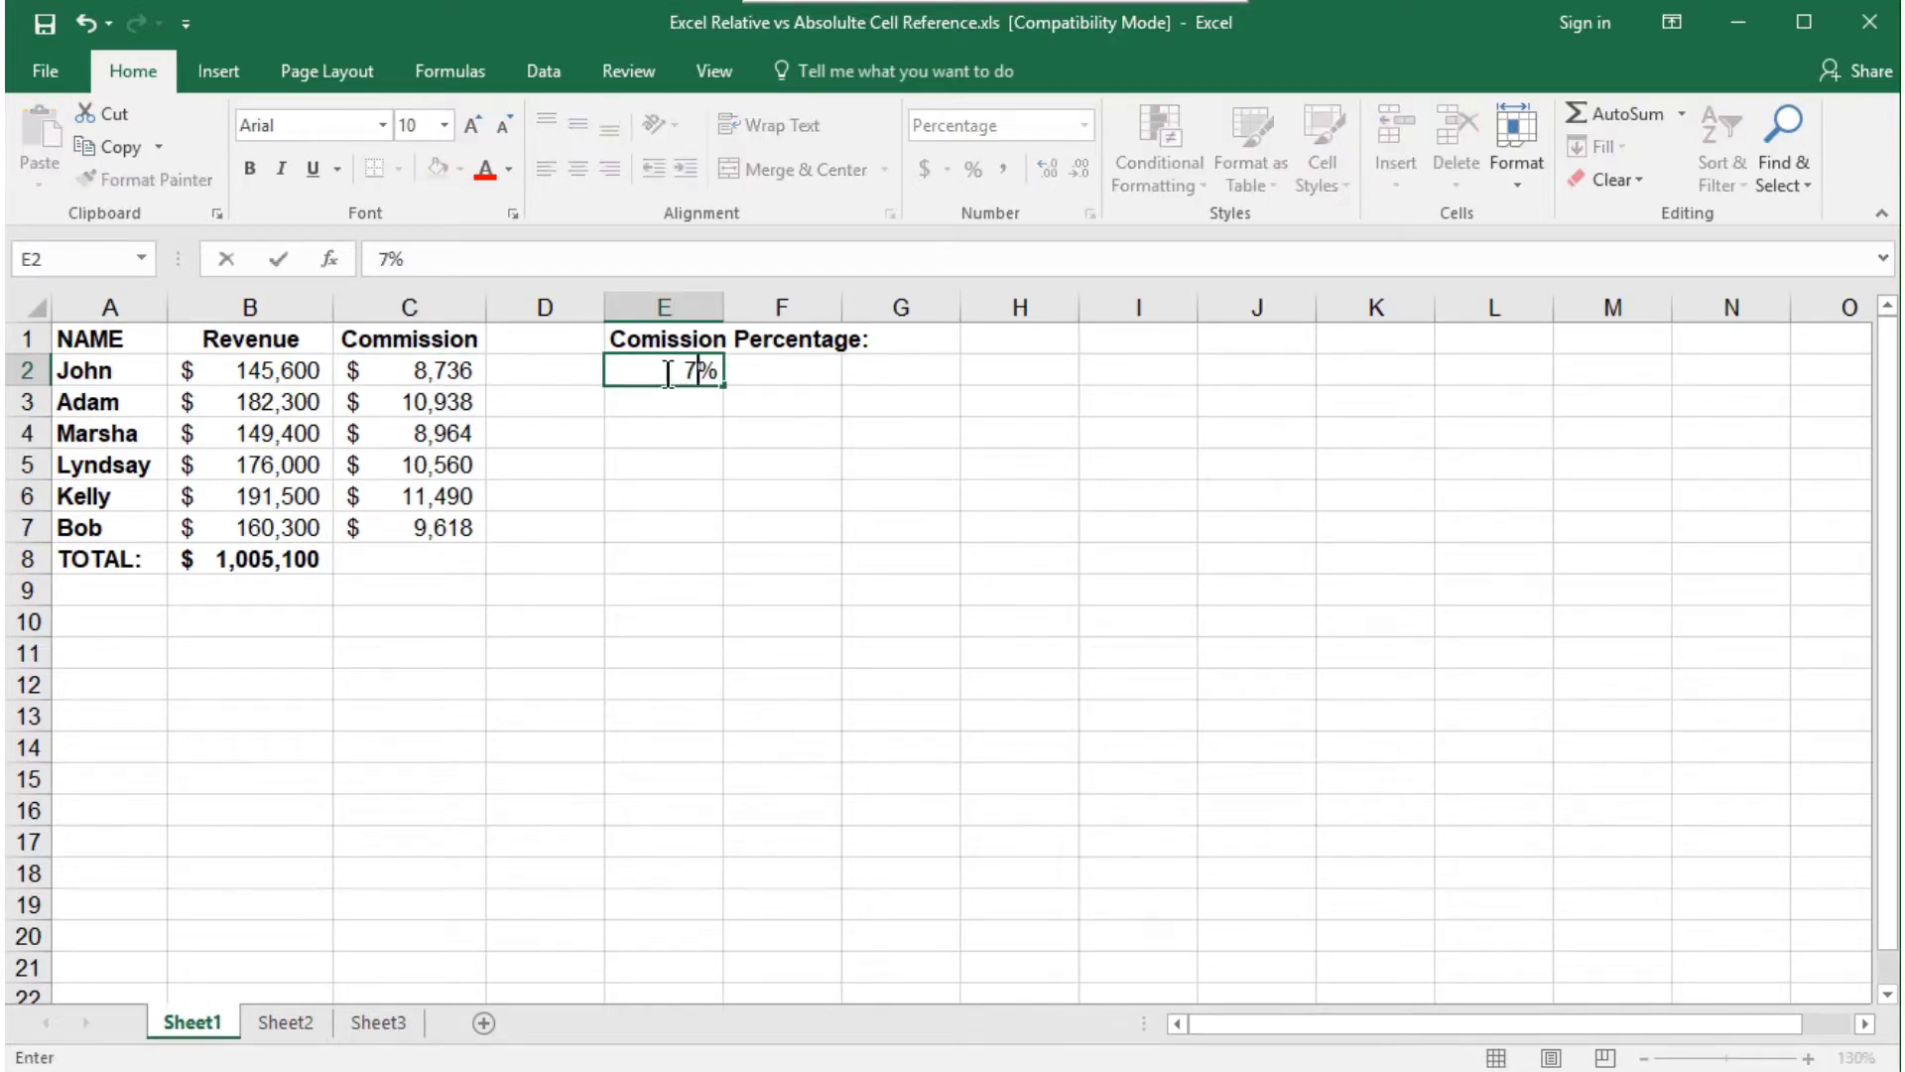
{"action": "key", "text": "Return"}
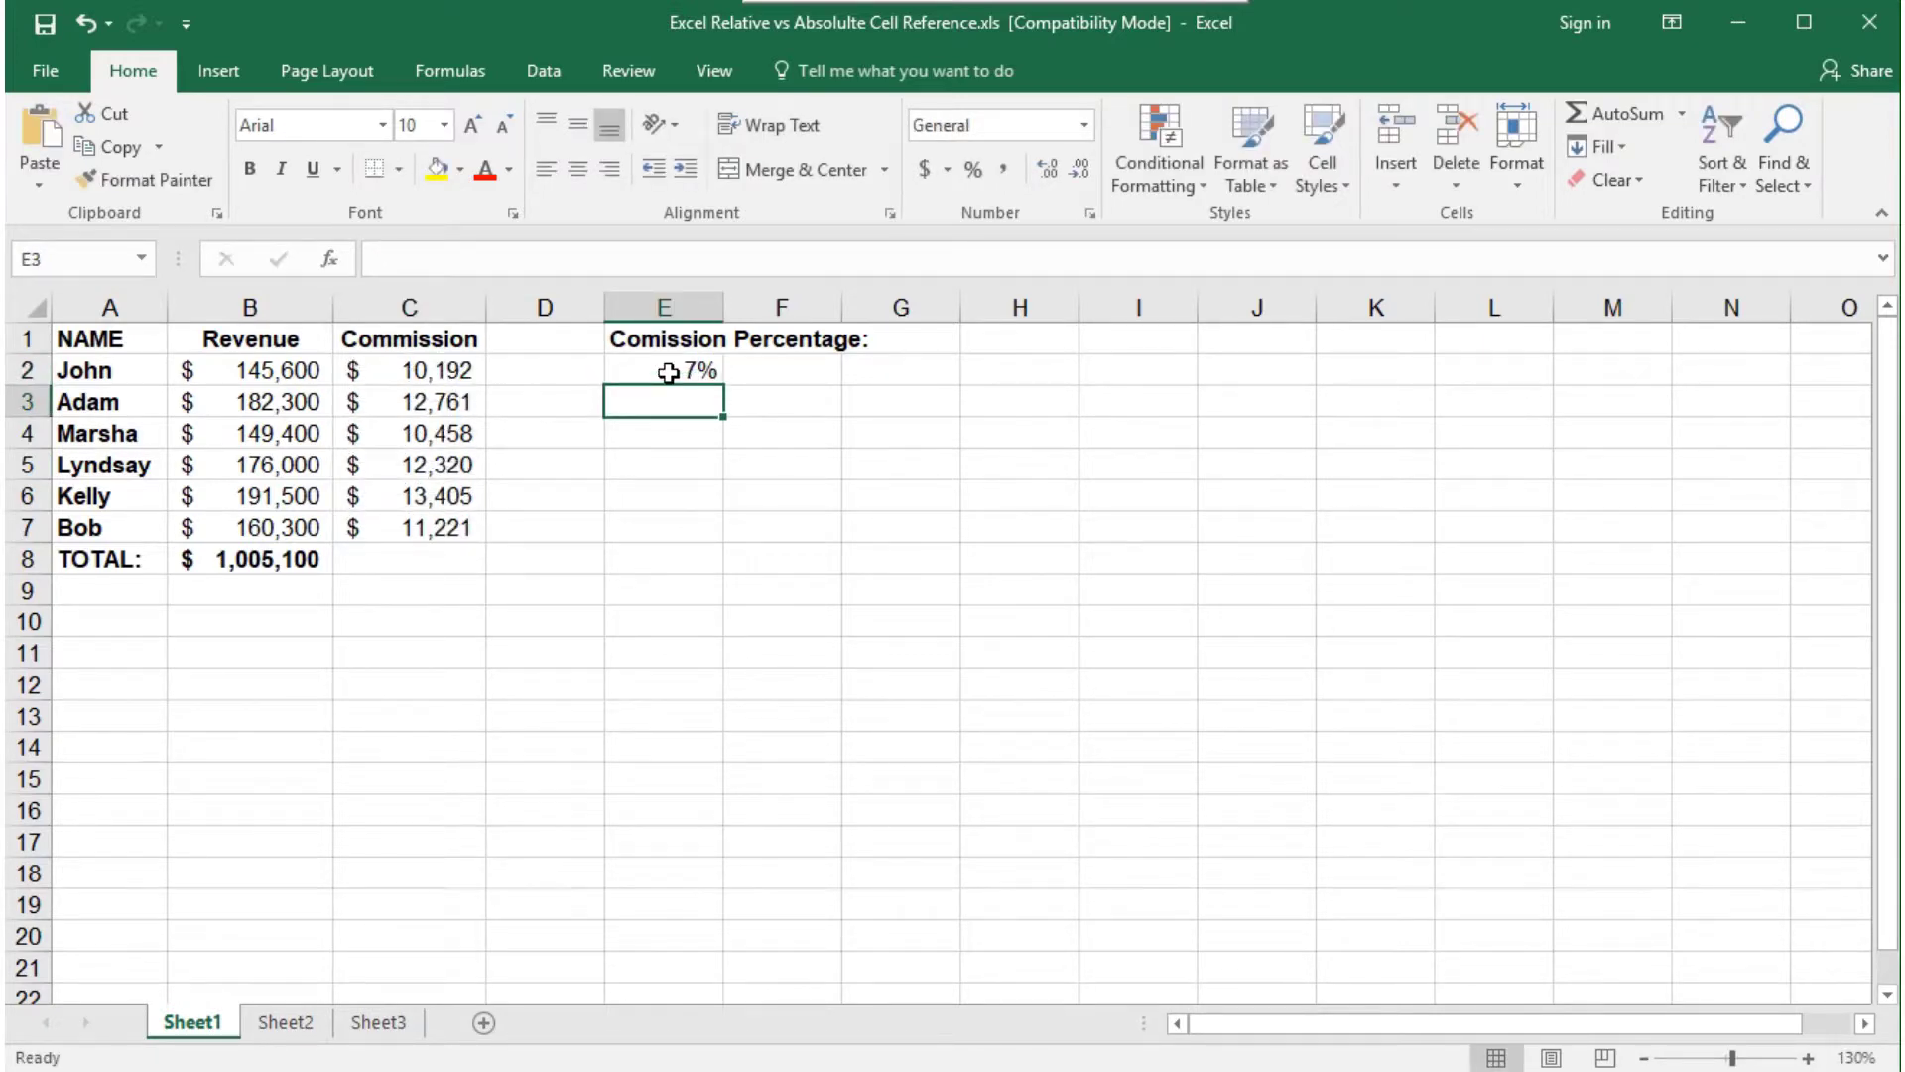
{"action": "left_click", "coordinate": [458, 373]}
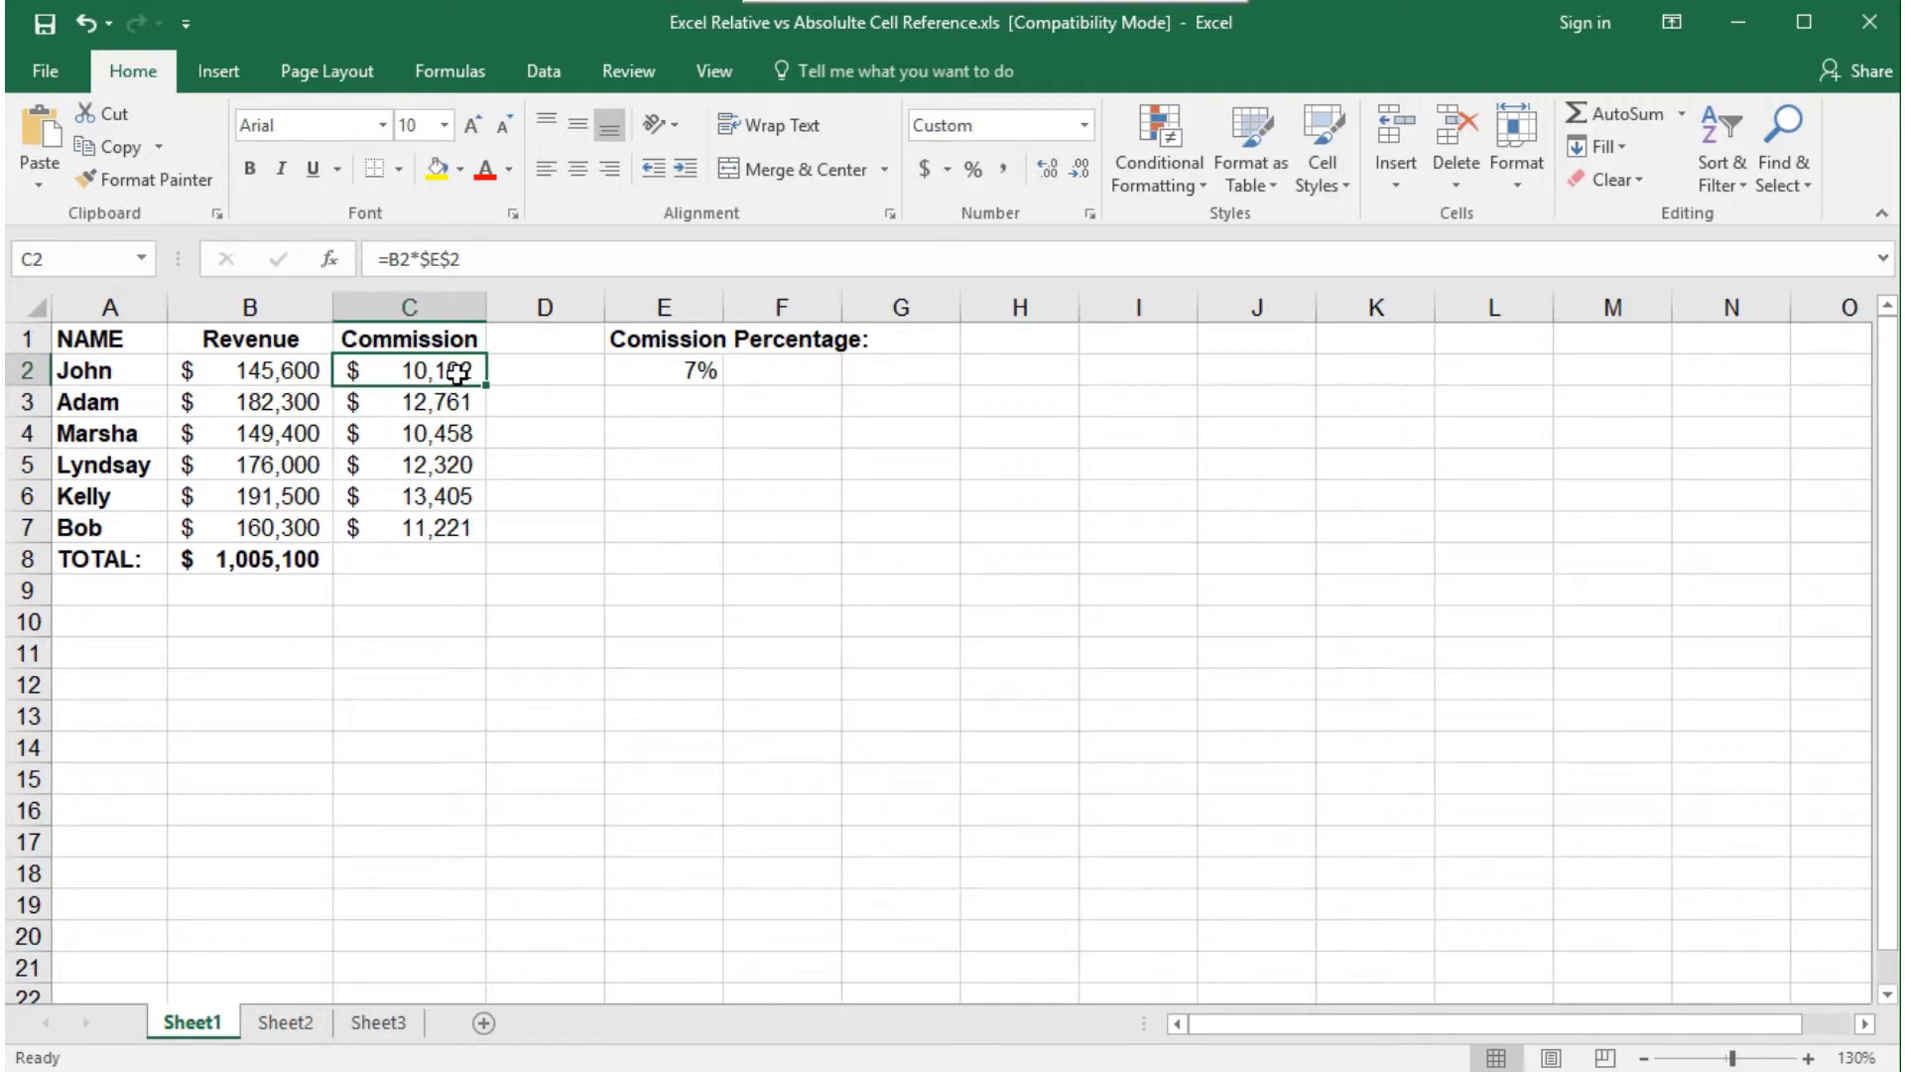
{"action": "key", "text": "Down"}
{"action": "key", "text": "Down"}
{"action": "key", "text": "Down"}
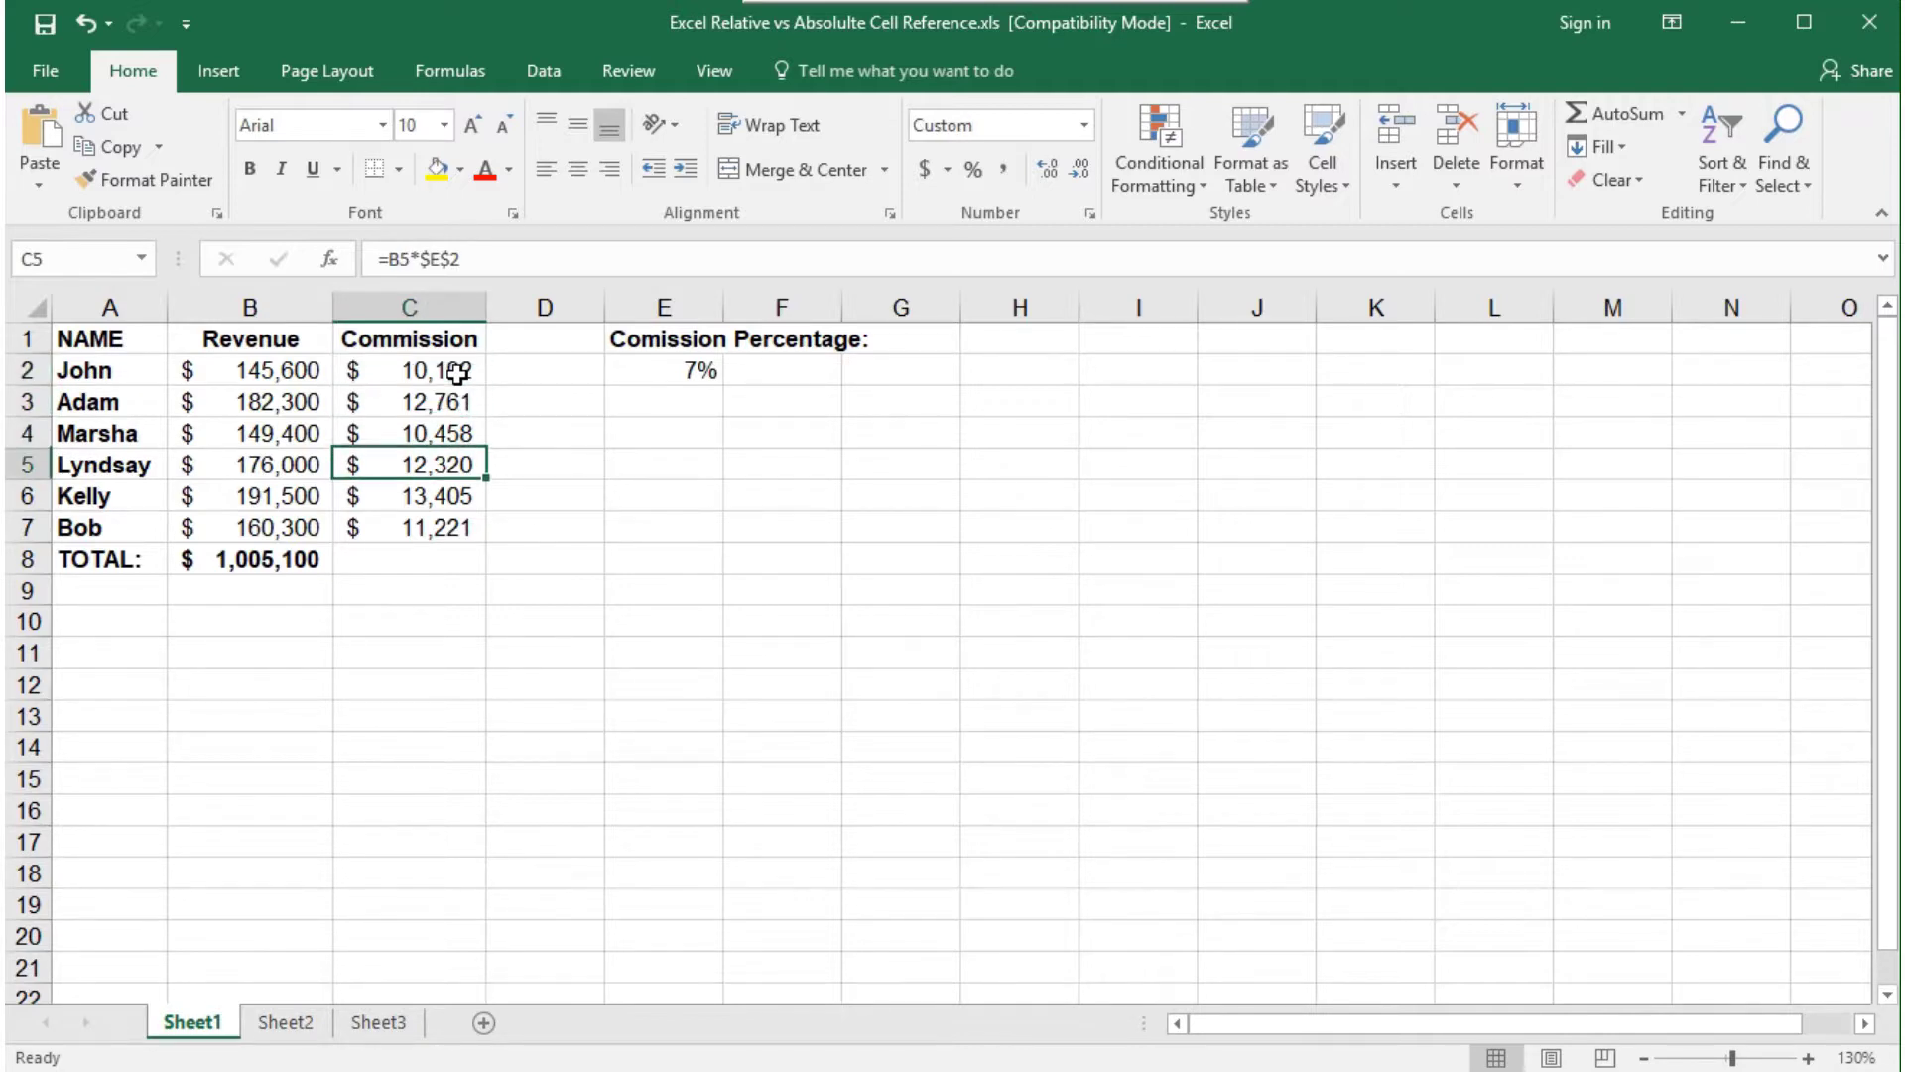
{"action": "key", "text": "Up"}
{"action": "key", "text": "Up"}
{"action": "key", "text": "Up"}
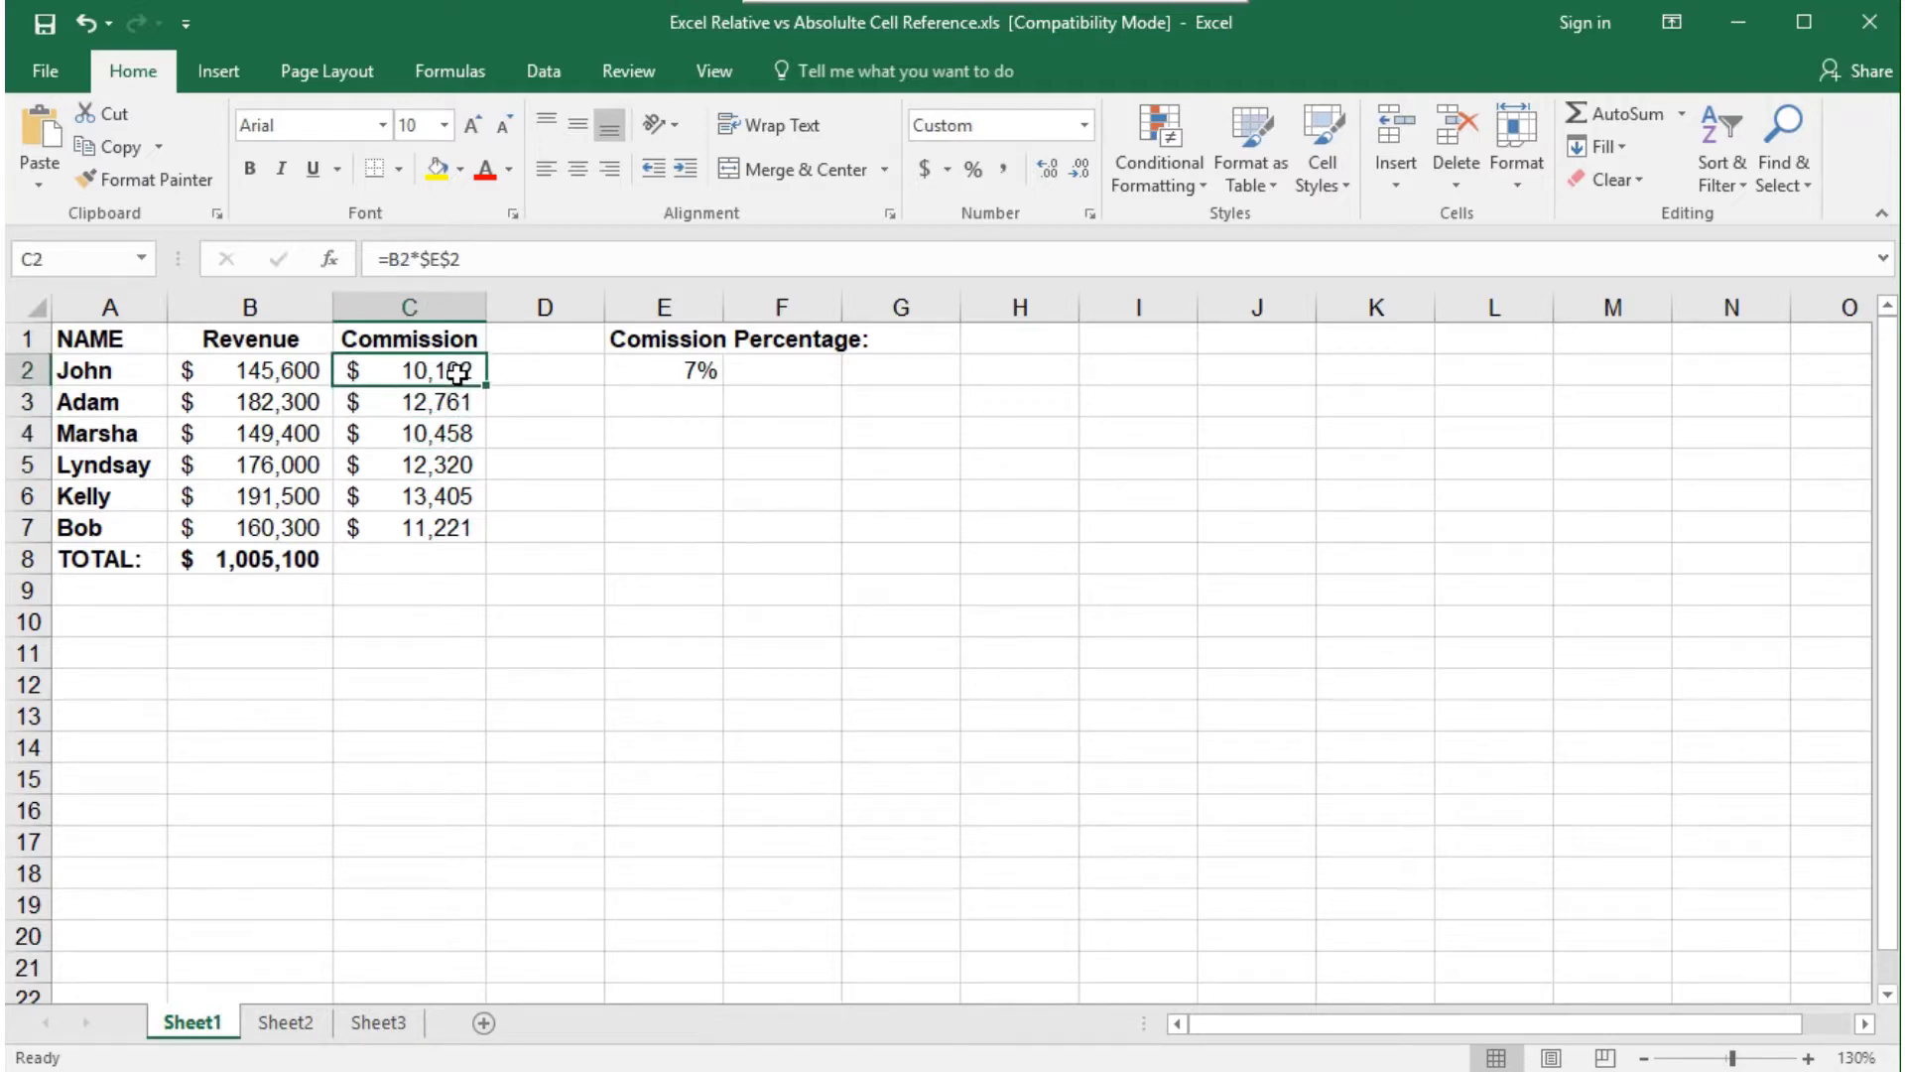
Step: Clear C2:C7 and enter the relative formula =B2*E2 in C2
{"action": "left_click_drag", "start_coordinate": [458, 373], "coordinate": [454, 530]}
{"action": "key", "text": "Delete"}
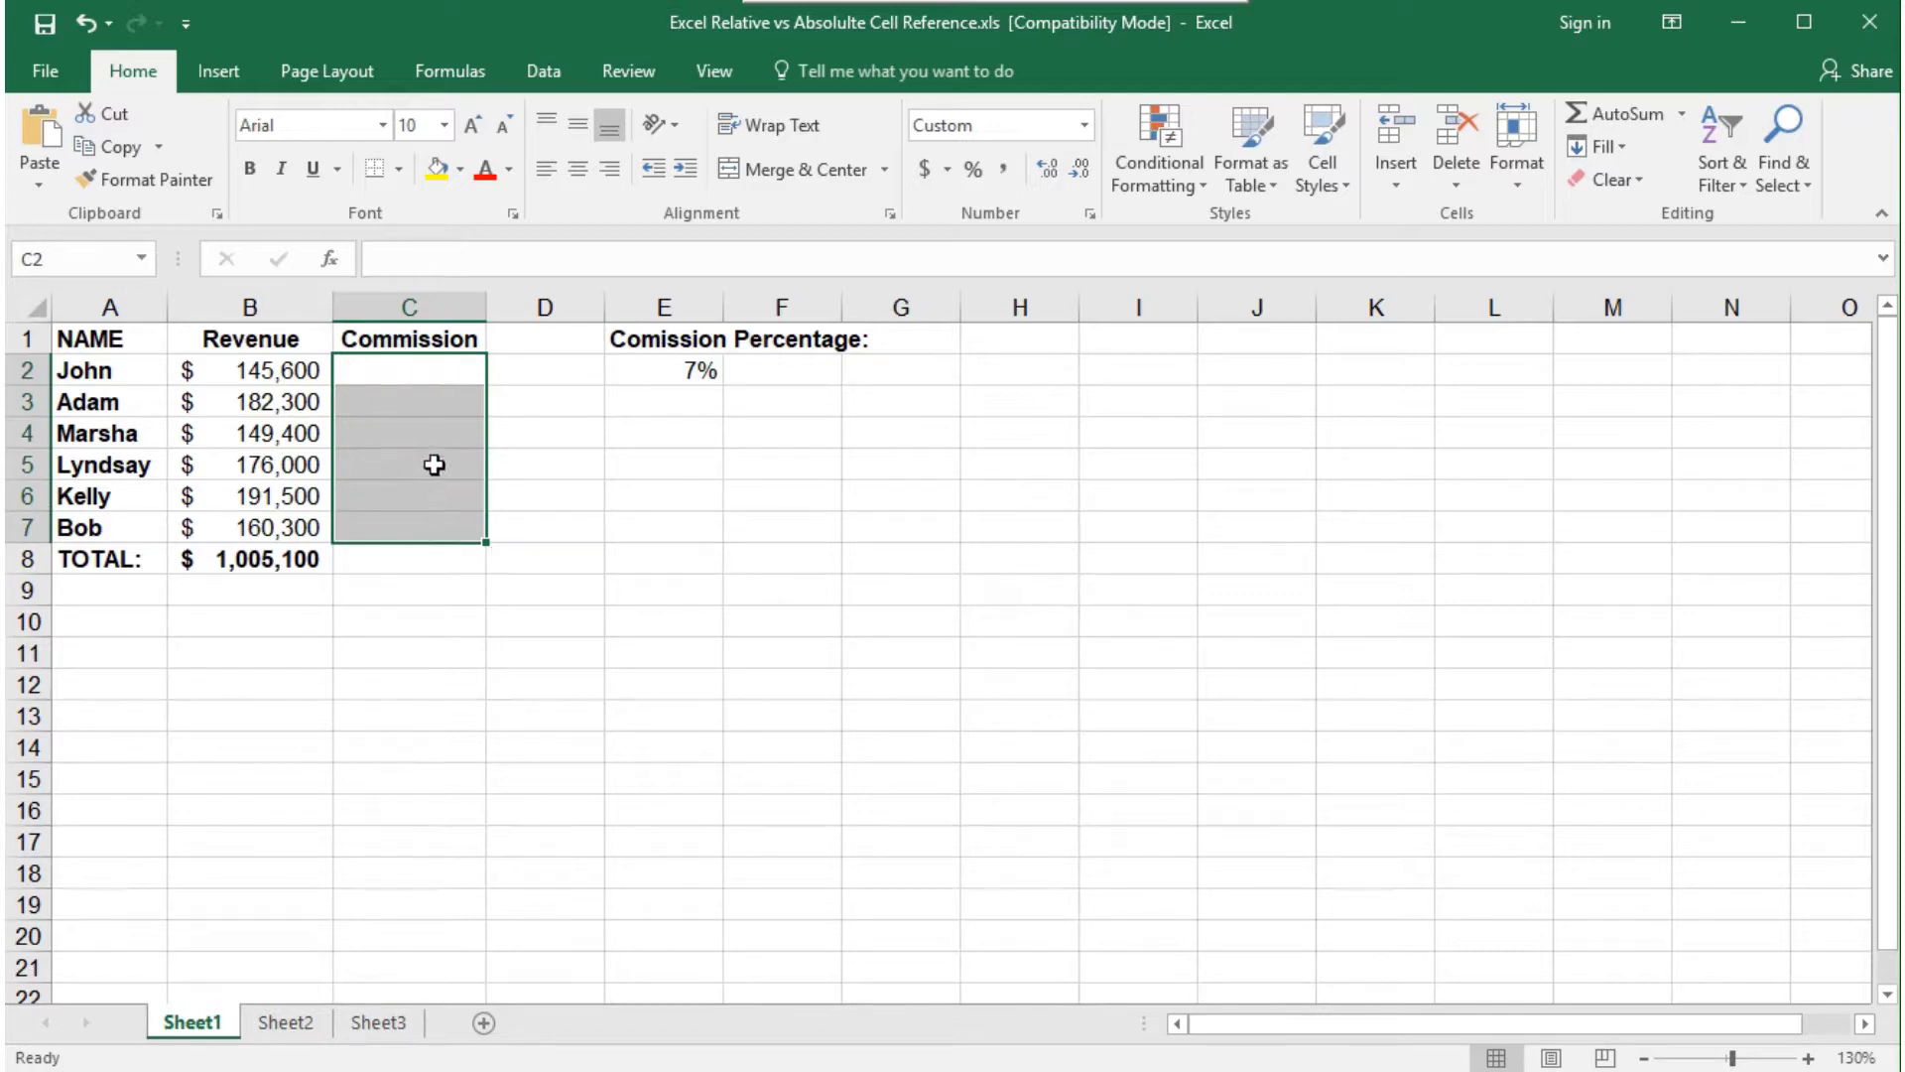
{"action": "left_click", "coordinate": [415, 365]}
{"action": "type", "text": "="}
{"action": "left_click", "coordinate": [297, 375]}
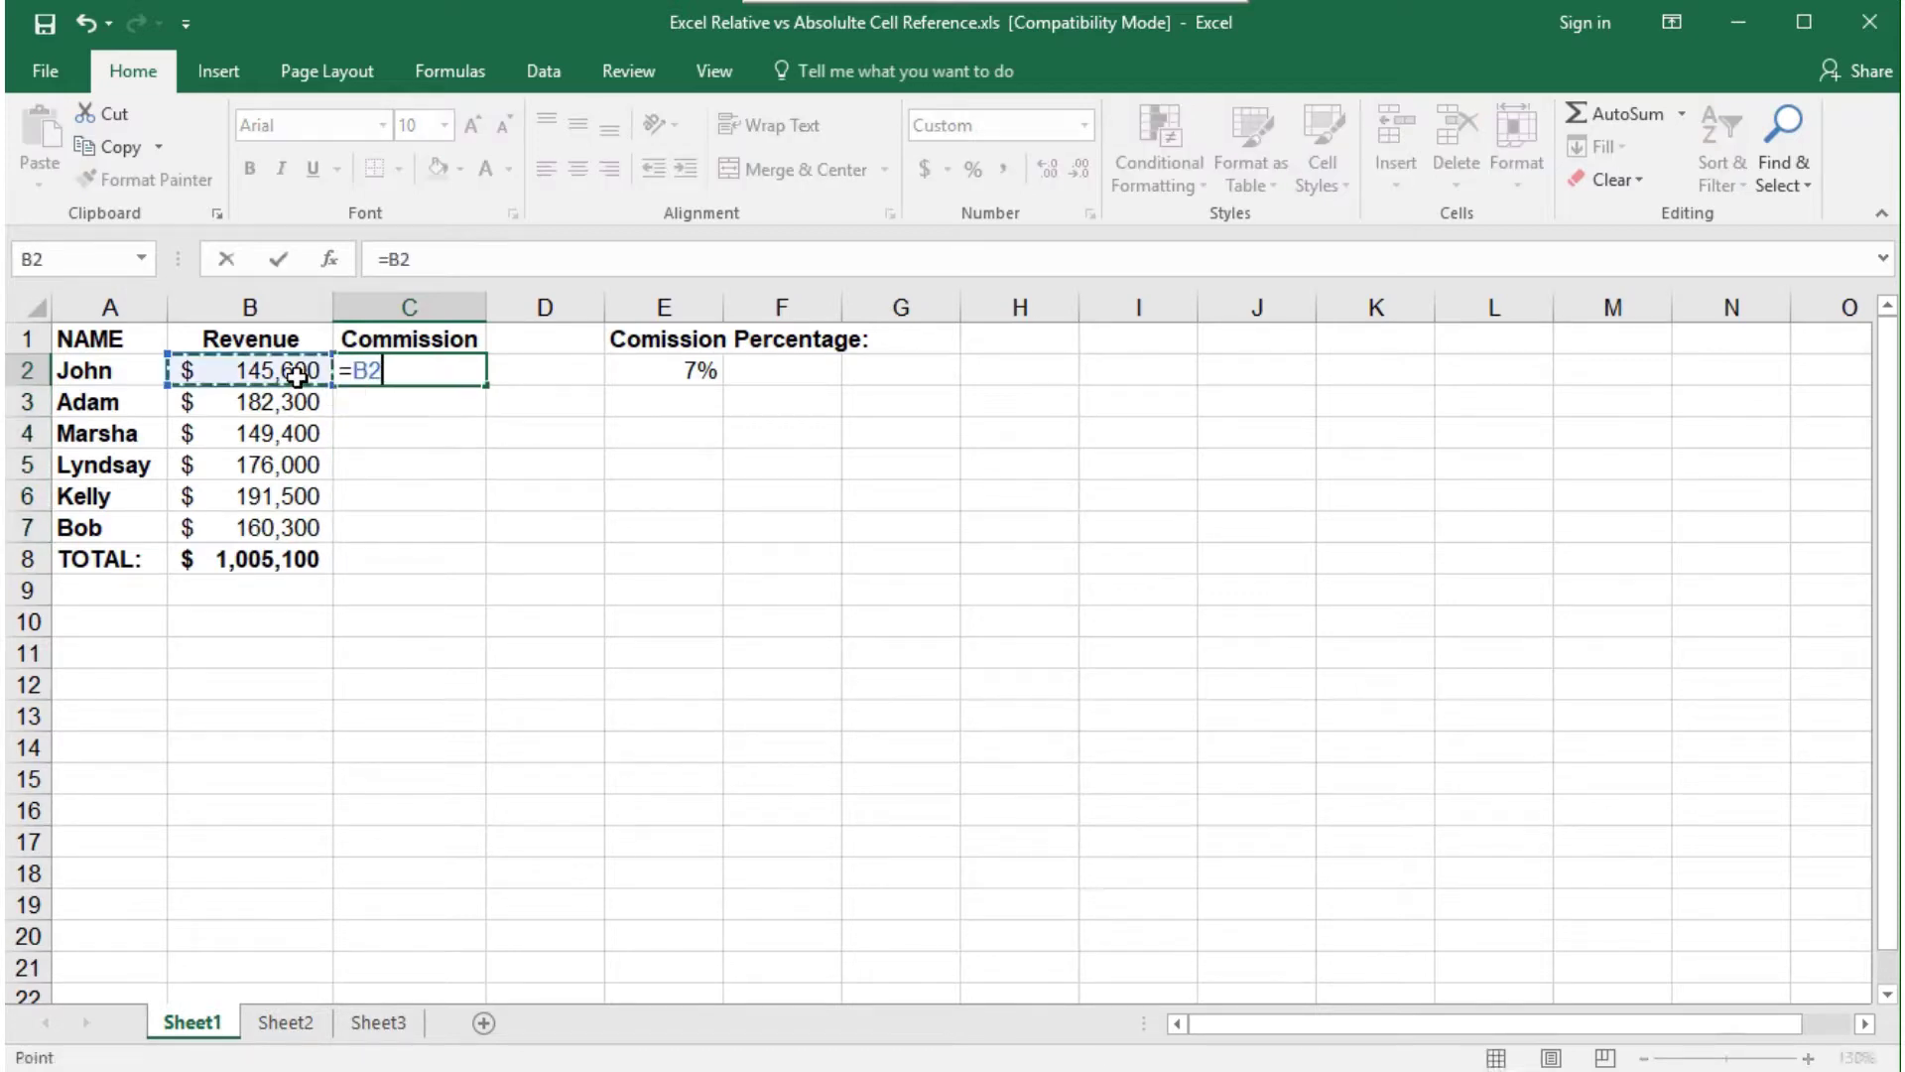
{"action": "type", "text": "*e2"}
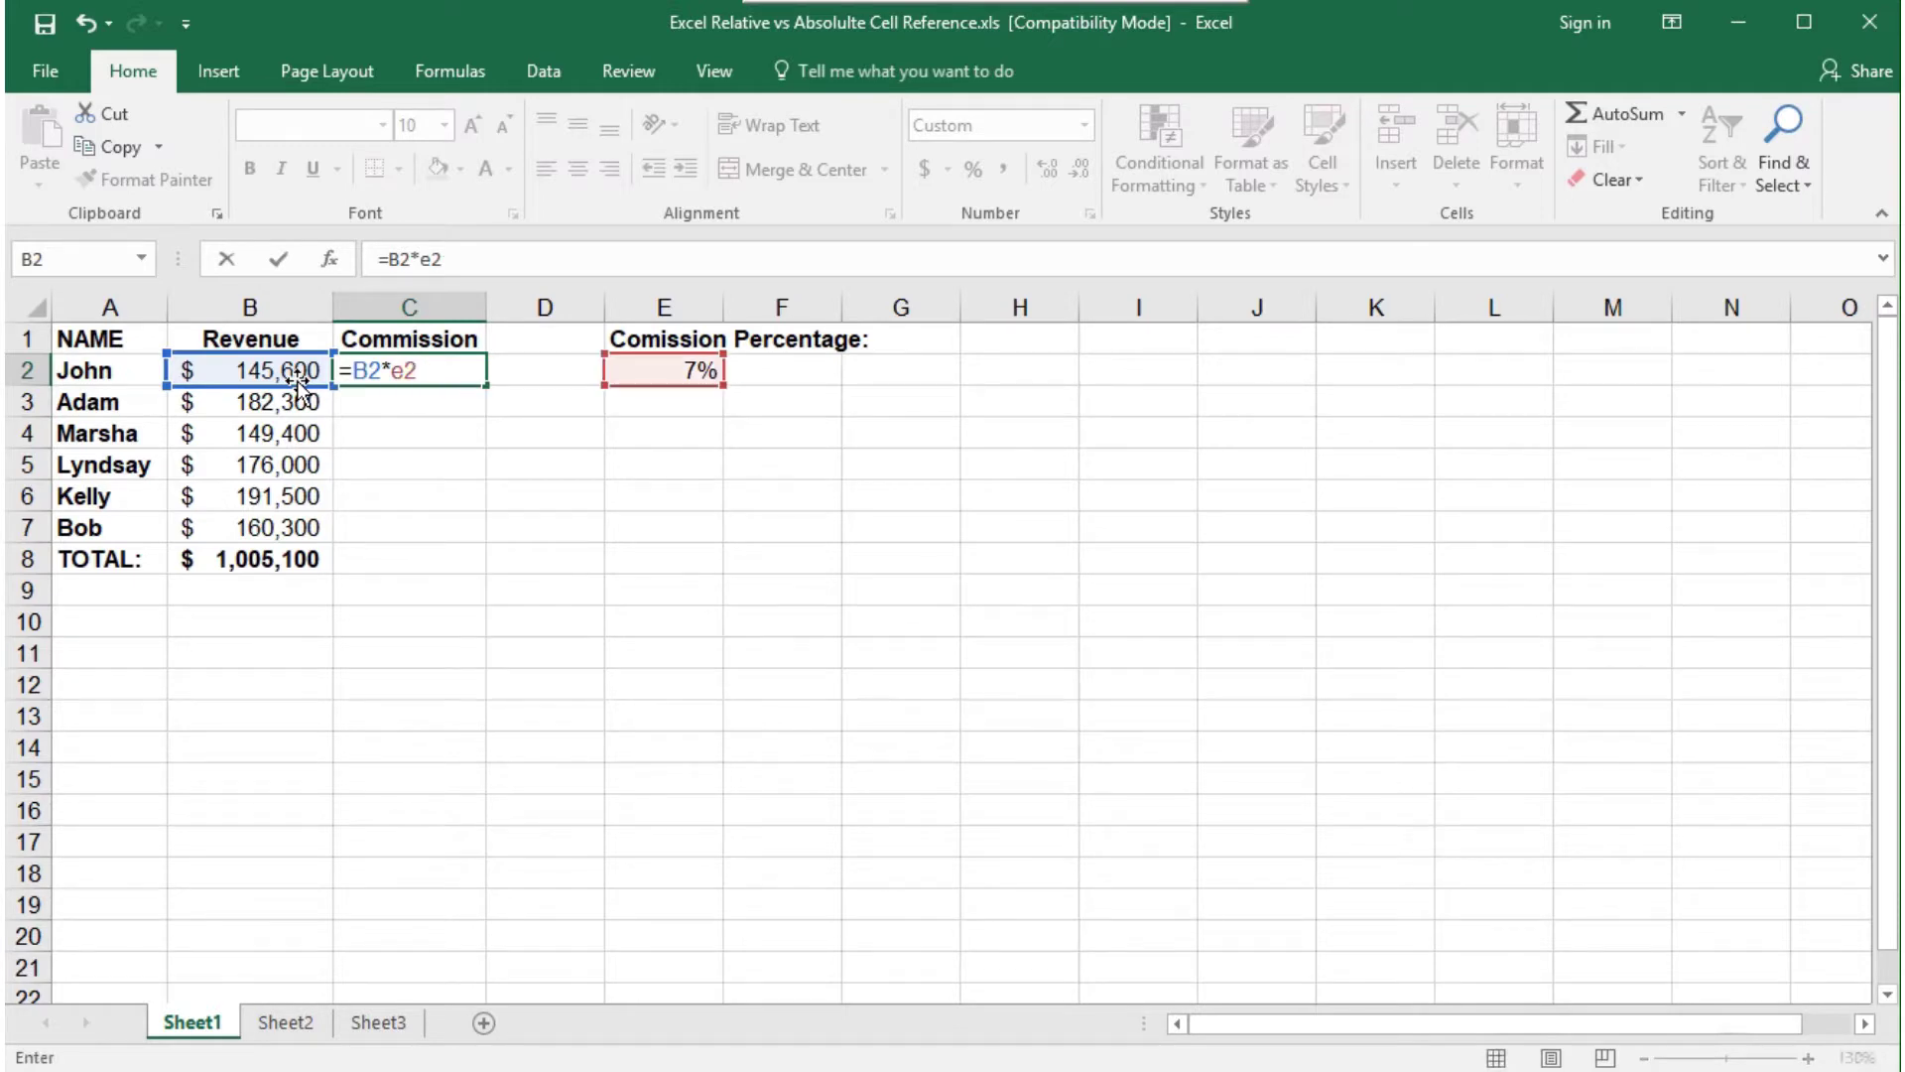
{"action": "key", "text": "Return"}
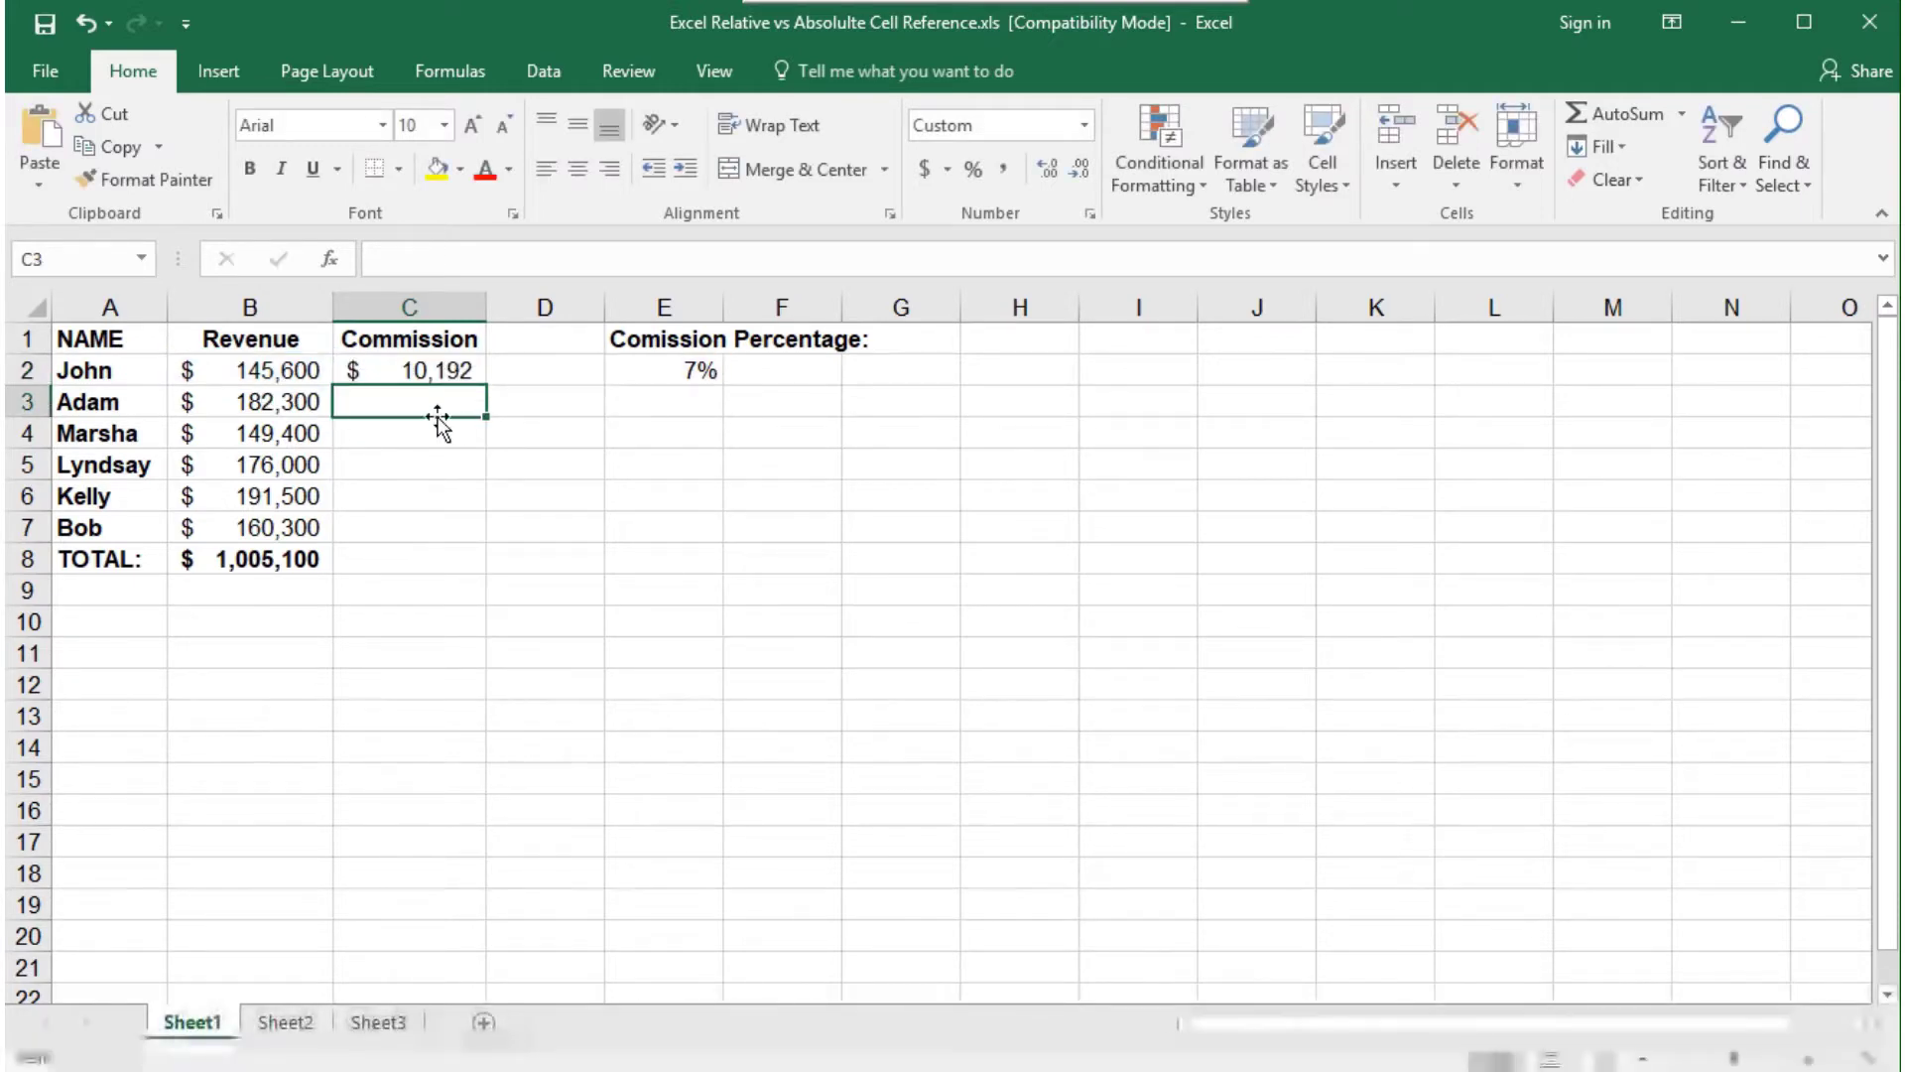
Step: Fill =B2*E2 down to C7 and inspect C3 and C4, which now show $ -
{"action": "left_click", "coordinate": [455, 371]}
{"action": "left_click_drag", "start_coordinate": [483, 385], "coordinate": [480, 541]}
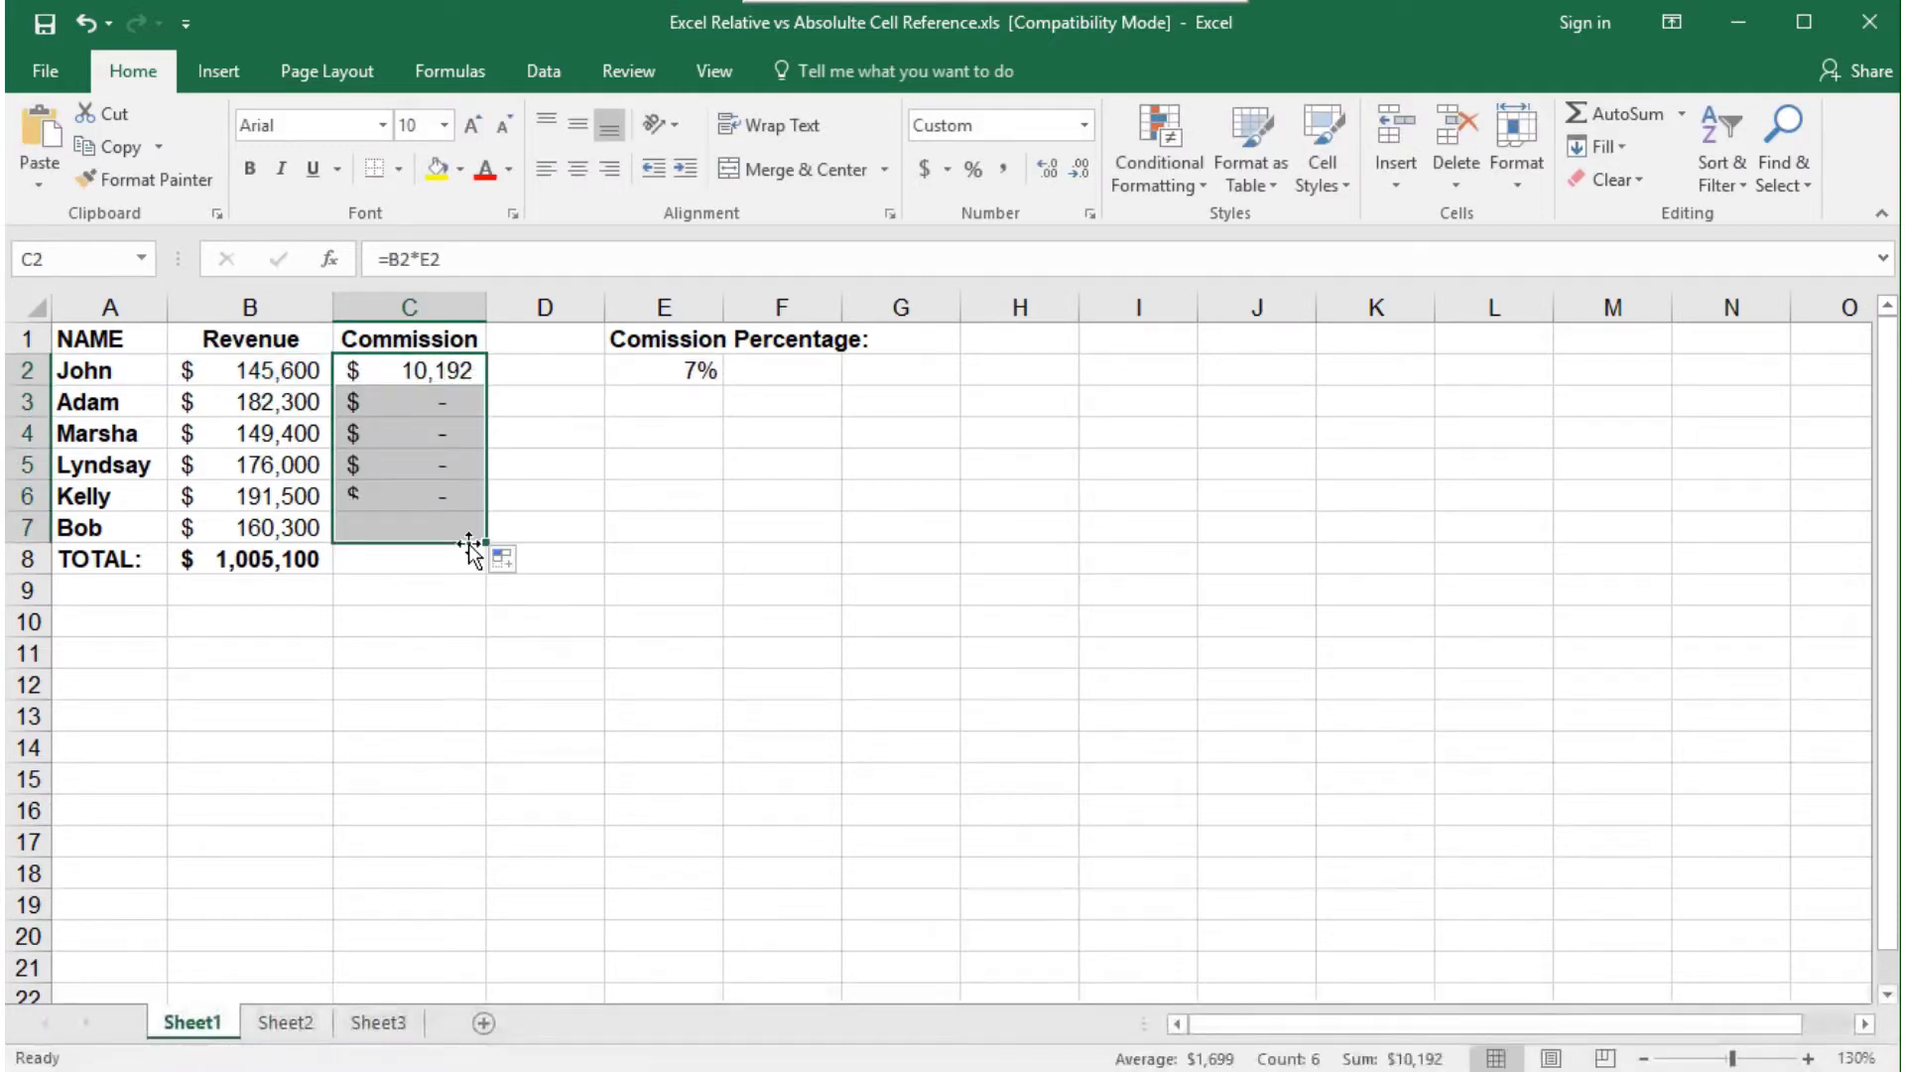
{"action": "left_click", "coordinate": [452, 399]}
{"action": "key", "text": "Down"}
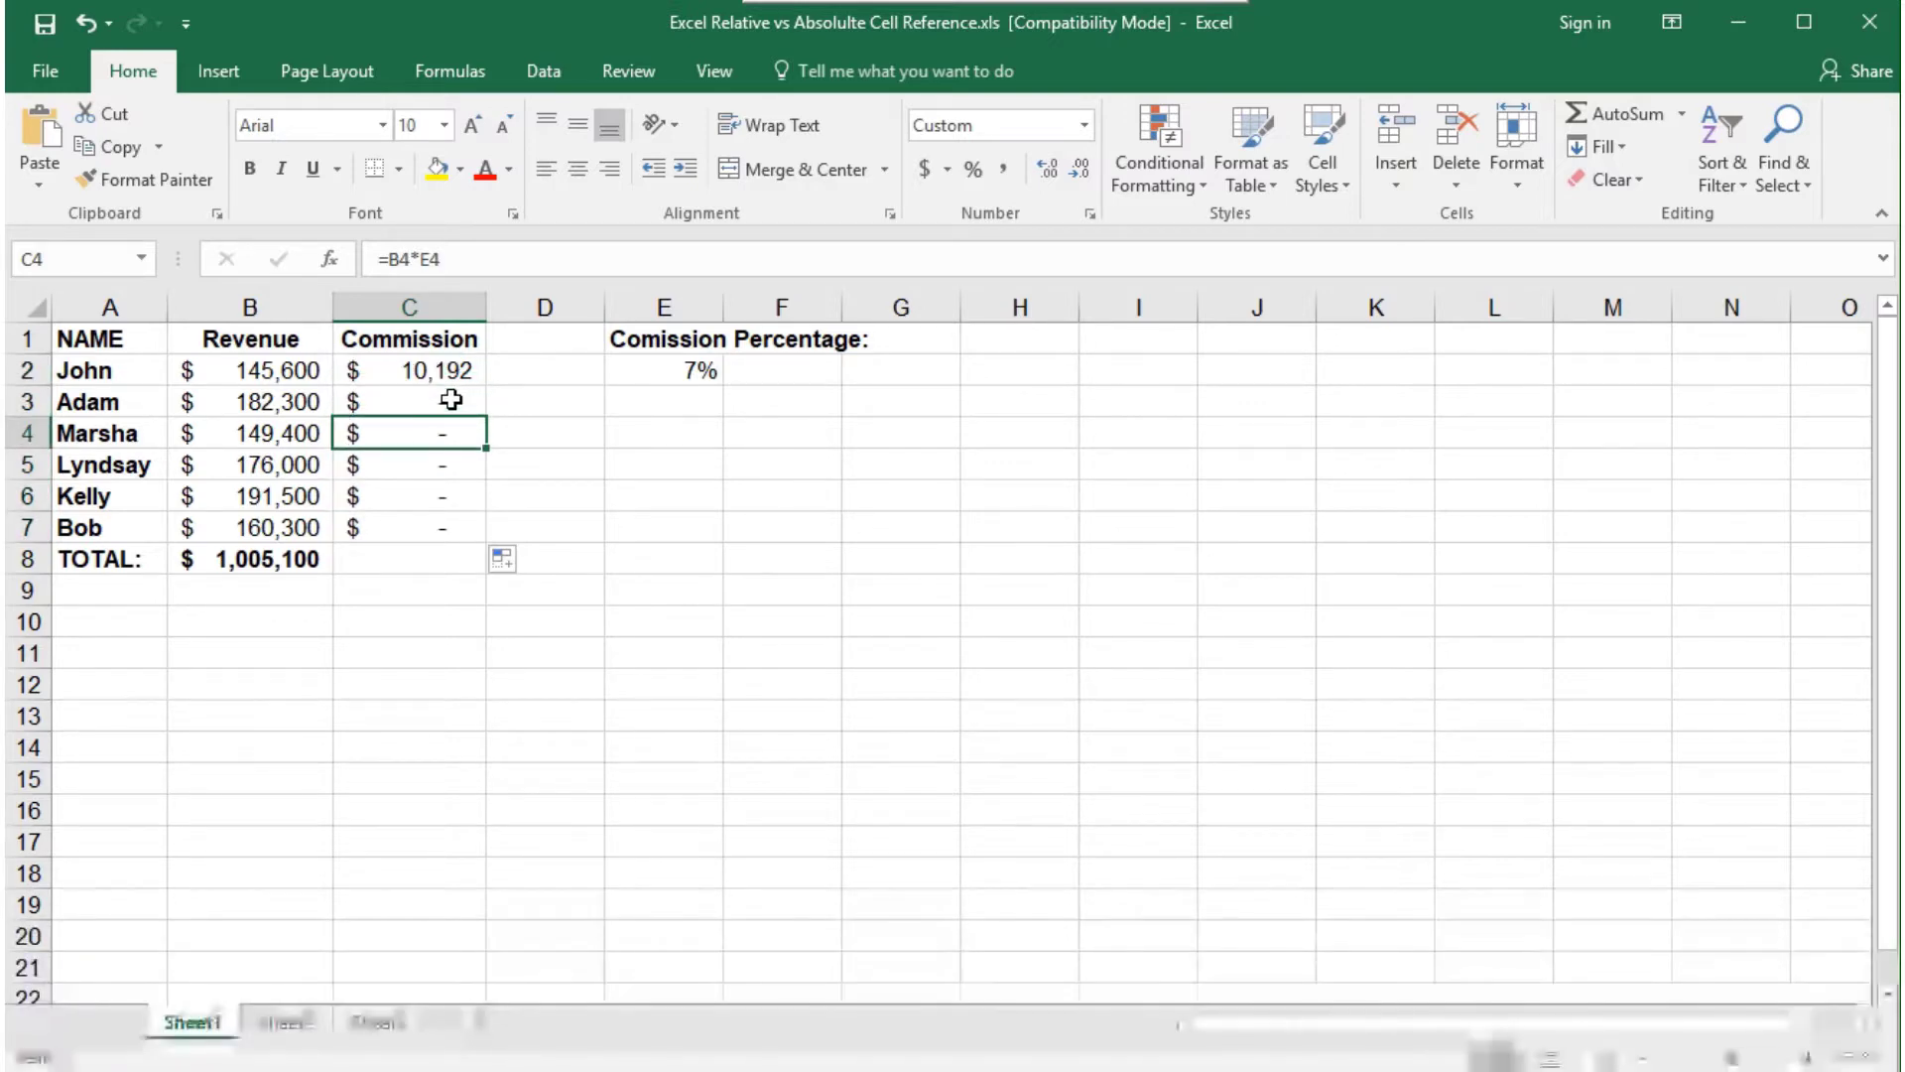
{"action": "key", "text": "Up"}
{"action": "key", "text": "Up"}
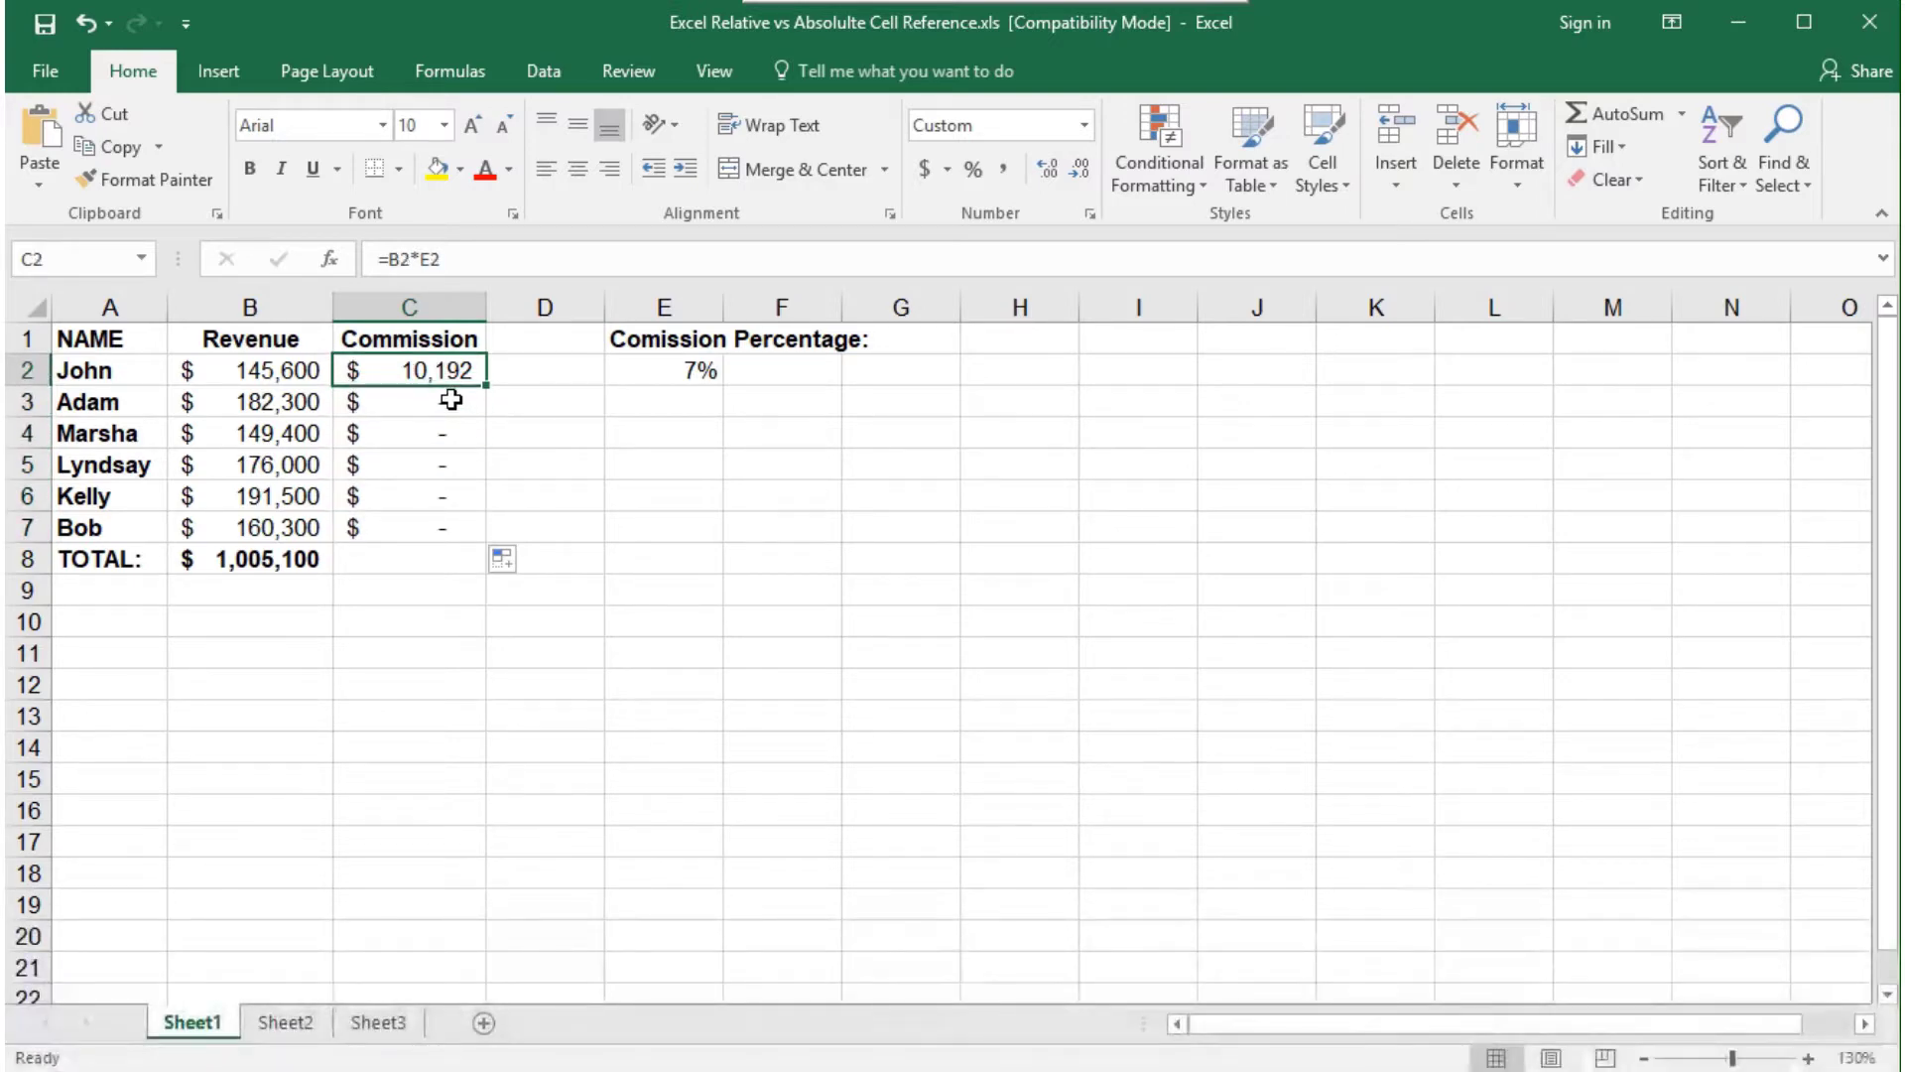
Step: Make the E2 reference absolute in C2's formula, giving =B2*$E$2
{"action": "left_click", "coordinate": [456, 260]}
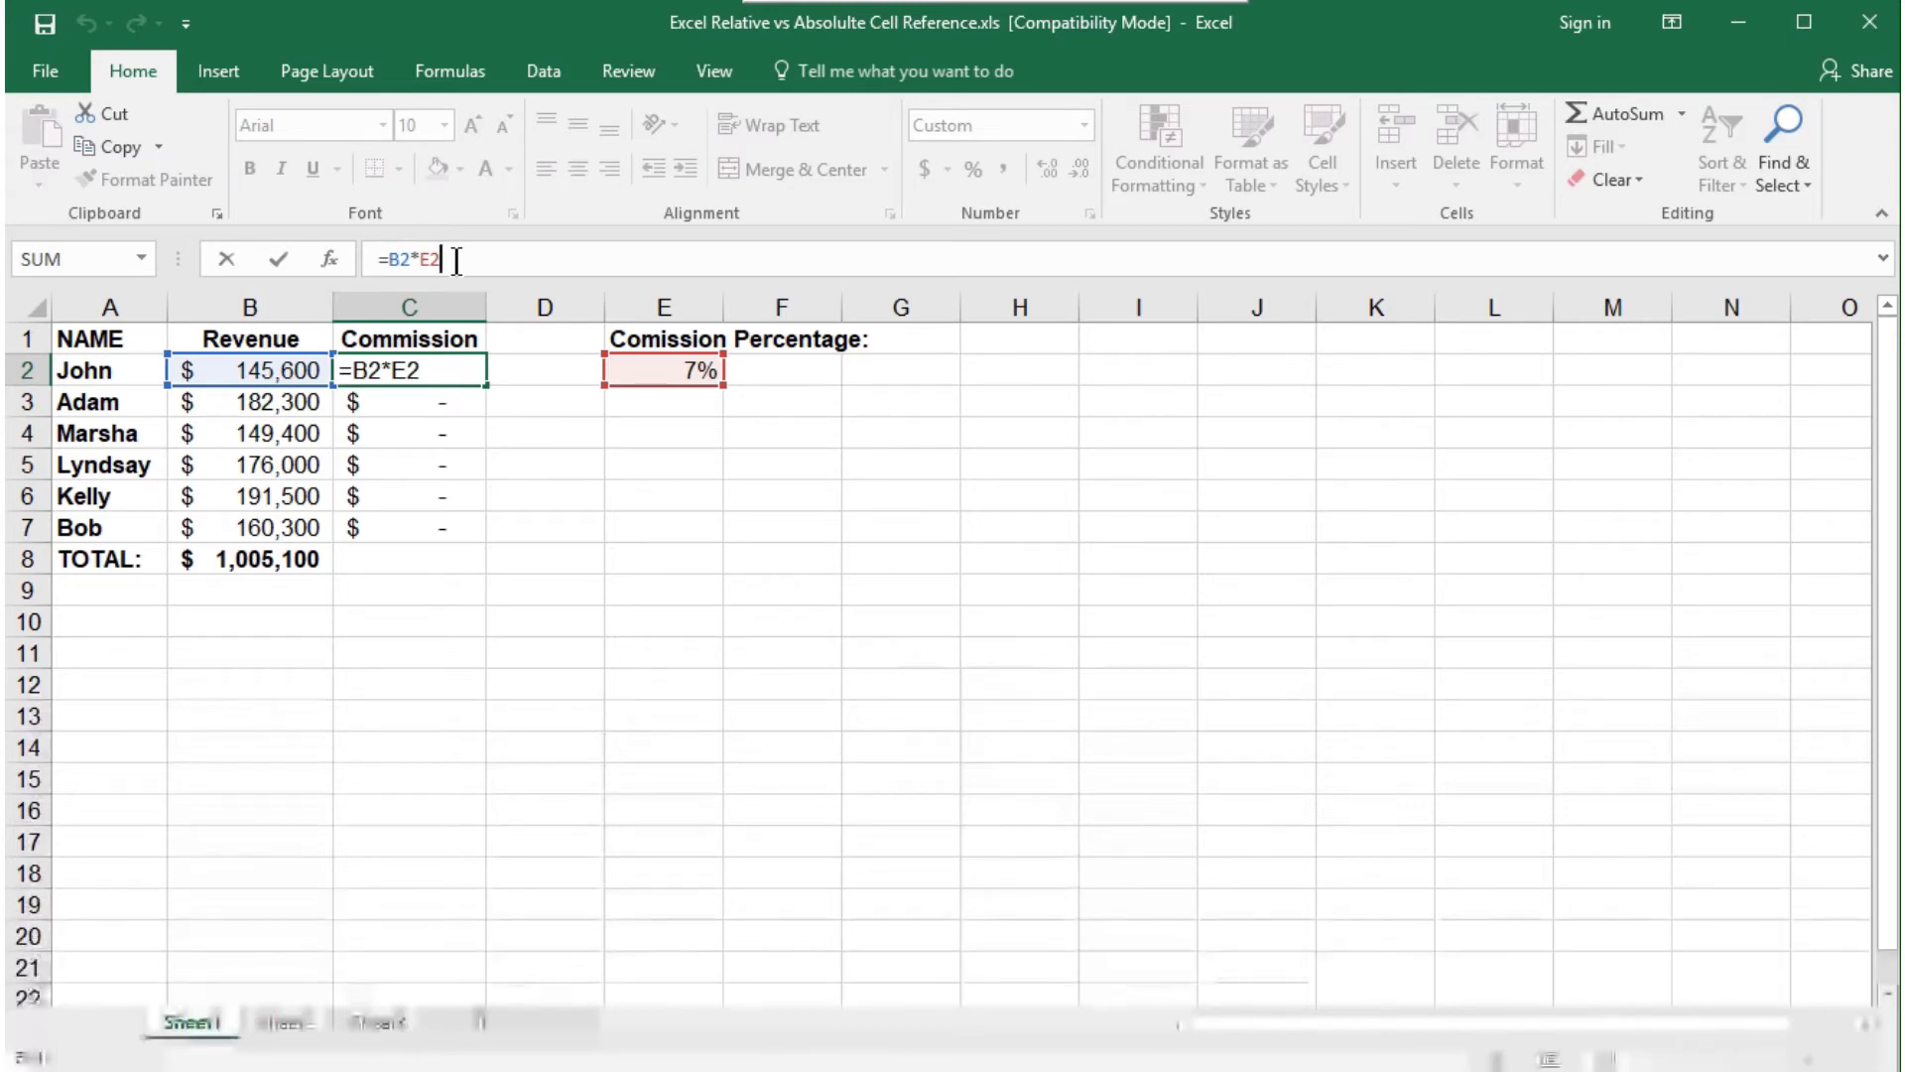
{"action": "key", "text": "F4"}
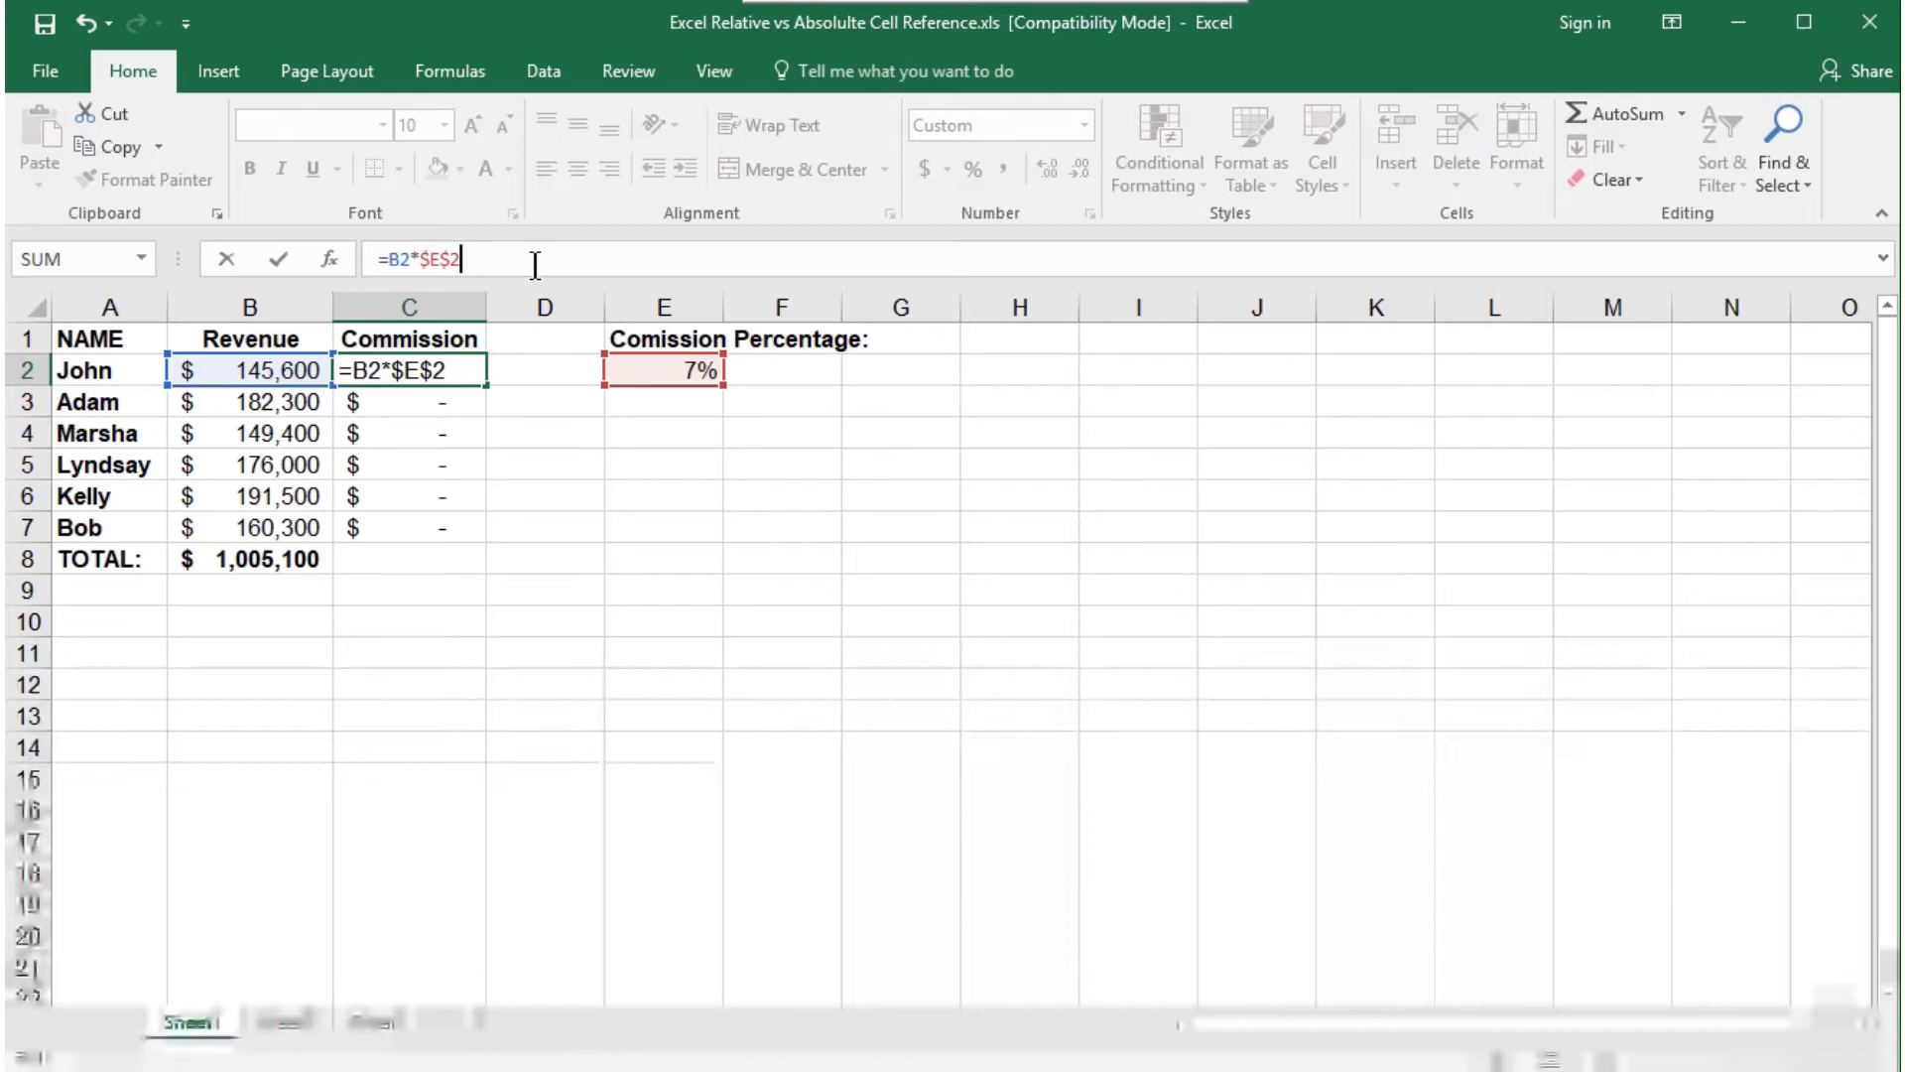
{"action": "key", "text": "Return"}
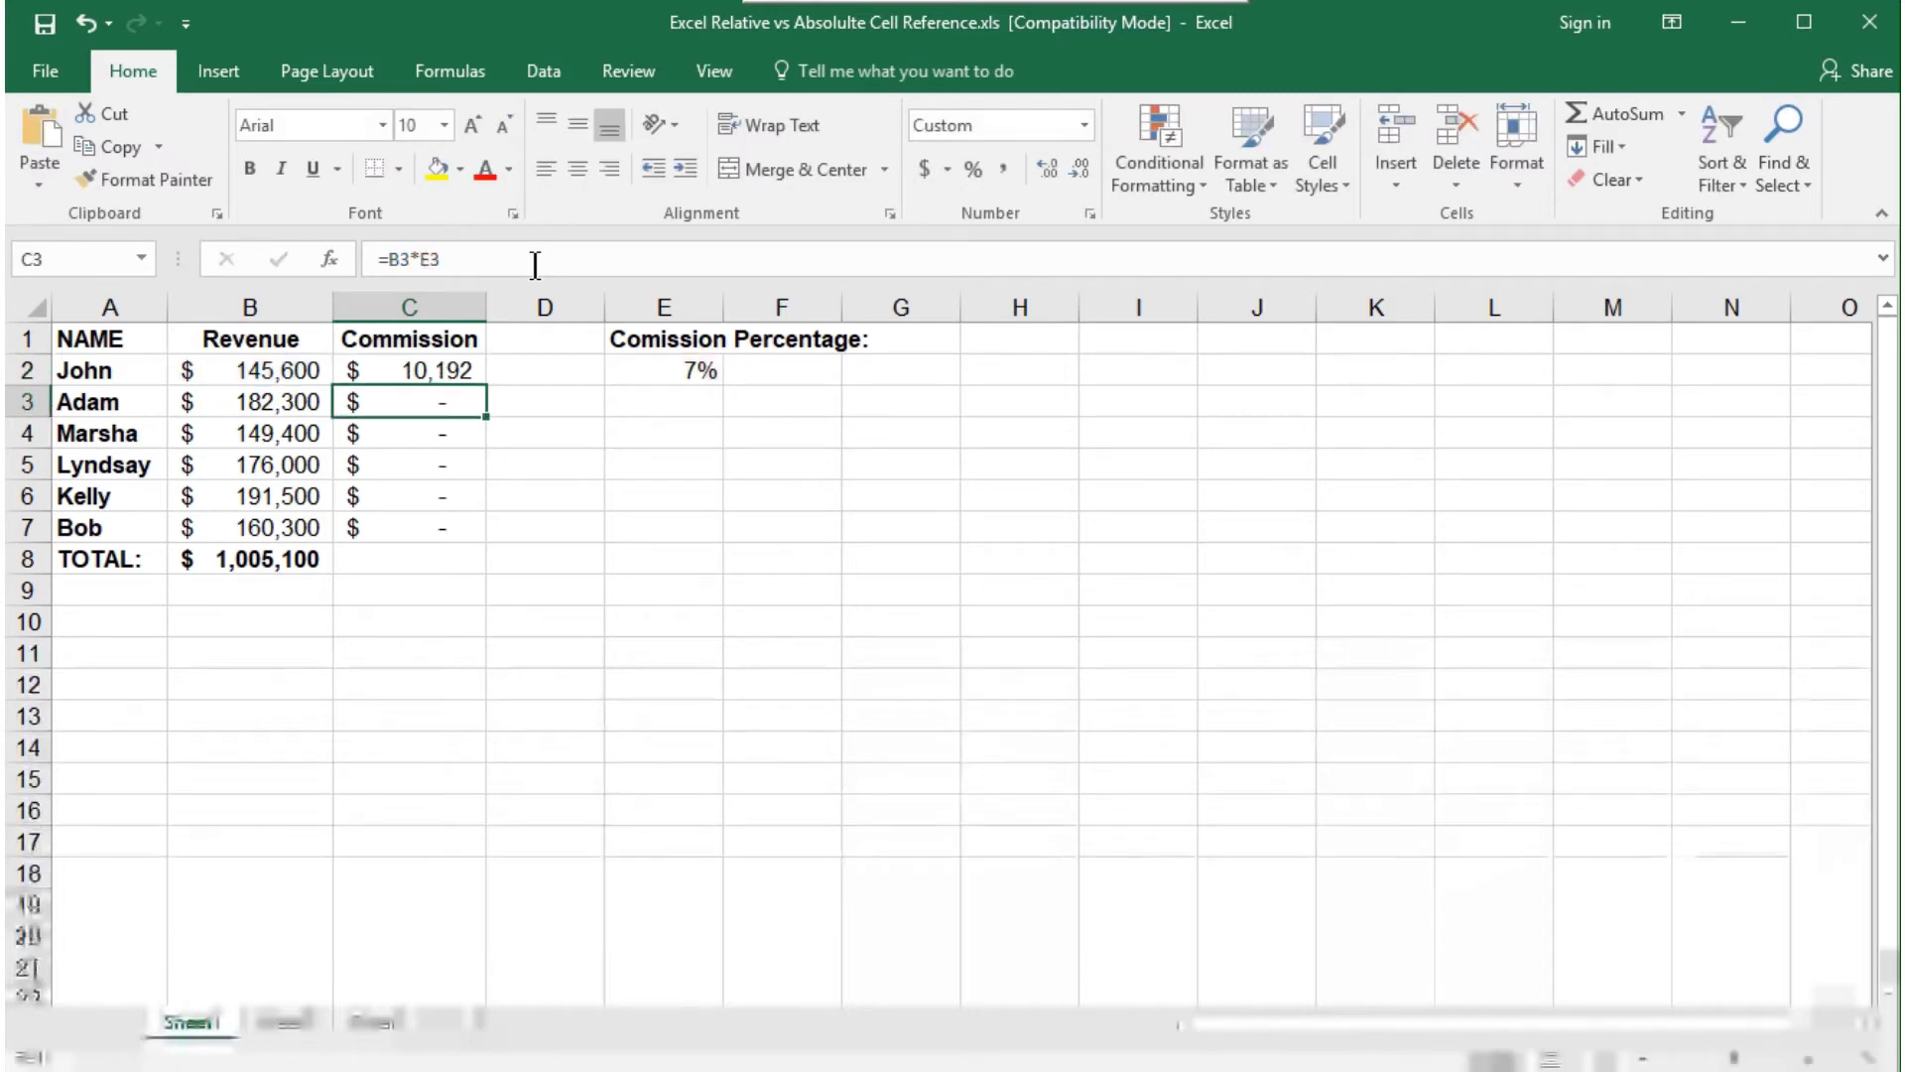
Step: Recopy =B2*$E$2 down to C7 and check that the copied formulas use $E$2
{"action": "left_click", "coordinate": [463, 370]}
{"action": "left_click_drag", "start_coordinate": [487, 386], "coordinate": [487, 543]}
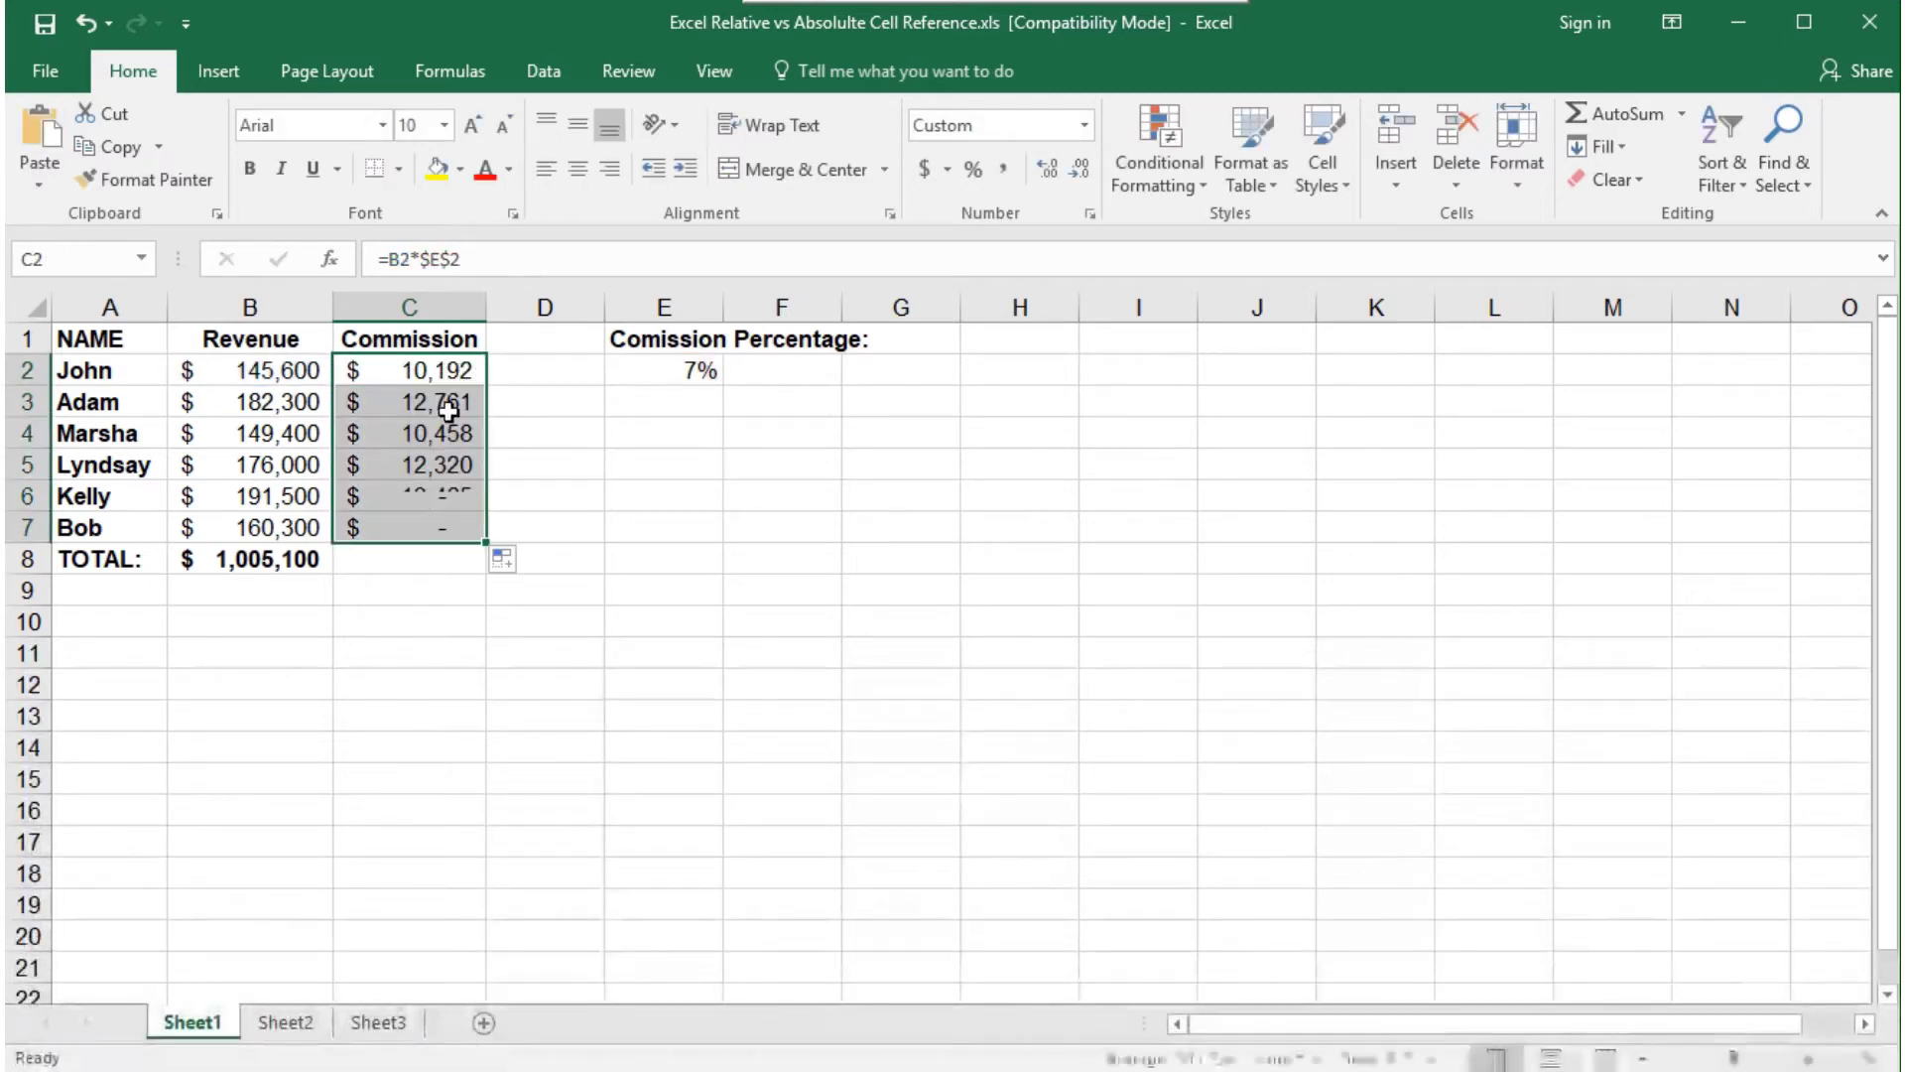
{"action": "left_click", "coordinate": [437, 401]}
{"action": "key", "text": "Down"}
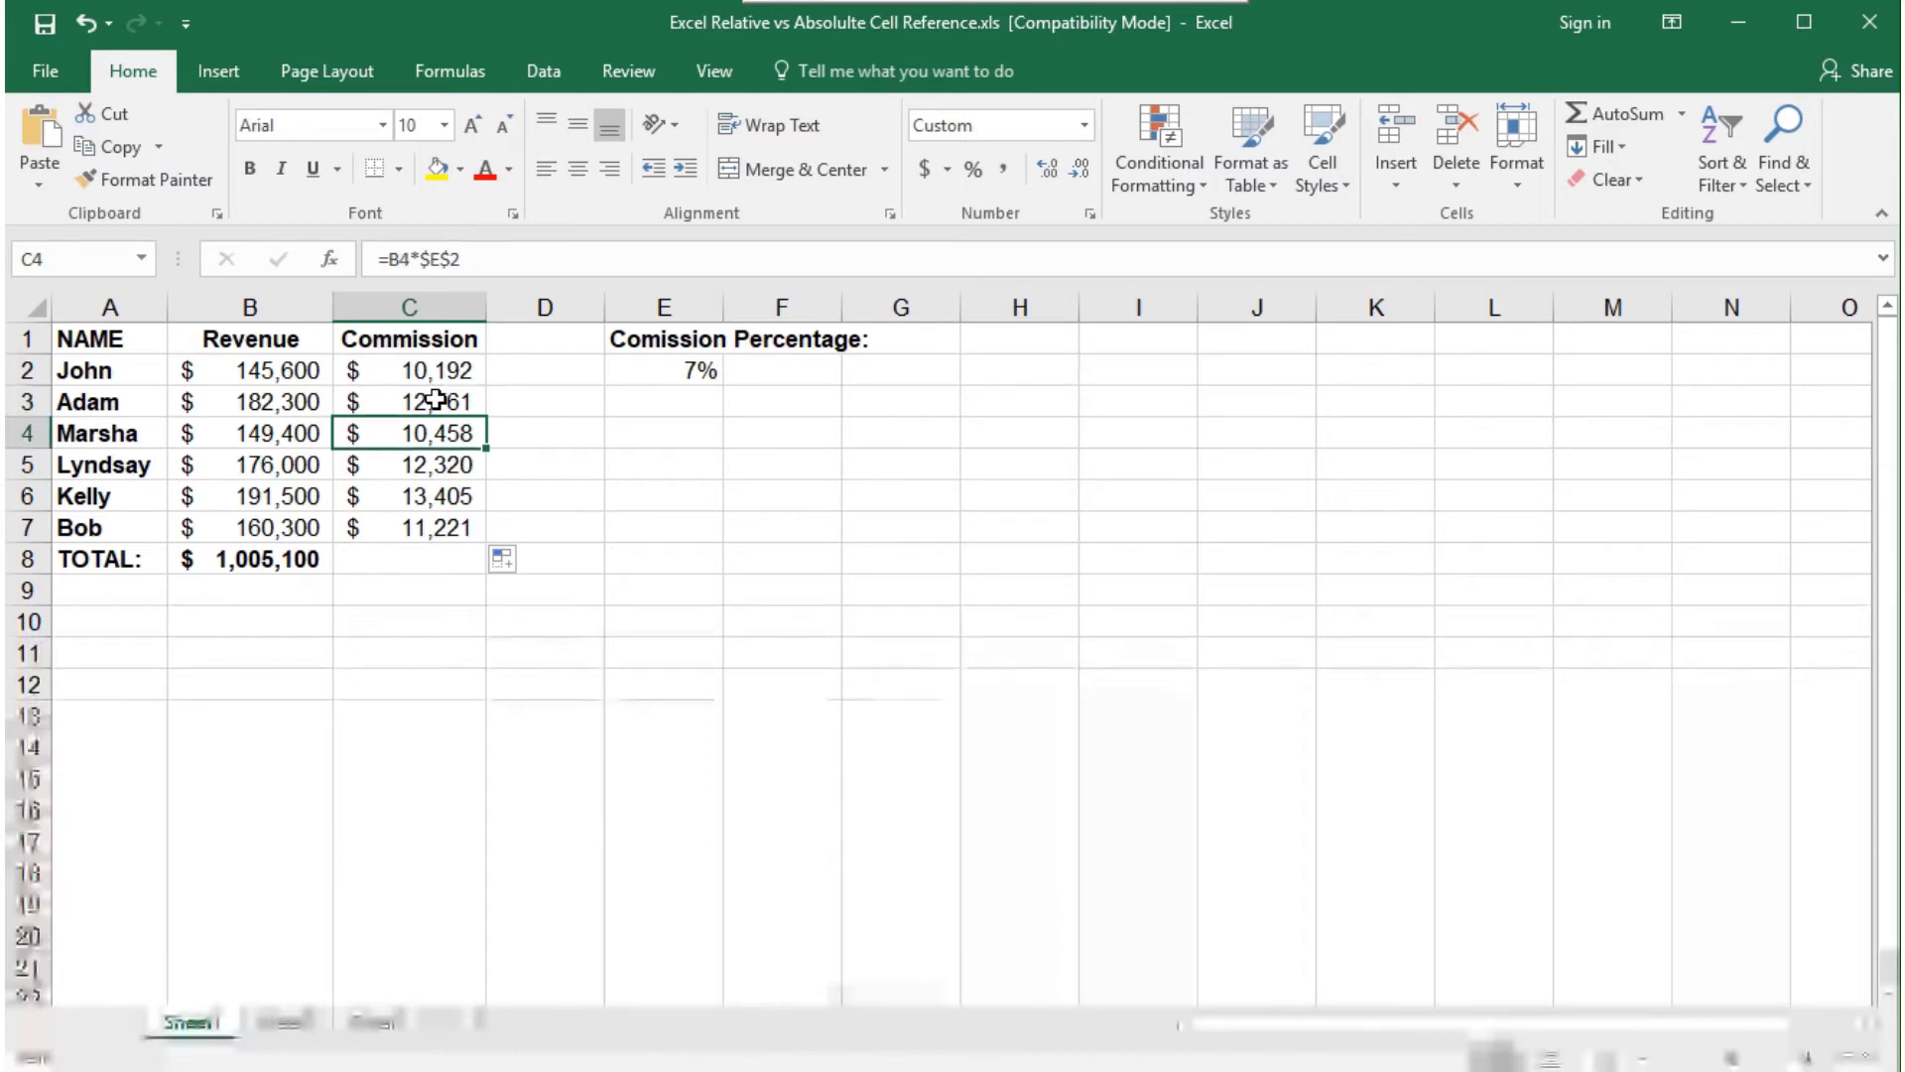
{"action": "key", "text": "Down"}
{"action": "key", "text": "Down"}
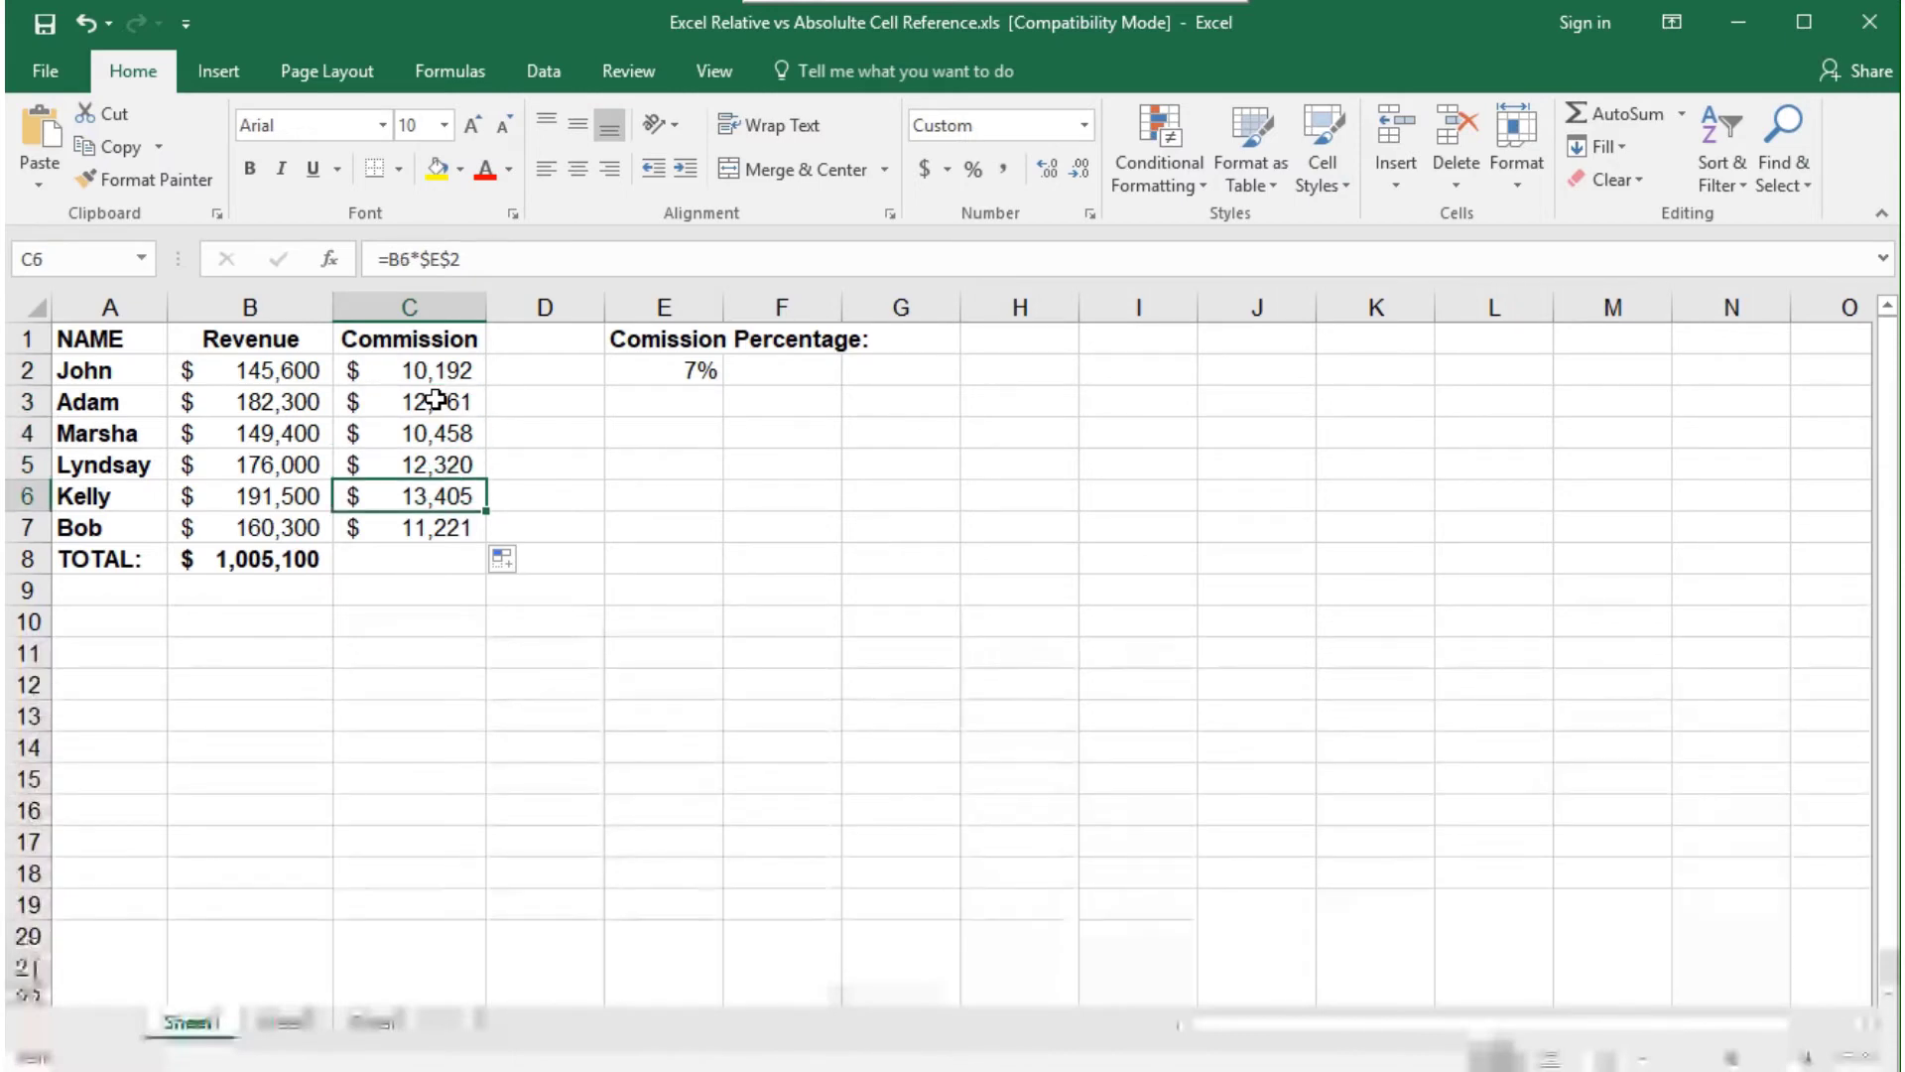
{"action": "key", "text": "Up"}
{"action": "key", "text": "Up"}
{"action": "key", "text": "Up"}
{"action": "key", "text": "Up"}
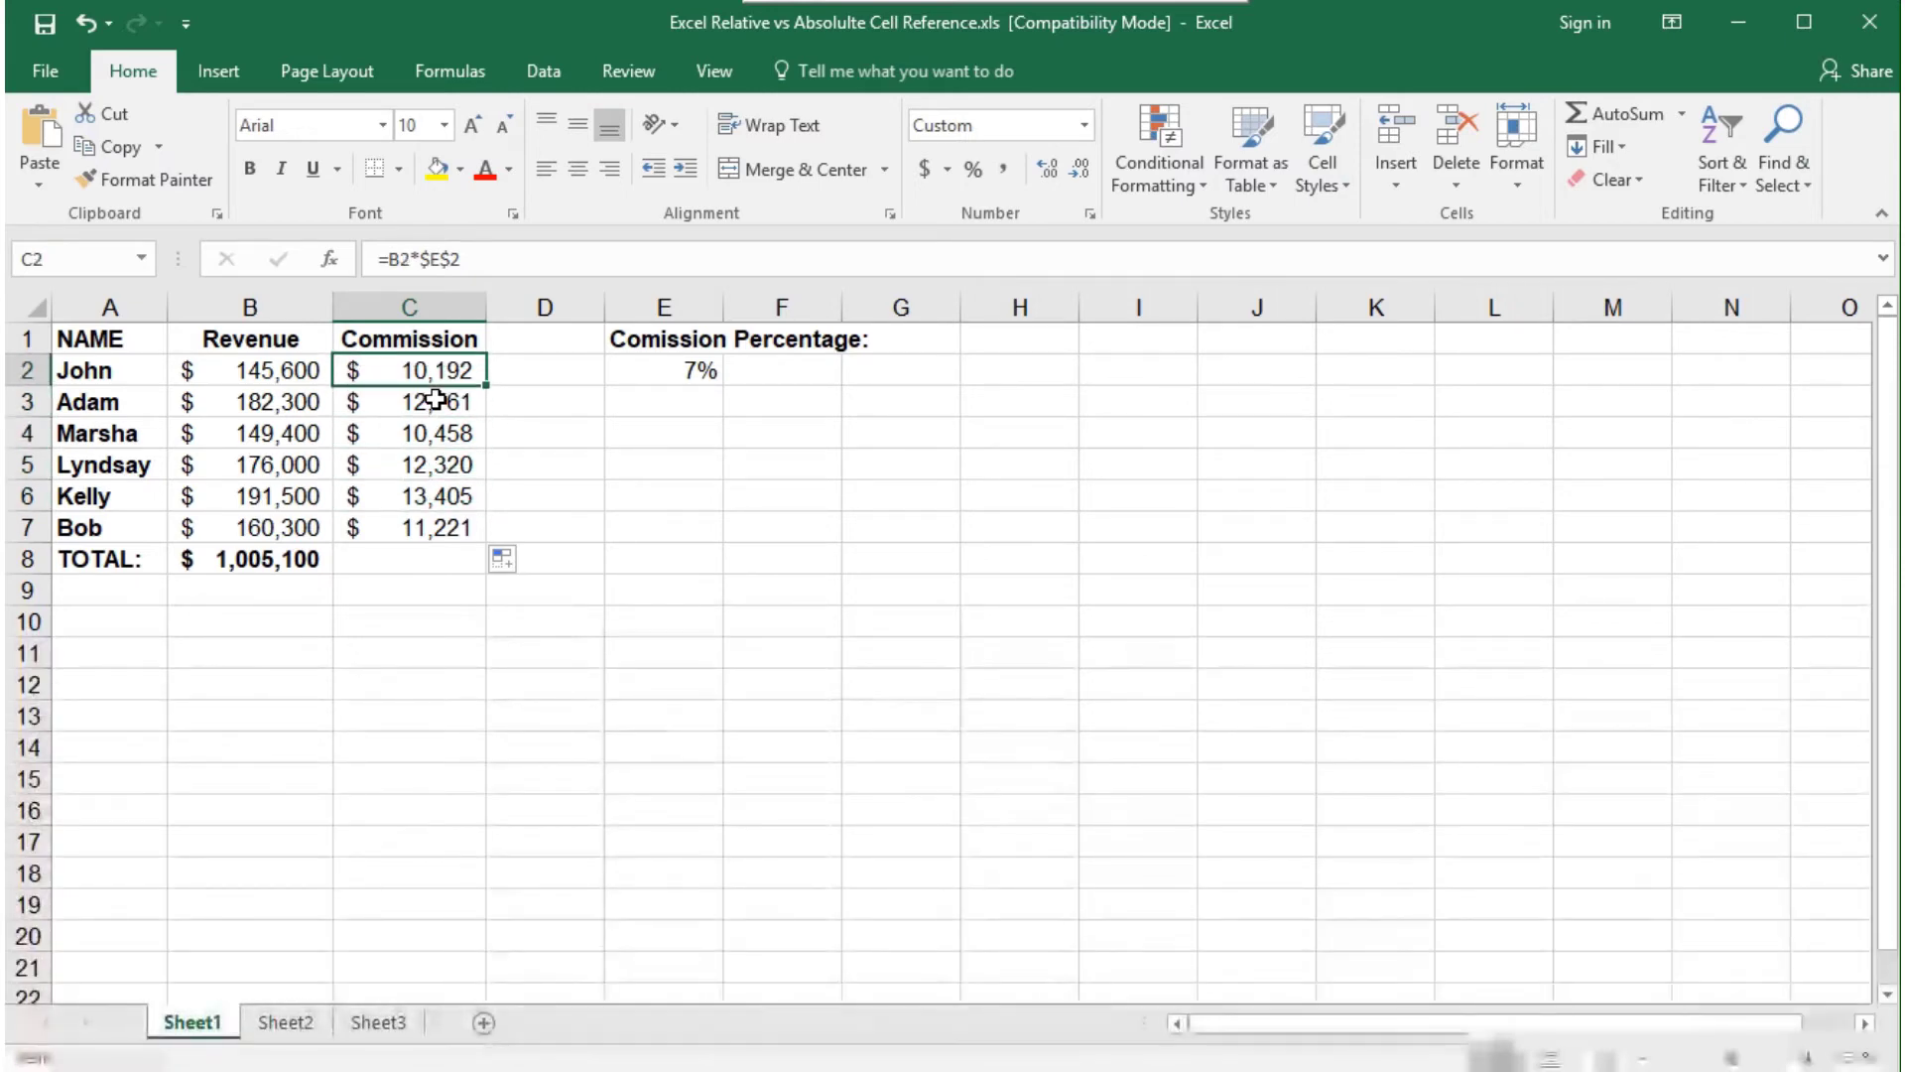
Step: Set the E2 rate to 5%, then to 6%, so commissions recalculate to $8,736–$9,618
{"action": "left_click", "coordinate": [664, 367]}
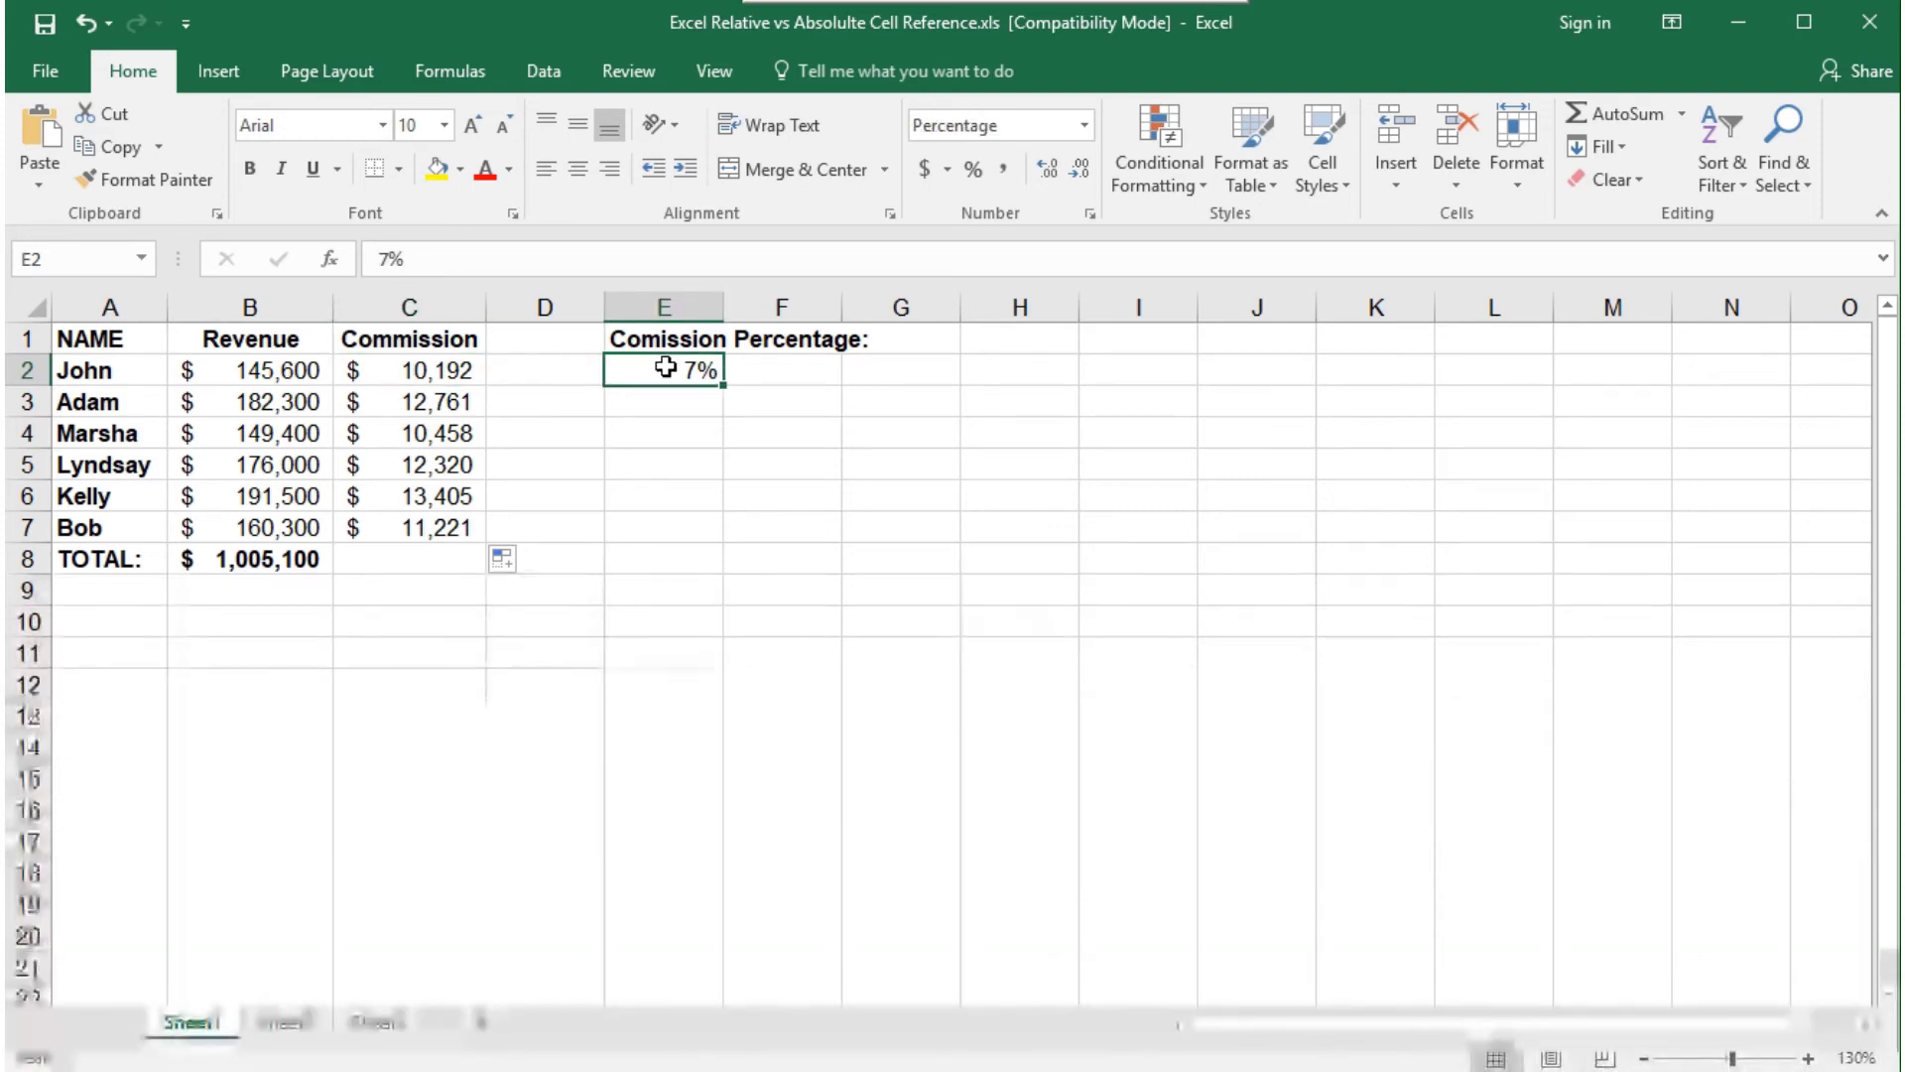
{"action": "type", "text": "5"}
{"action": "key", "text": "Return"}
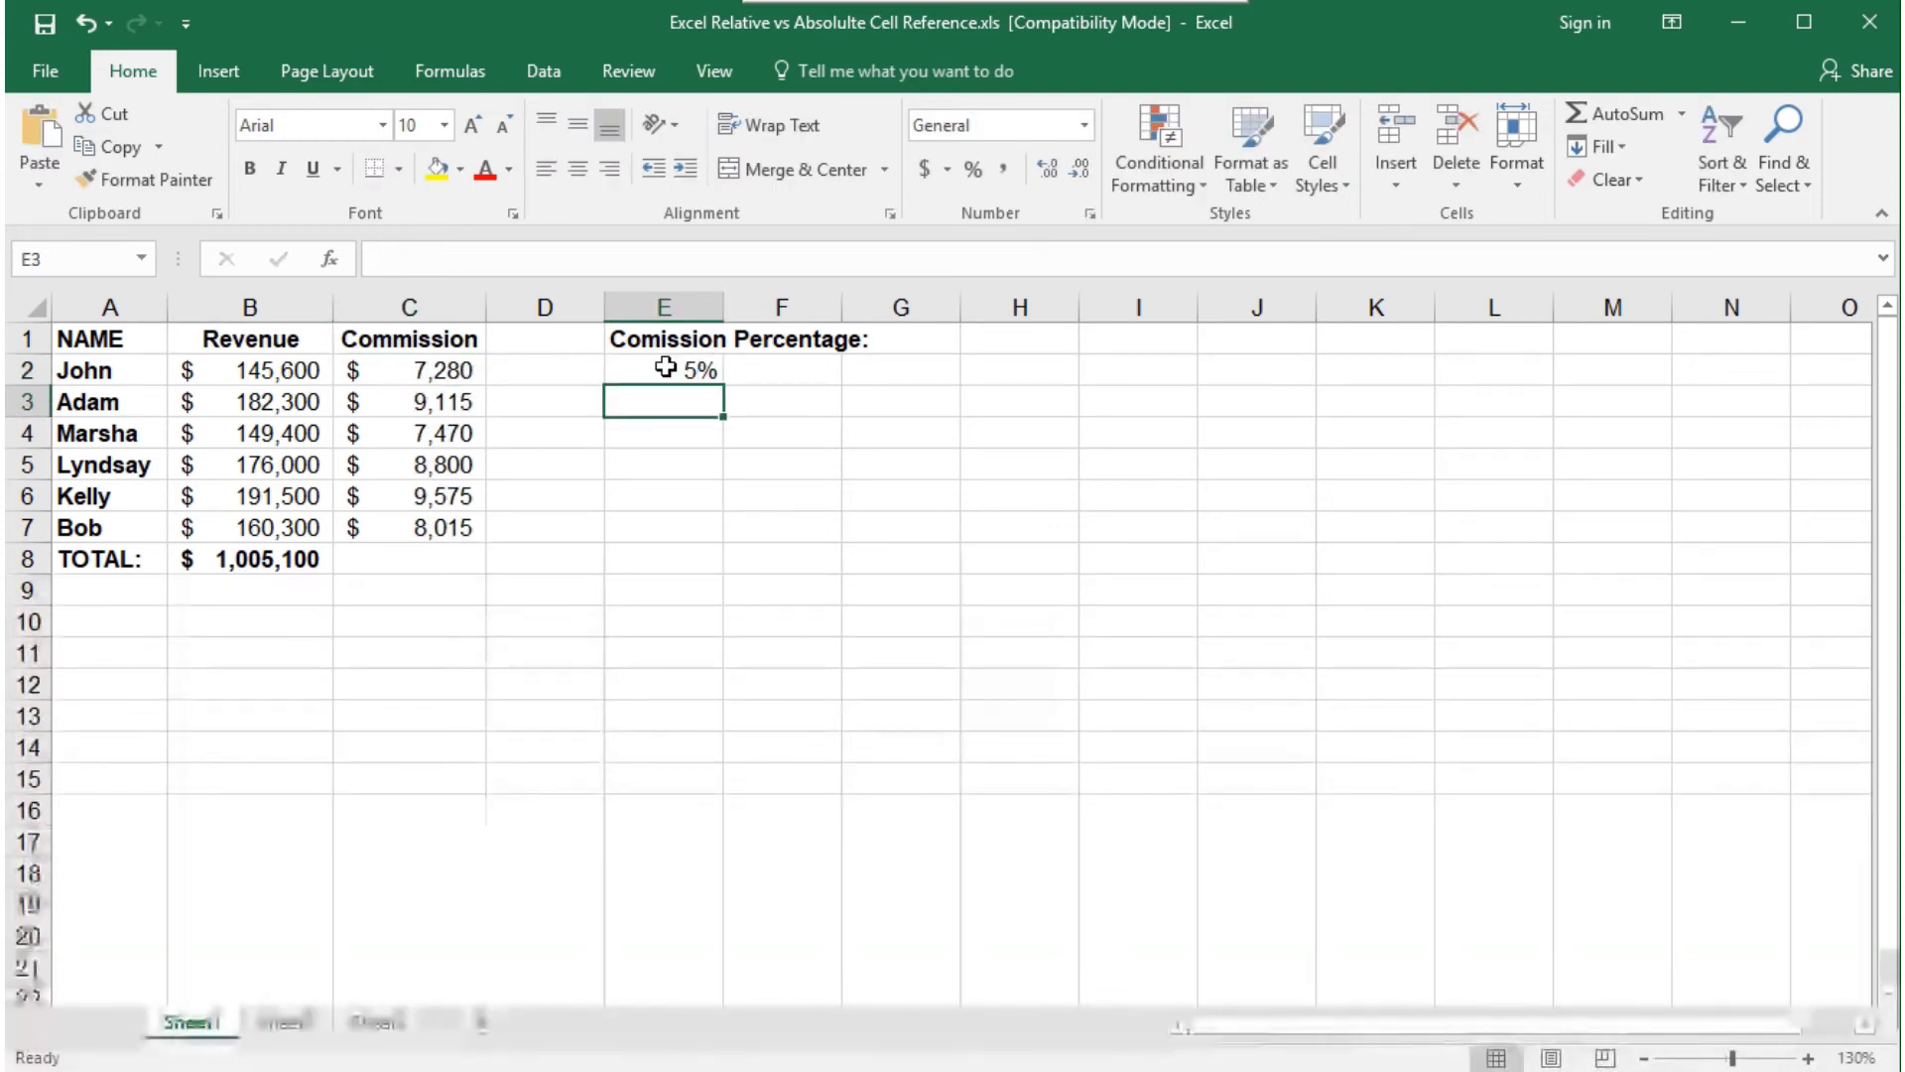
{"action": "left_click", "coordinate": [665, 367]}
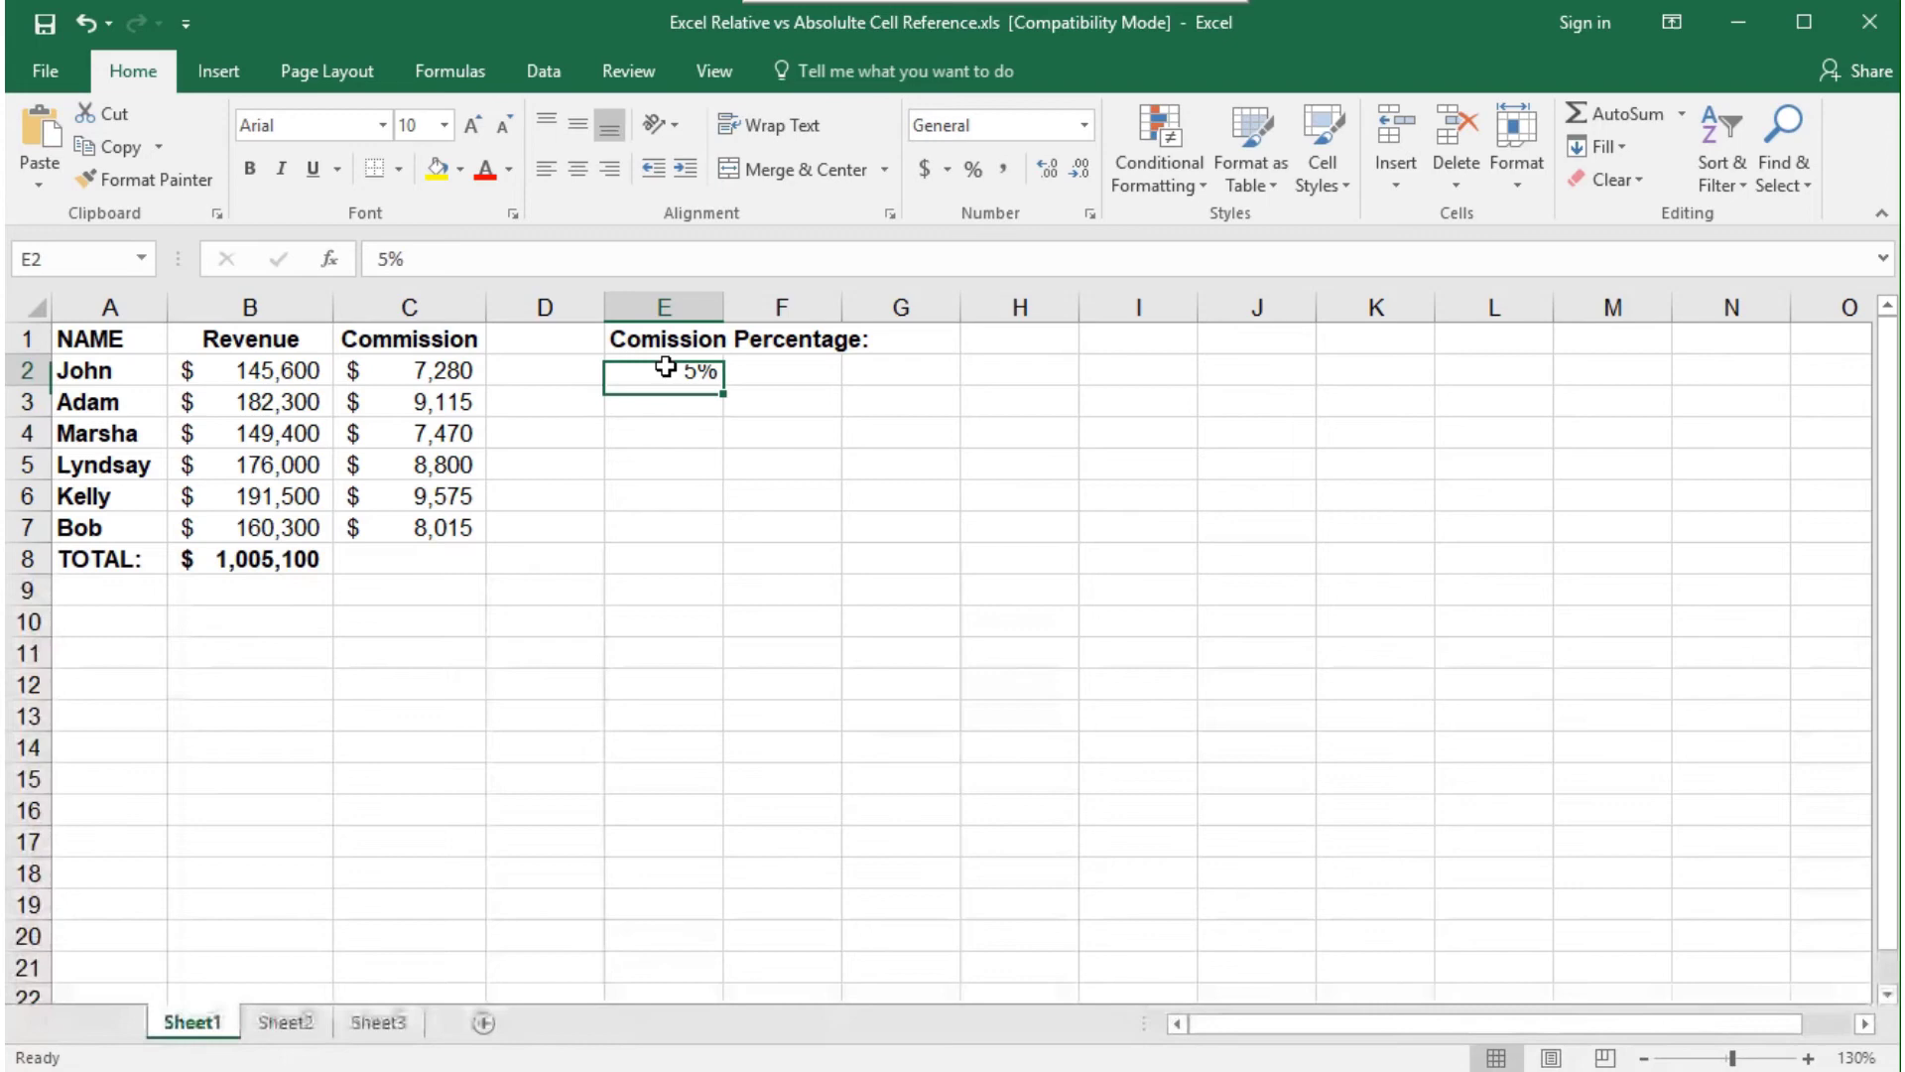
{"action": "type", "text": "6"}
{"action": "key", "text": "Return"}
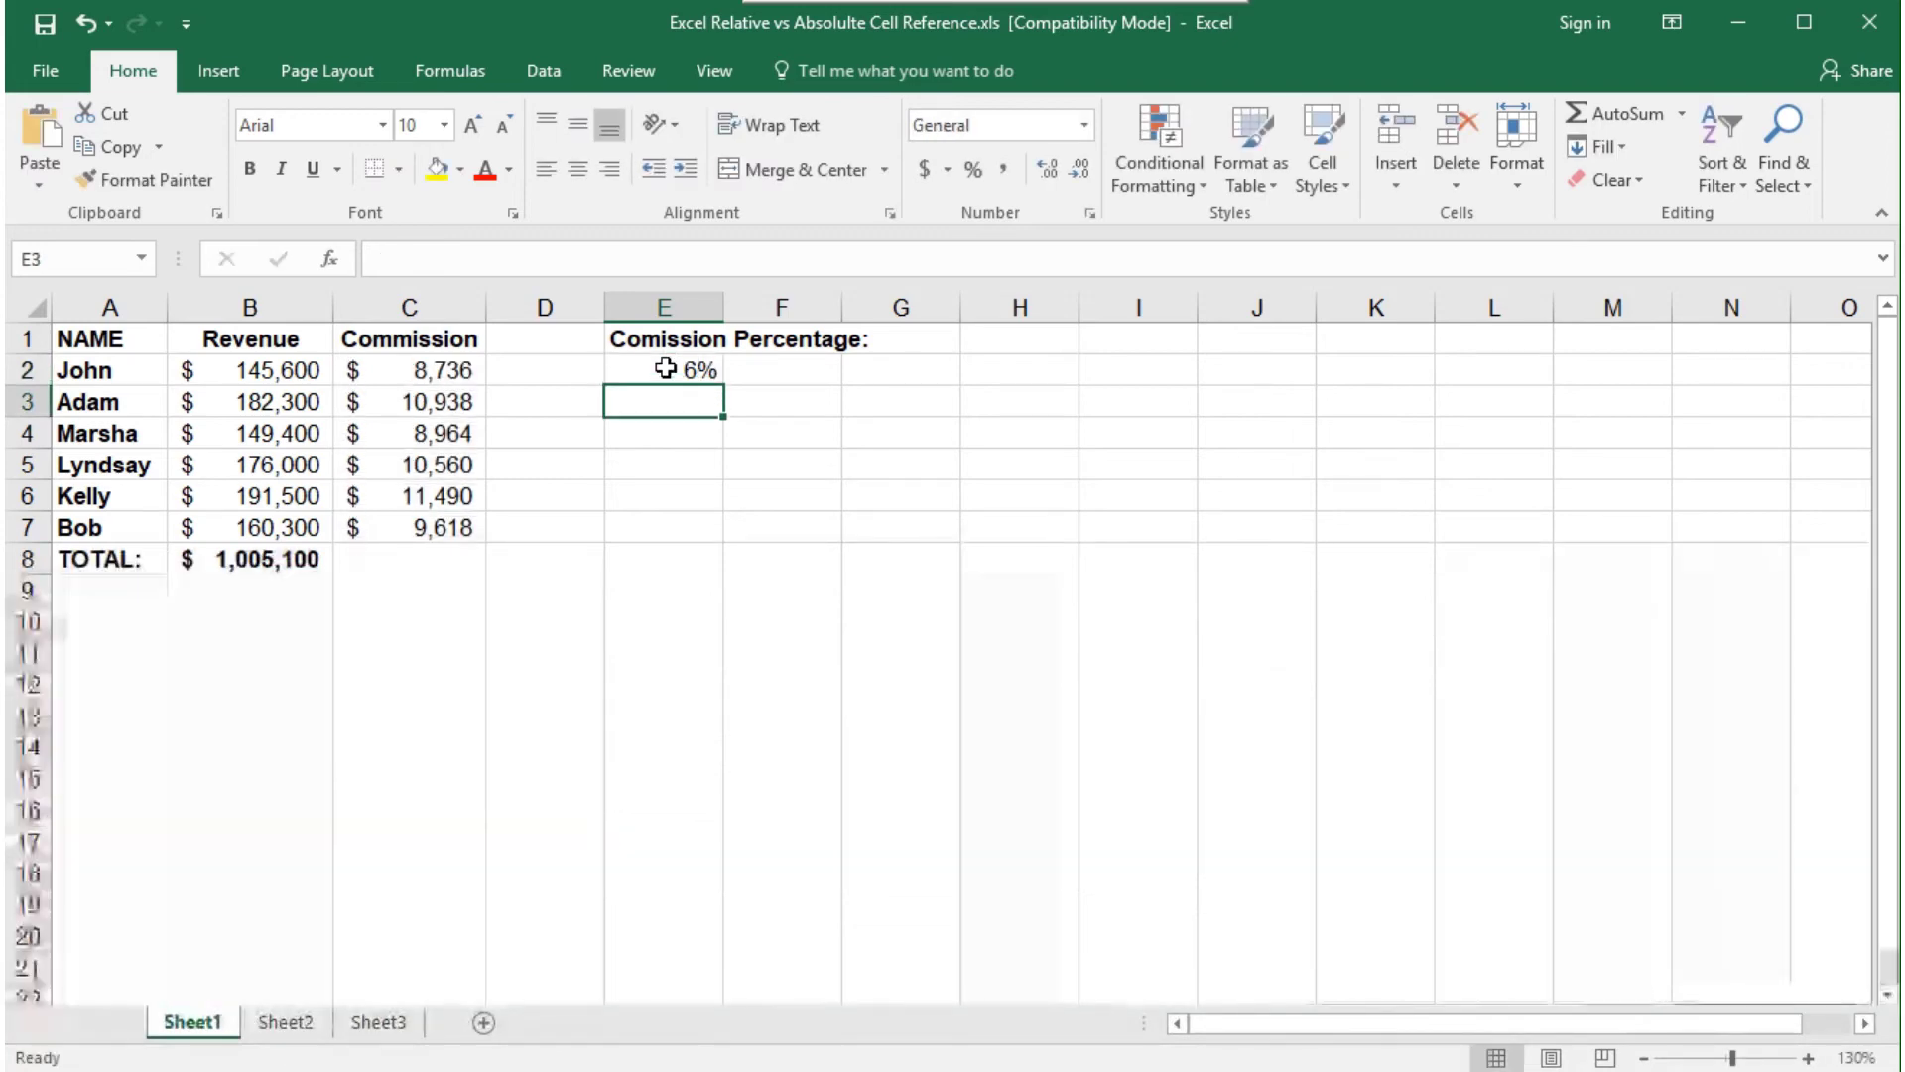